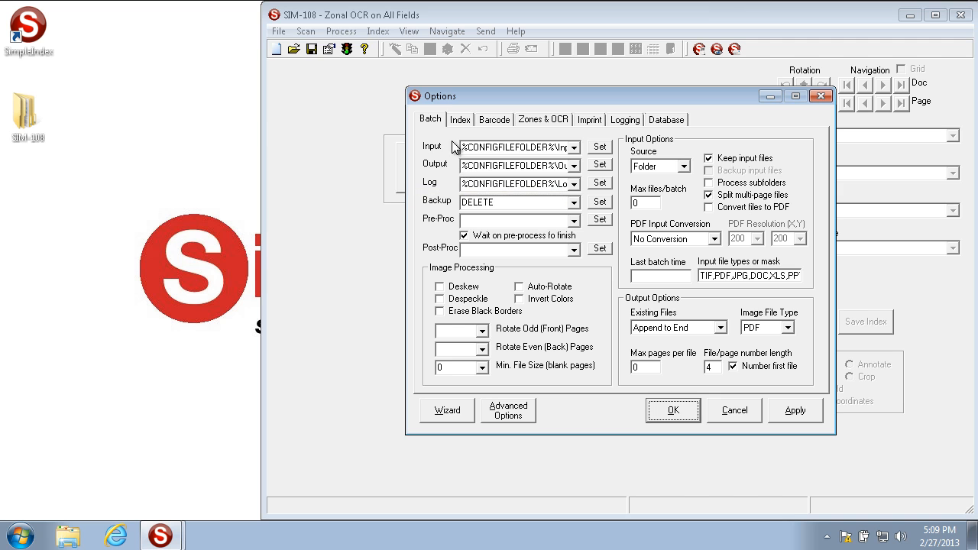
- Set the batch output folder to Desktop\SIM-108\Output as an absolute path, without keywords for default folders
click(465, 166)
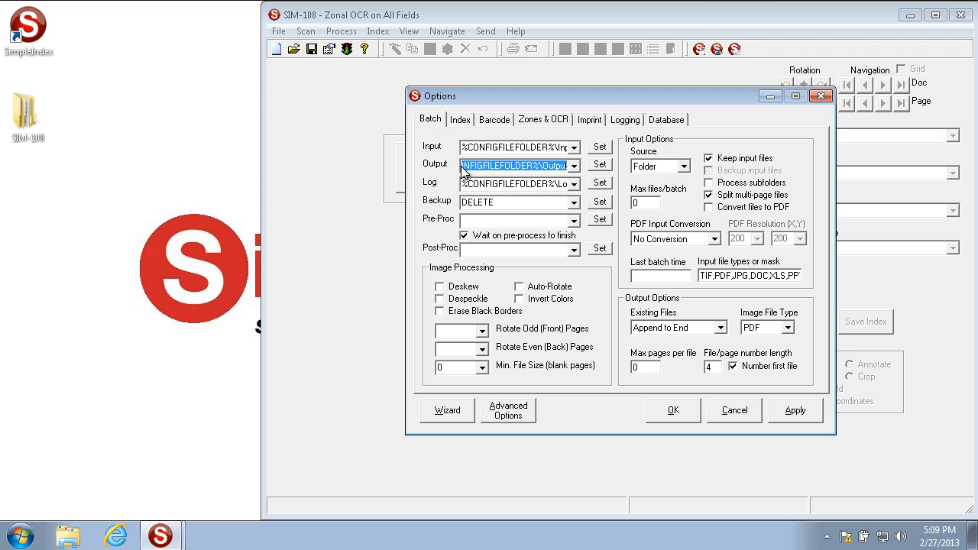
click(512, 166)
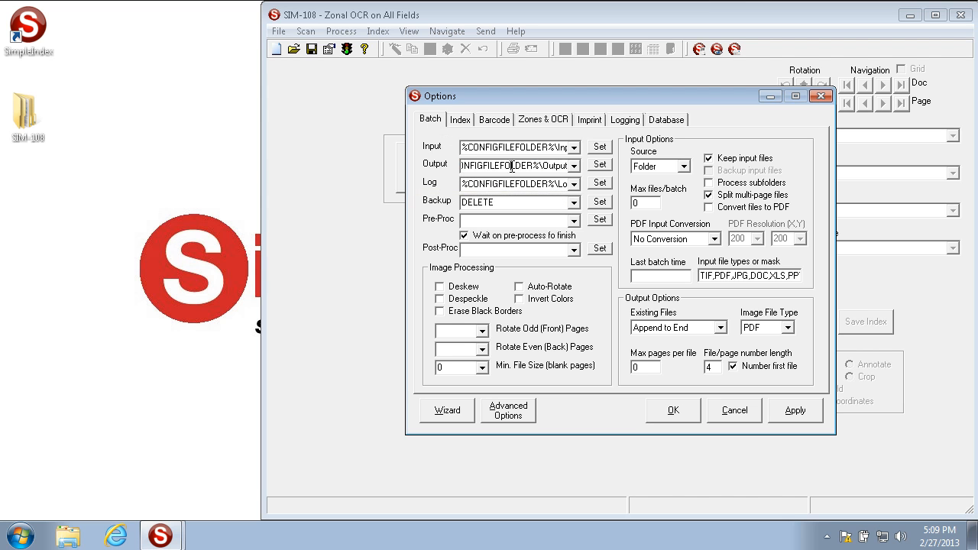
click(611, 164)
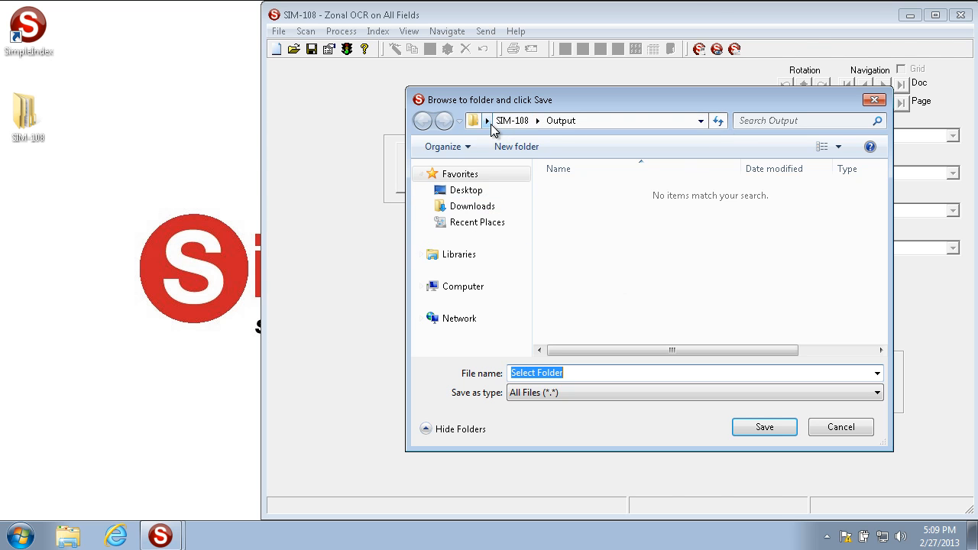
click(468, 191)
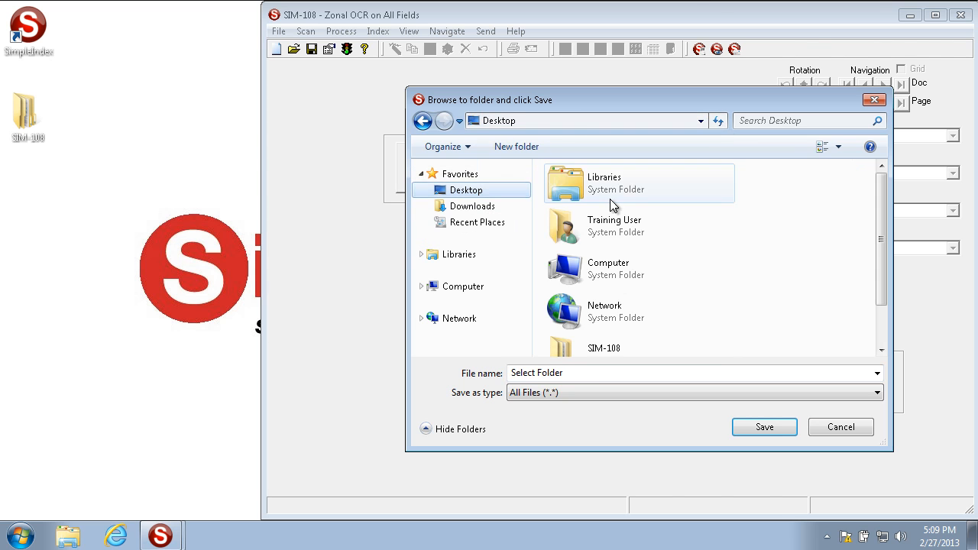
double_click(611, 351)
double_click(578, 222)
click(746, 424)
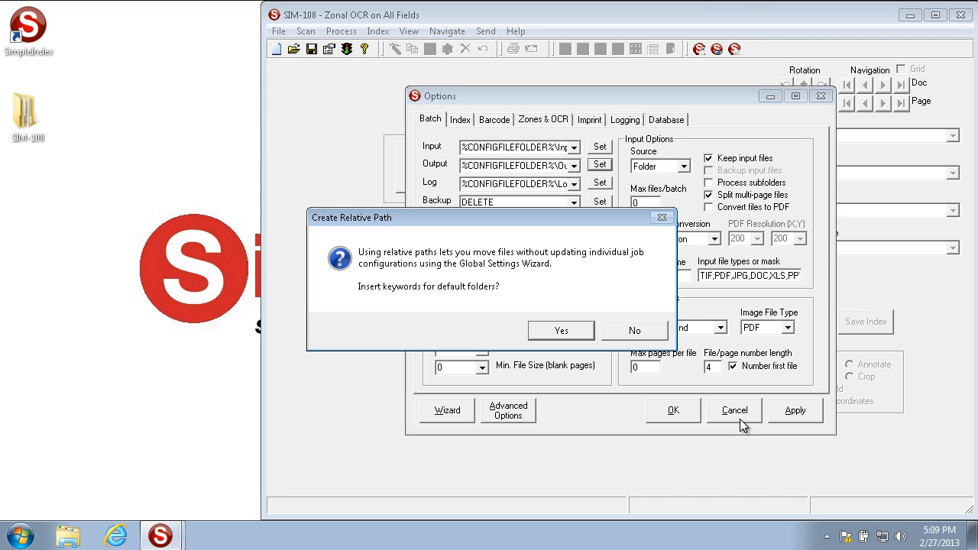
click(633, 332)
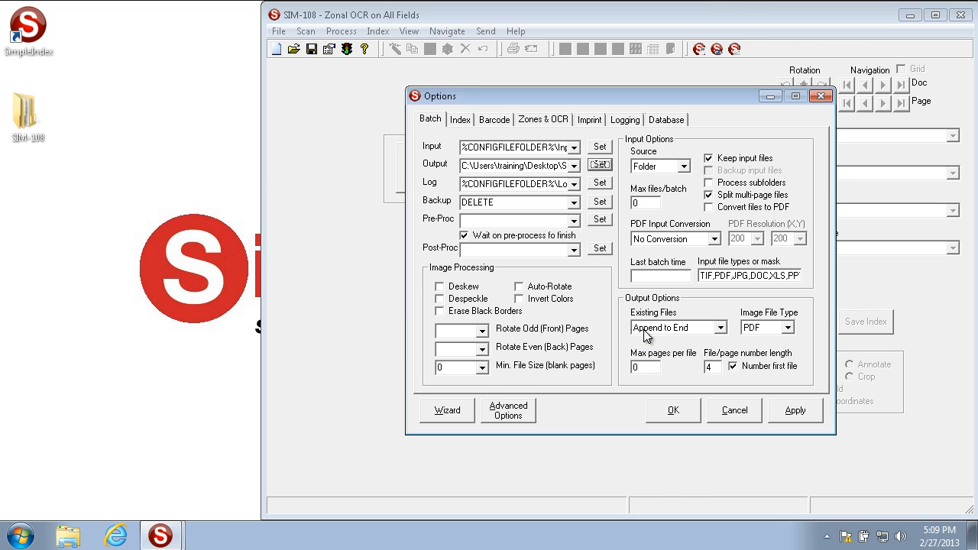
- Reselect the SIM-108\Output folder as batch output, inserting relative path keywords, and check the resulting path
click(463, 169)
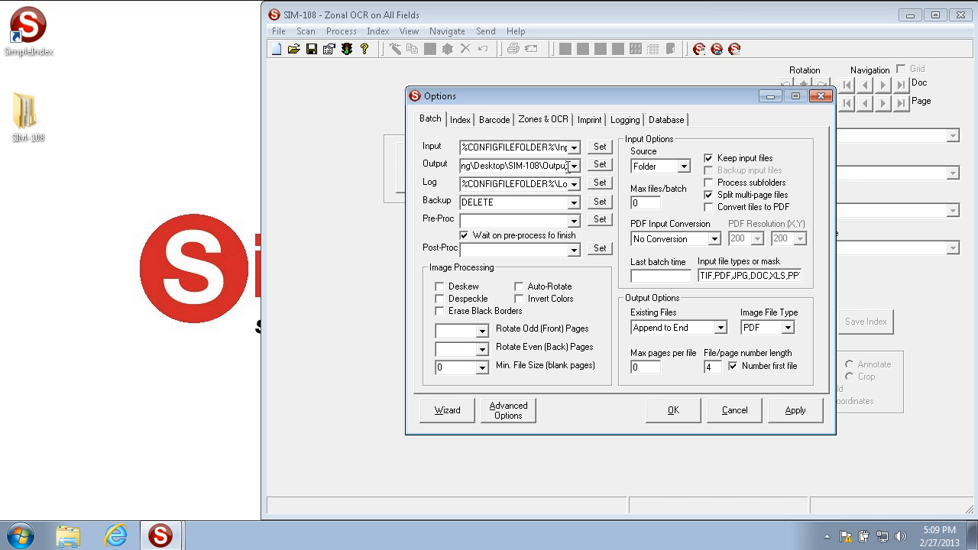
click(604, 165)
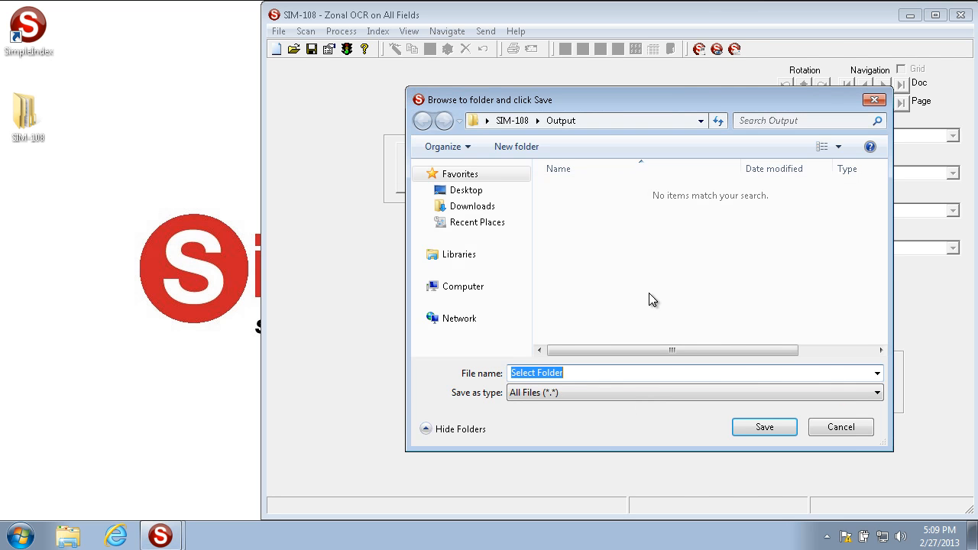
click(768, 425)
click(558, 330)
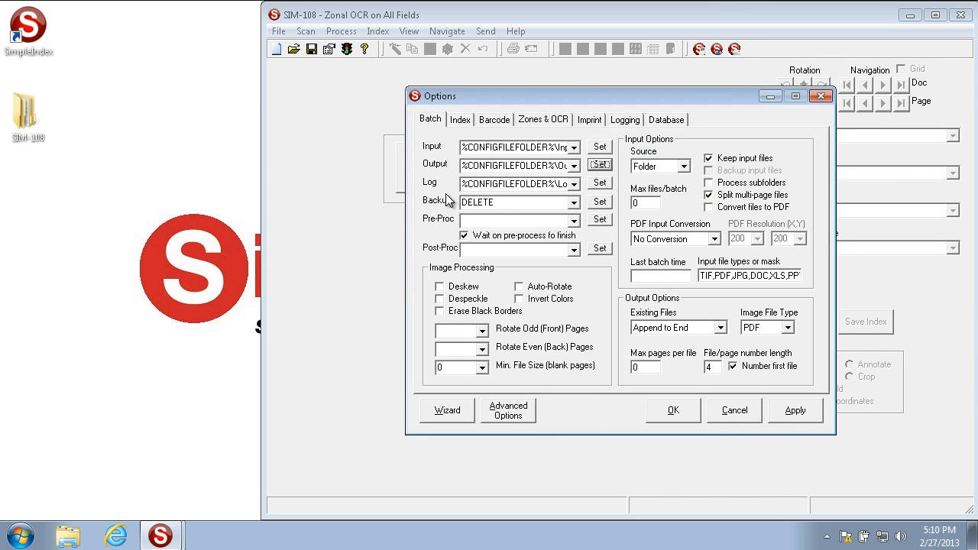
double_click(463, 167)
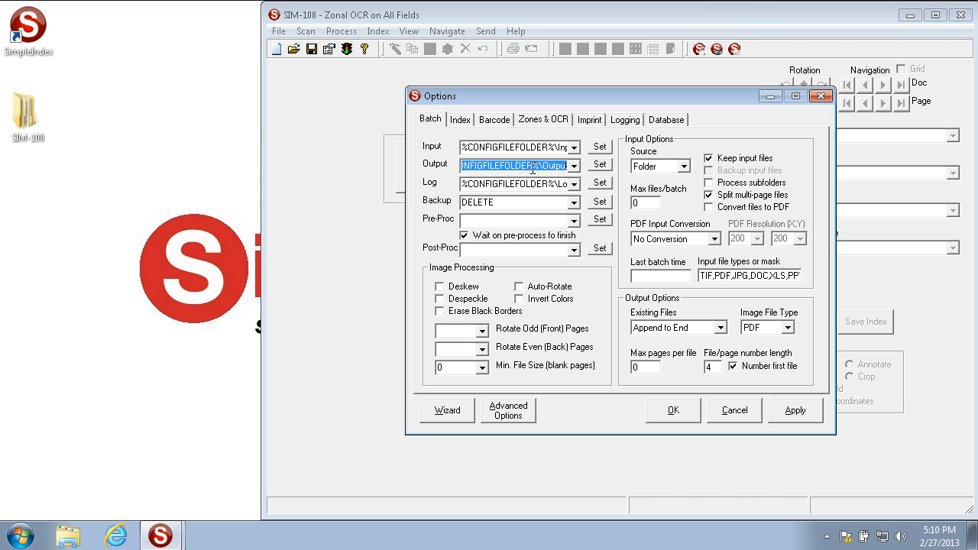
drag(542, 168, 329, 161)
drag(555, 166, 587, 172)
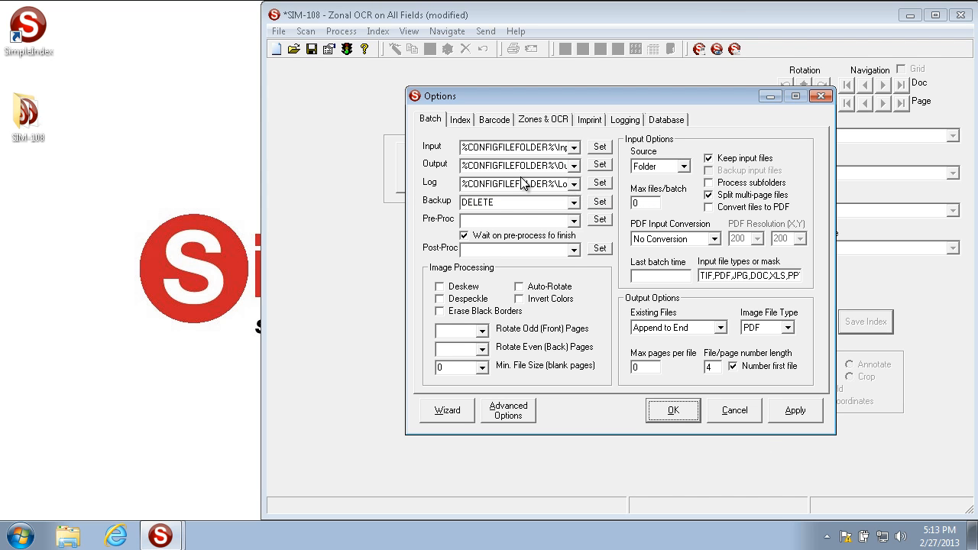
- Clear the Input and Output folder paths, and discard these option changes
double_click(462, 170)
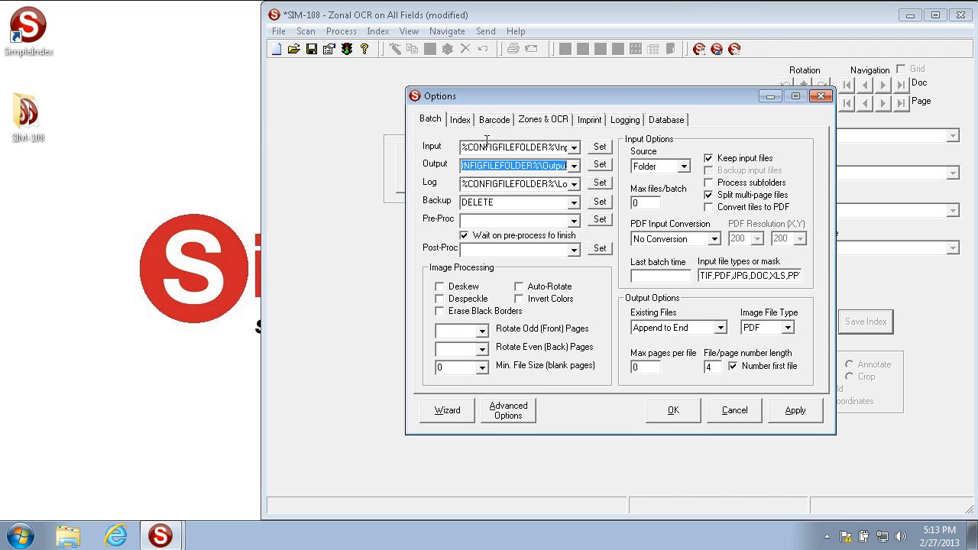
double_click(464, 149)
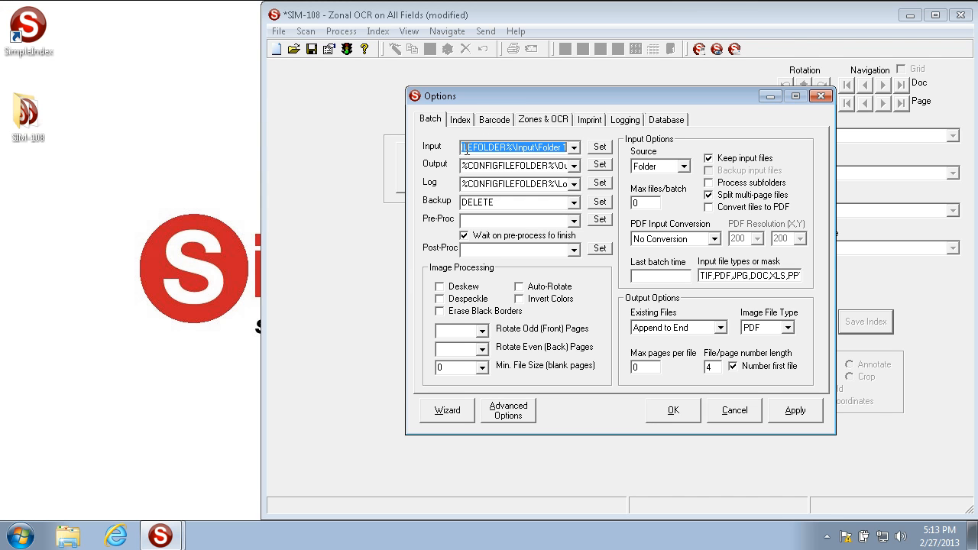
key(BackSpace)
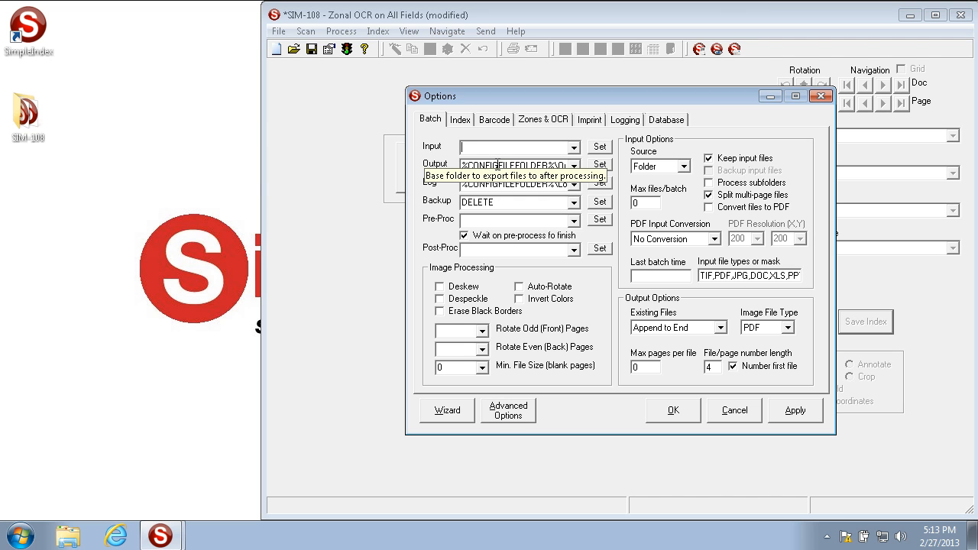
double_click(467, 165)
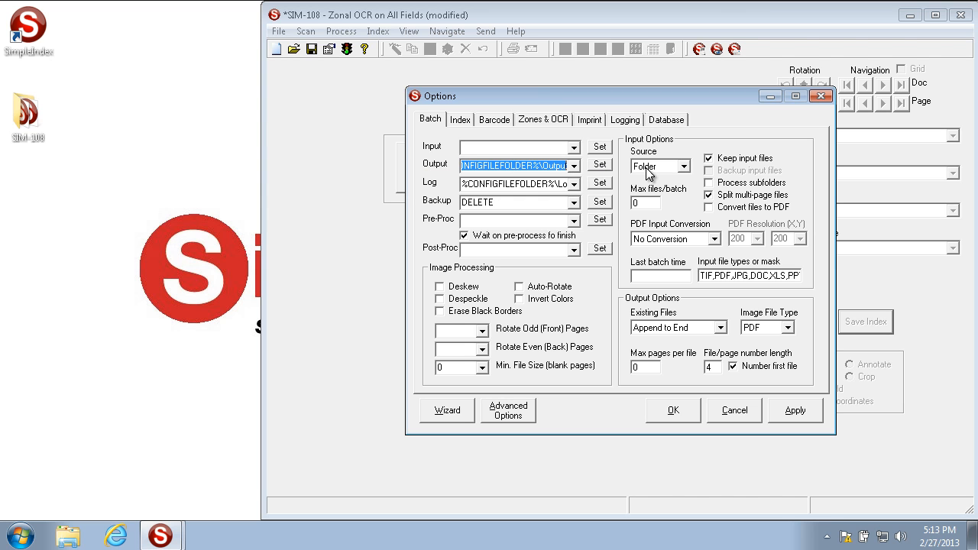
key(Delete)
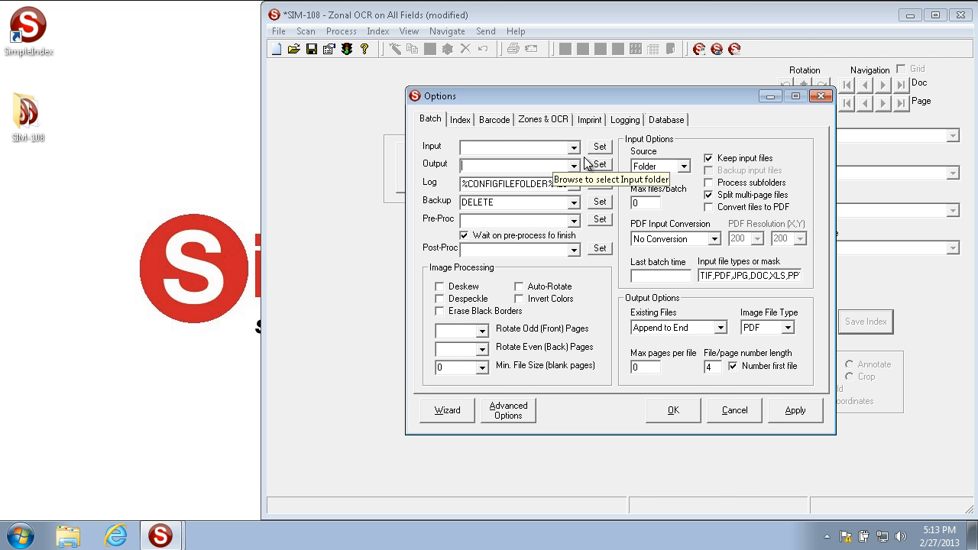
click(735, 411)
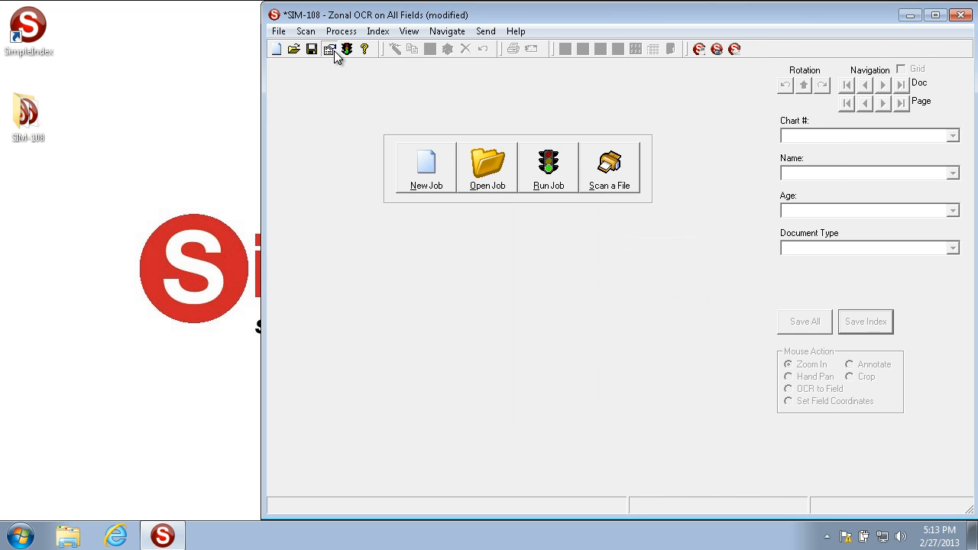
- Reopen the job options and examine the index fields' Folder and Filename settings, including those for Document Type
click(329, 49)
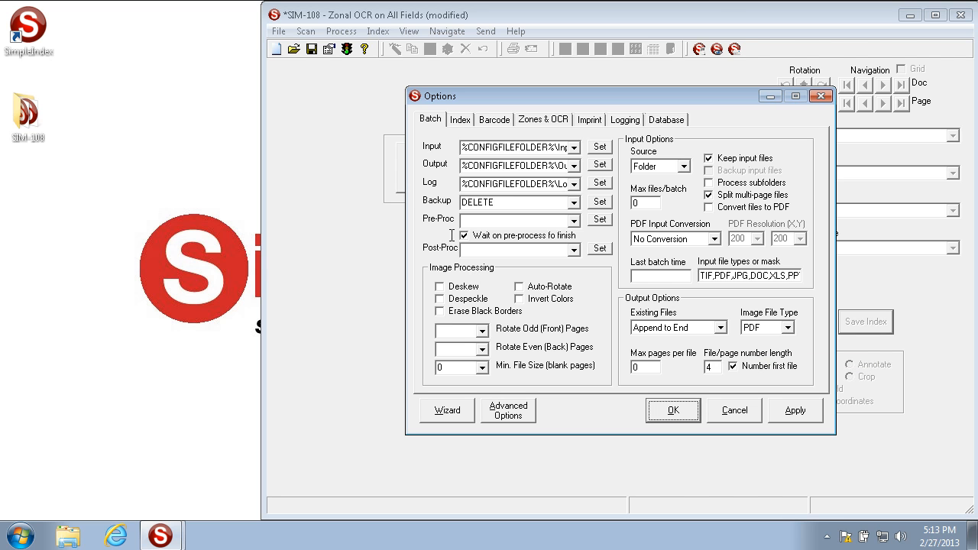
click(458, 120)
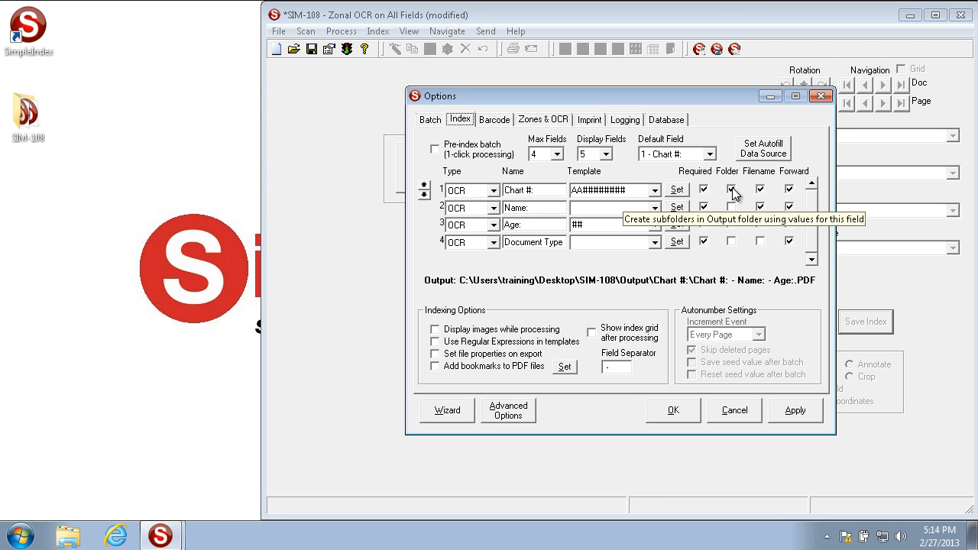
click(760, 240)
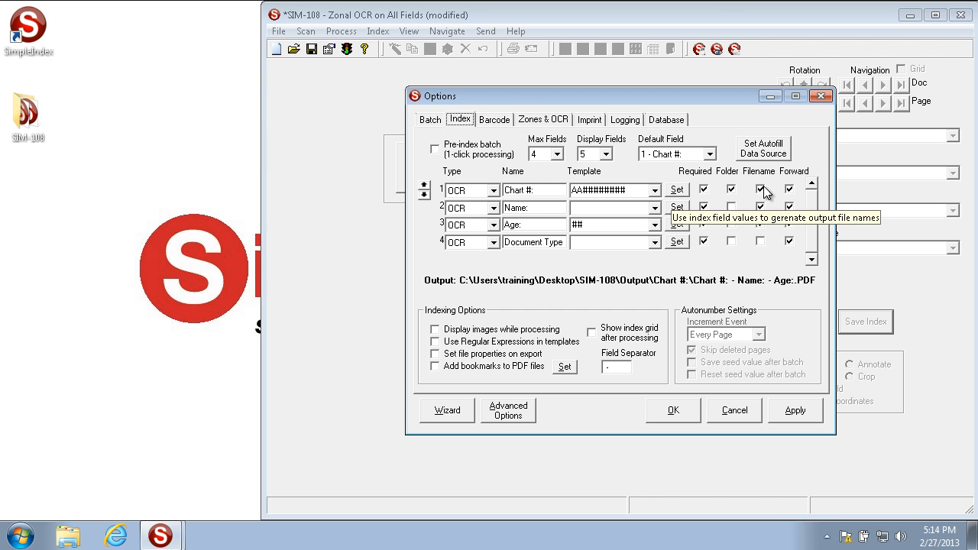
click(760, 241)
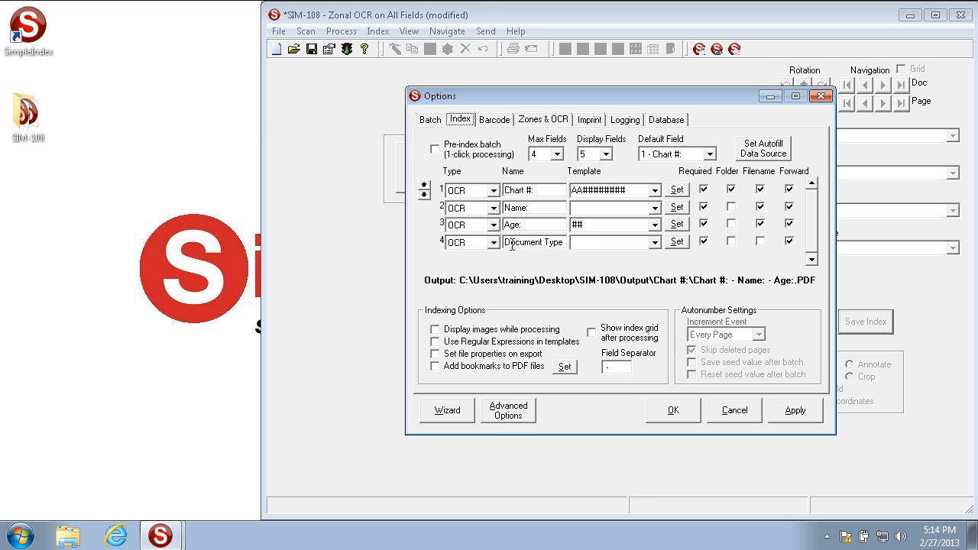
drag(509, 242, 589, 244)
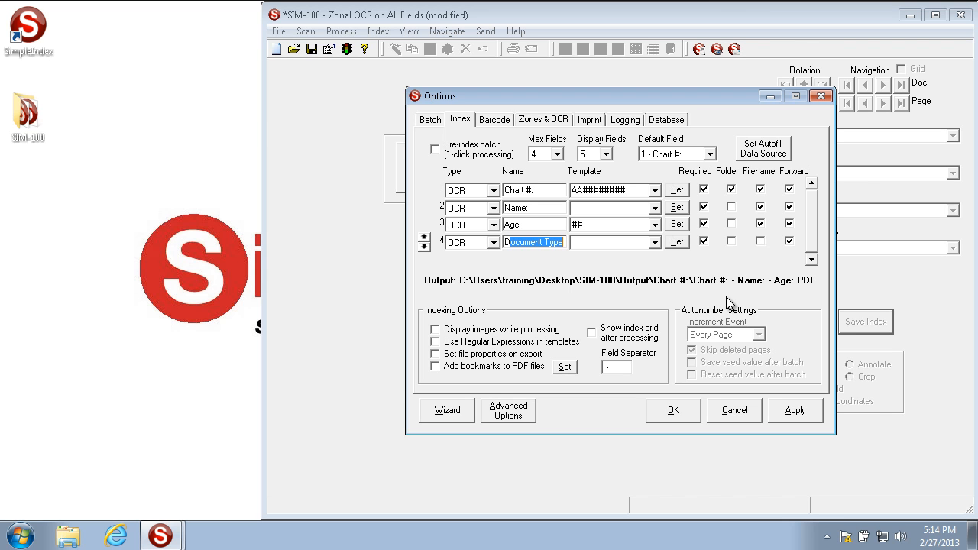
- Try ABC as the field separator in the output path, and restore the hyphen separator
double_click(621, 367)
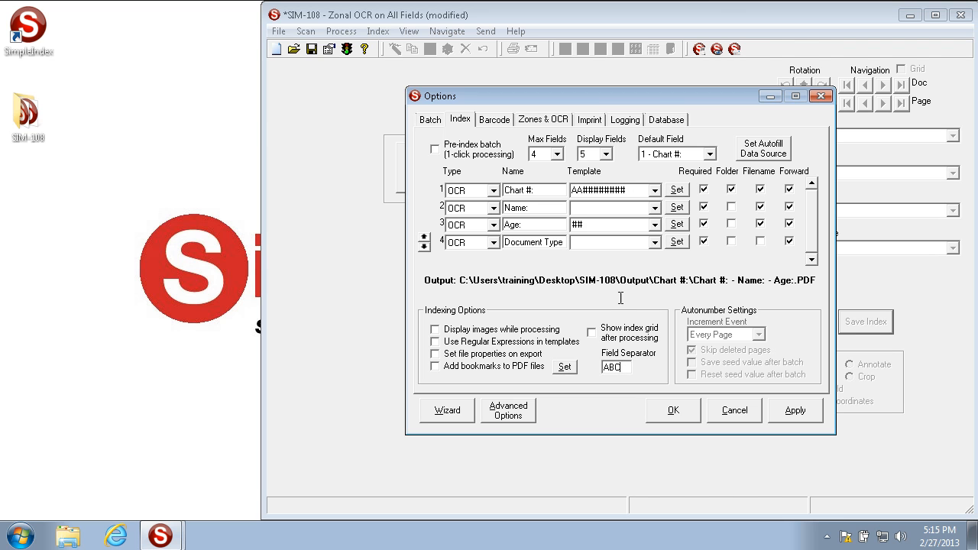
click(594, 225)
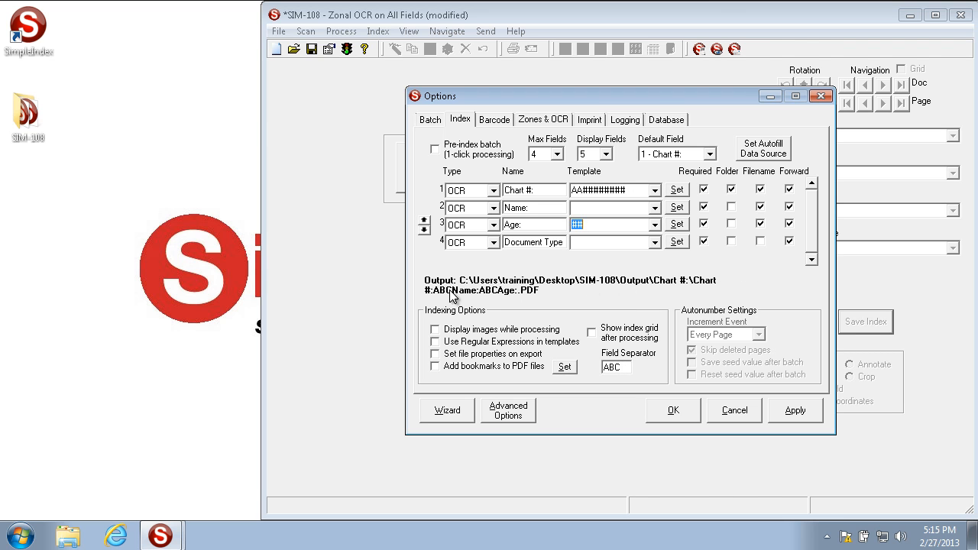
drag(617, 367, 457, 384)
click(615, 226)
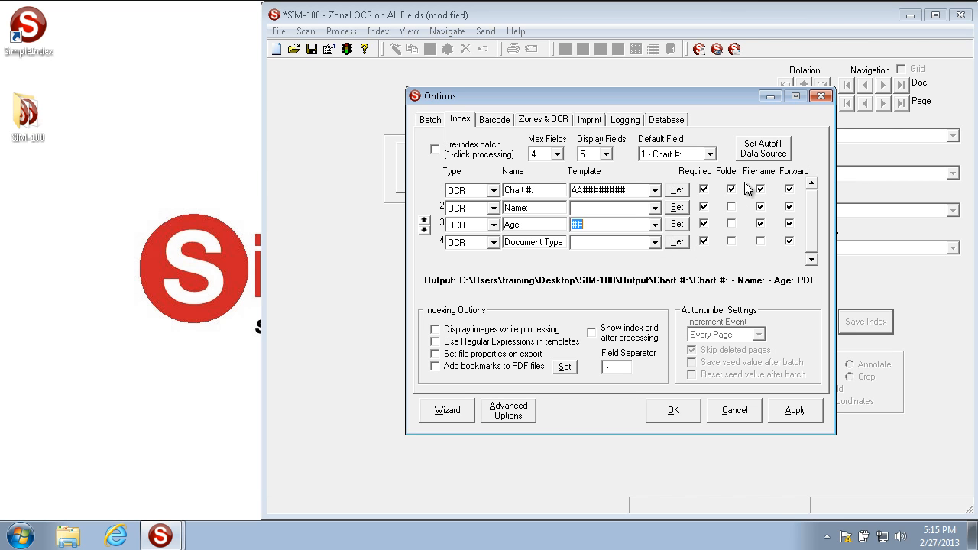
- Apply the job options and run the job
click(795, 412)
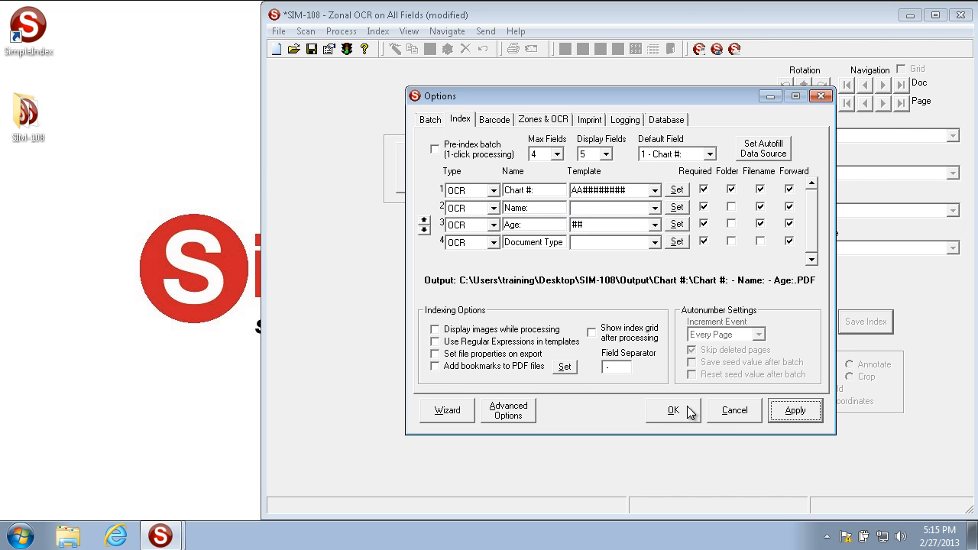
click(683, 411)
click(551, 186)
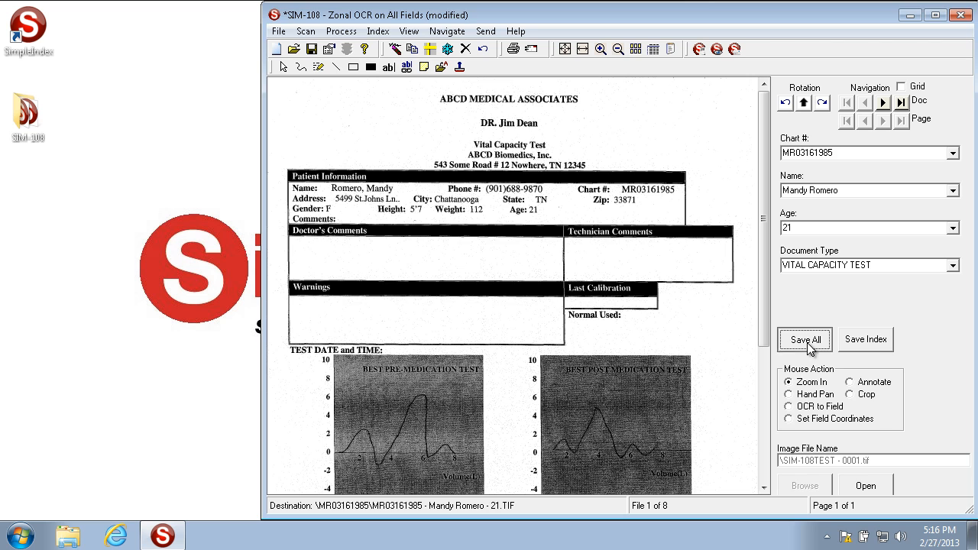
- Save the index values for all files and release the completed batch
click(811, 344)
click(530, 315)
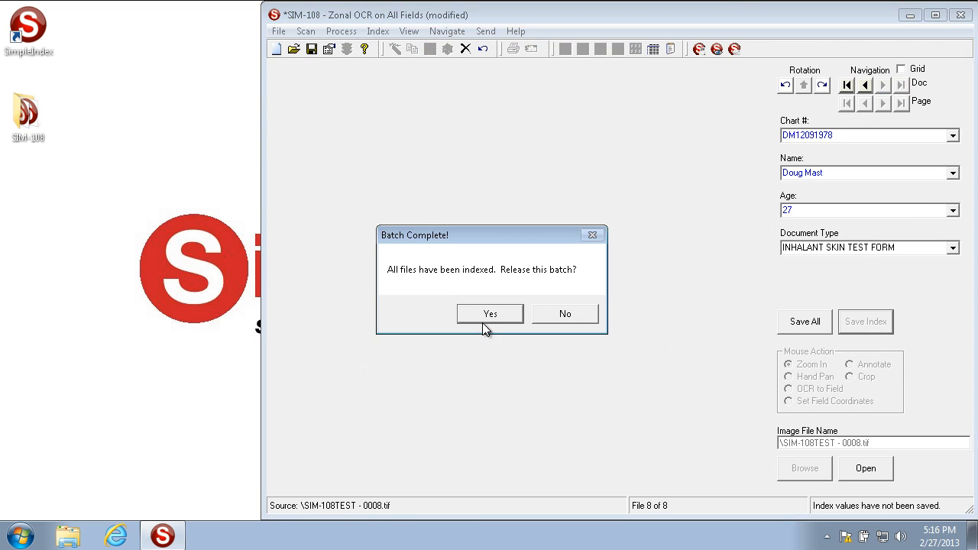
click(485, 320)
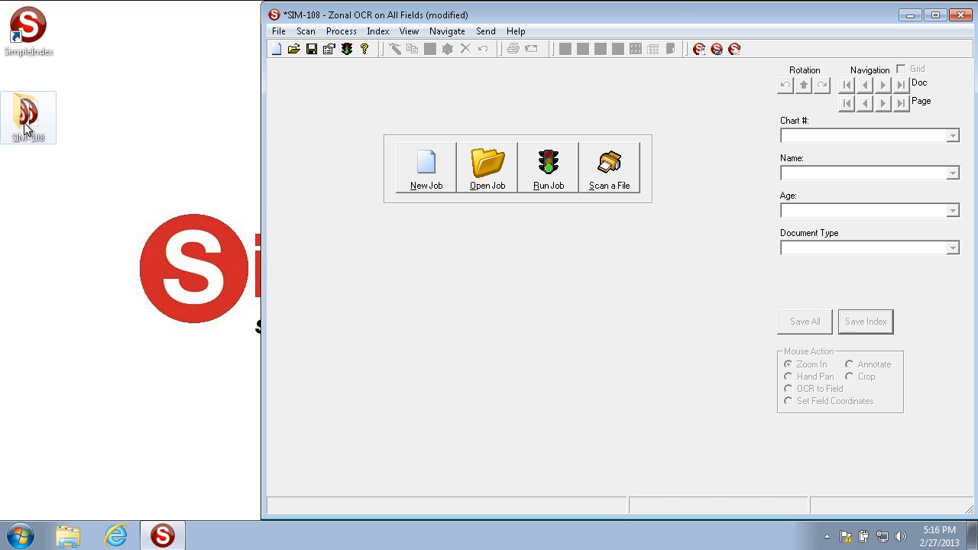
- View the job's output folder and examine the PDF file name inside the second chart number subfolder
click(409, 32)
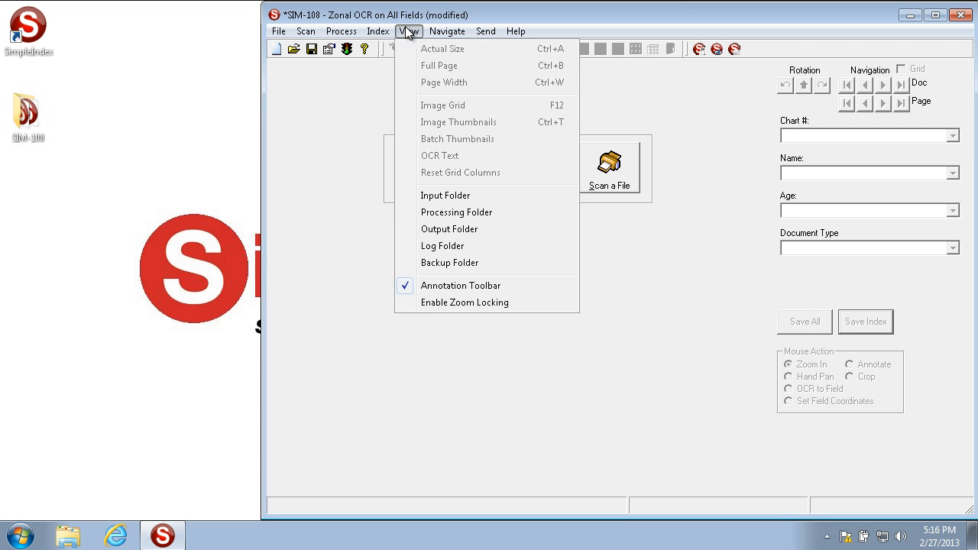
click(453, 229)
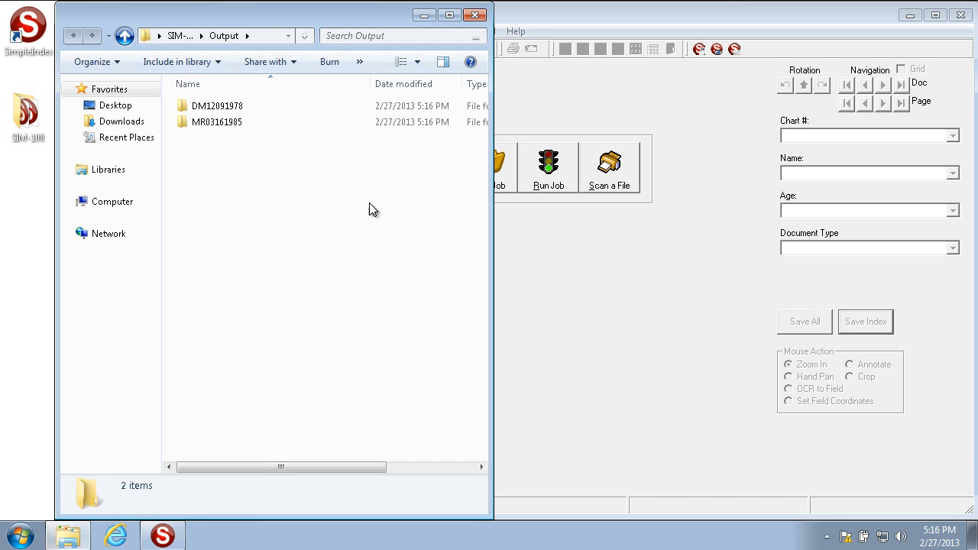
double_click(237, 124)
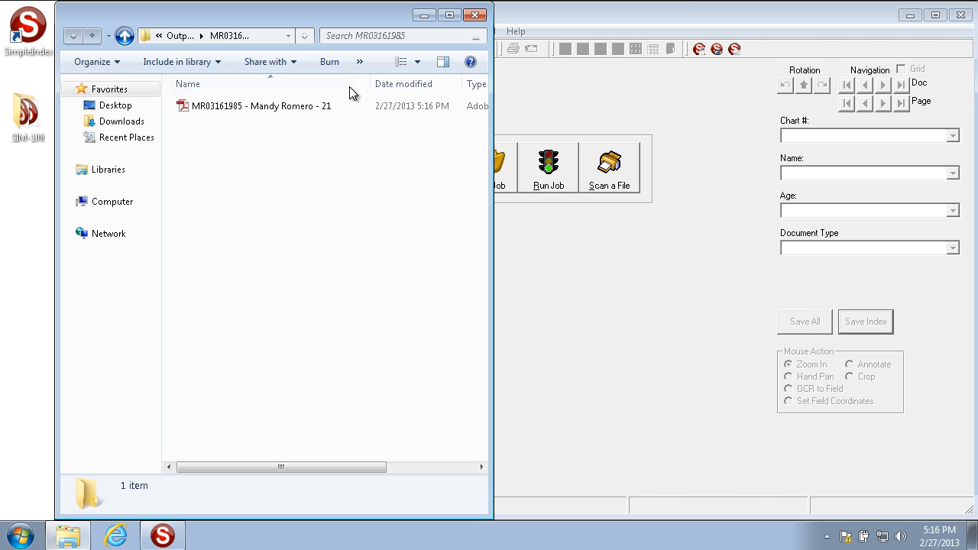
click(200, 111)
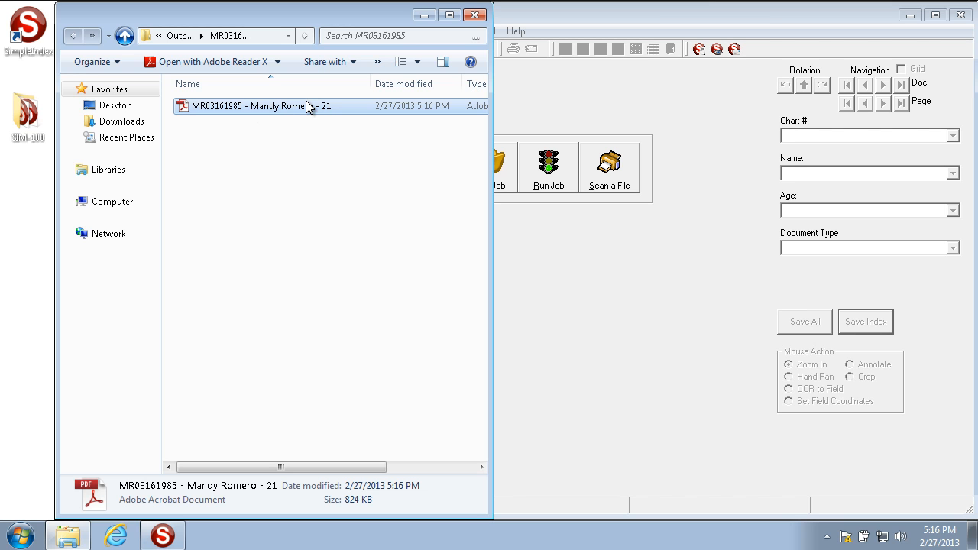
- Go back up to the Output folder and delete all of its contents
click(125, 35)
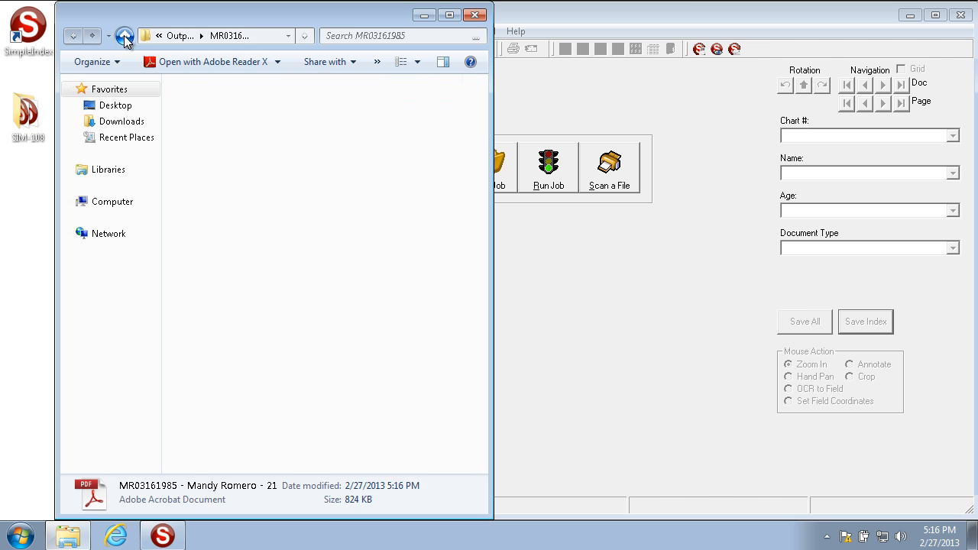
key(ctrl+a)
key(Delete)
key(Return)
- Enable Folder for the Name, Age and Document Type fields and Filename for Document Type in the job's index options, and apply
click(535, 256)
click(331, 50)
click(461, 120)
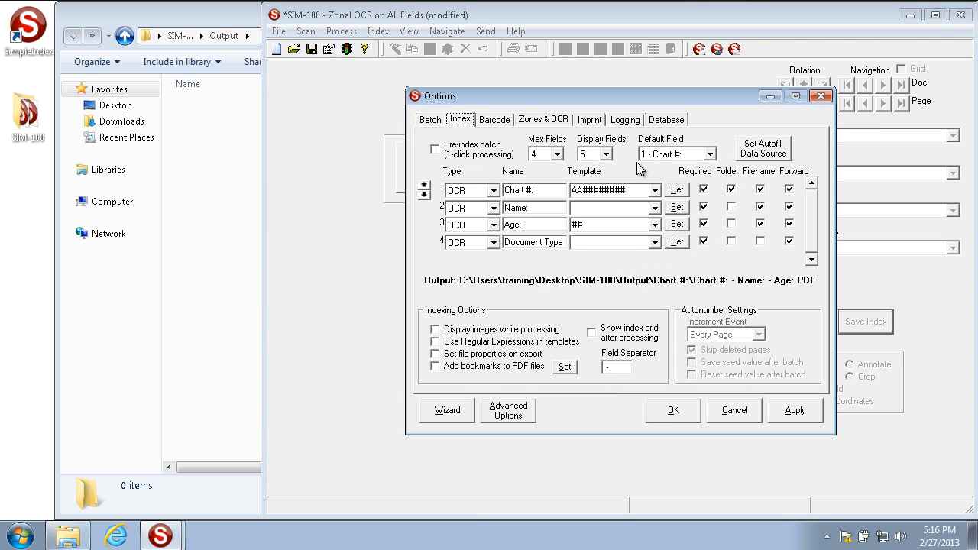
click(745, 207)
click(745, 224)
click(746, 242)
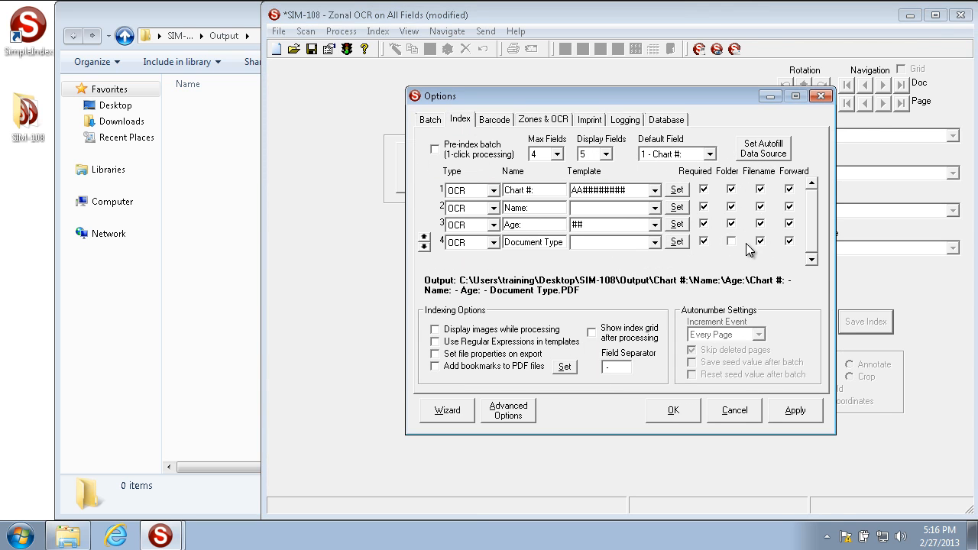
click(800, 414)
click(678, 414)
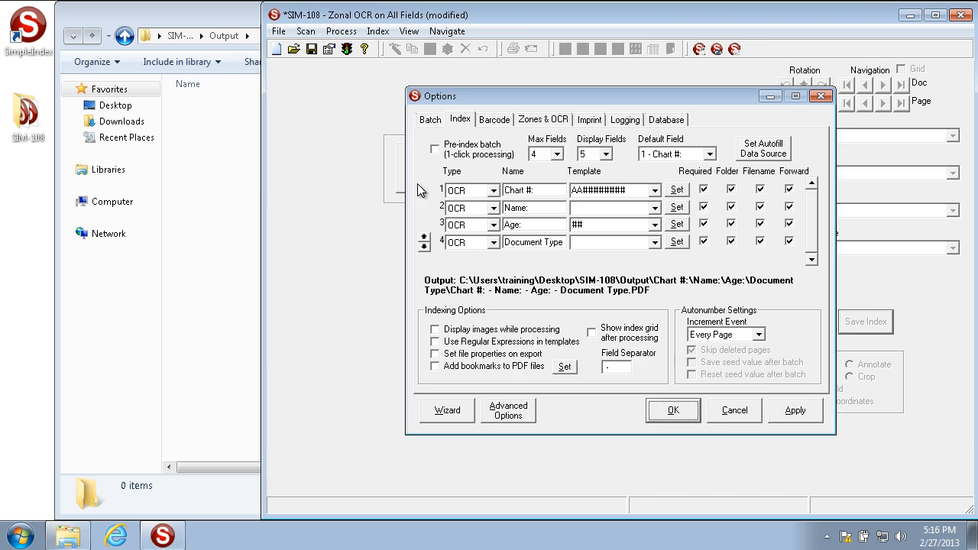
- Save the changed job configuration and run the job
click(324, 49)
click(622, 339)
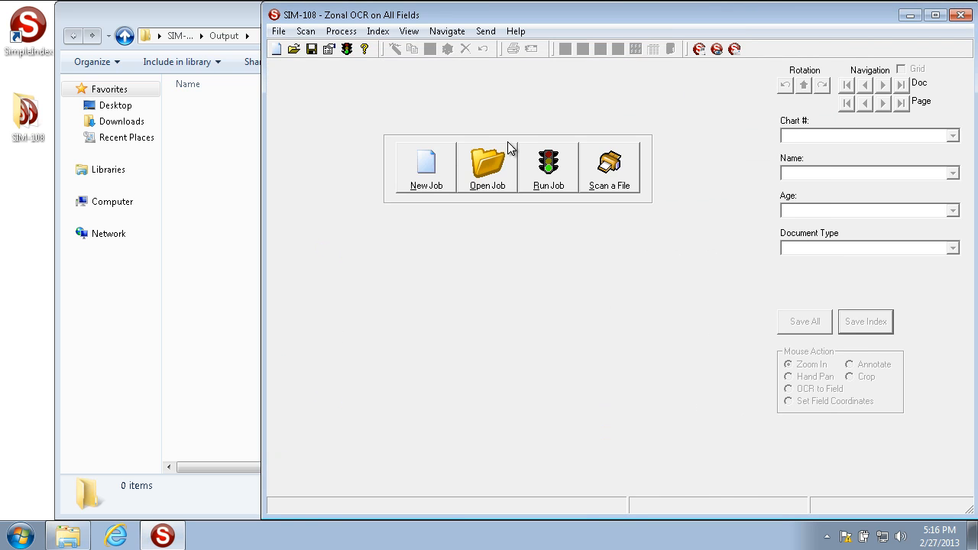
click(547, 162)
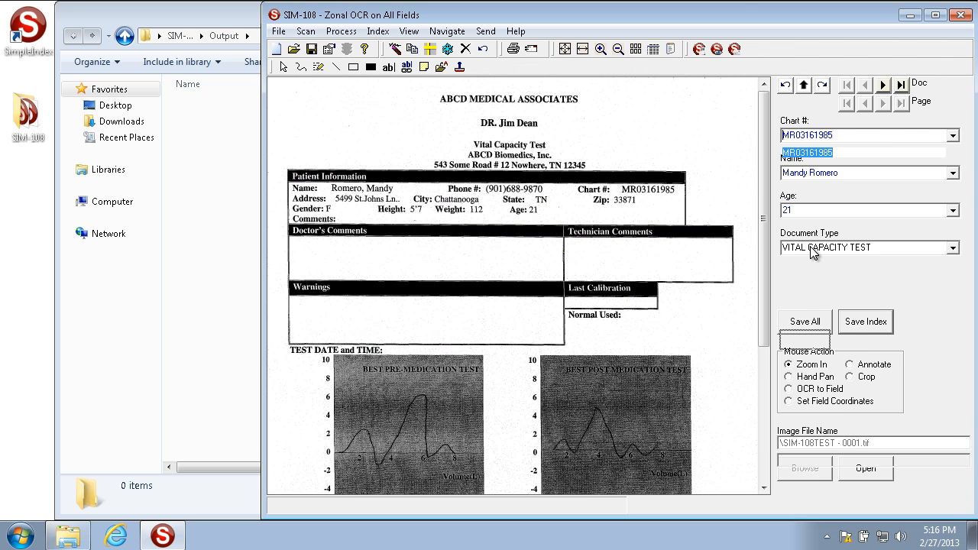
- Save the index values for all files and release the completed batch
click(796, 342)
click(525, 313)
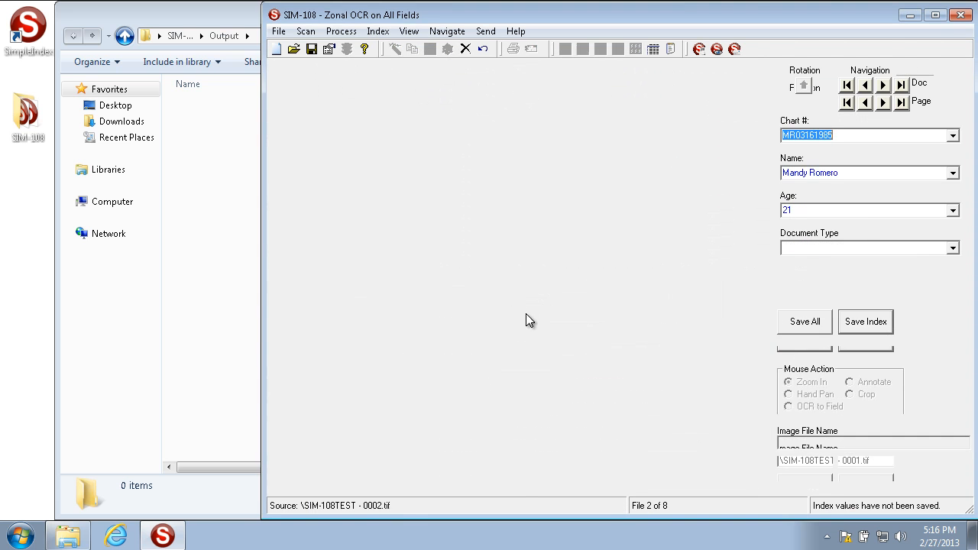
click(468, 308)
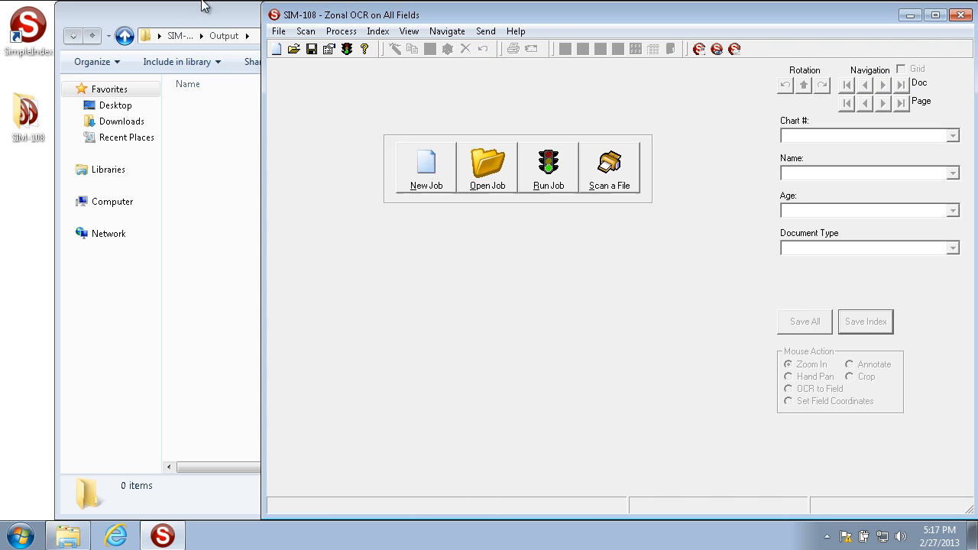
- Examine the nested folders inside the first chart number subfolder of Output, down to the PDF in INHALANT SKIN TEST FORM
click(199, 11)
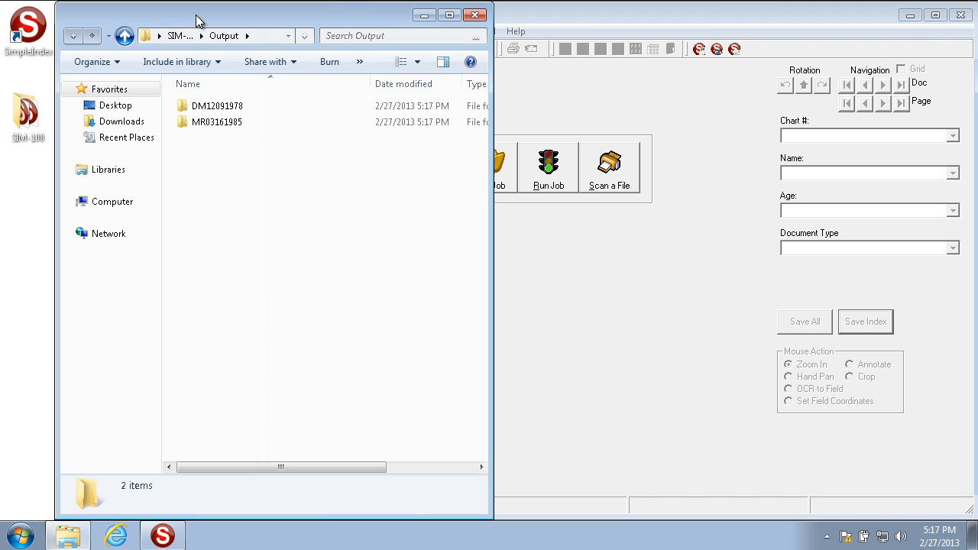
double_click(229, 109)
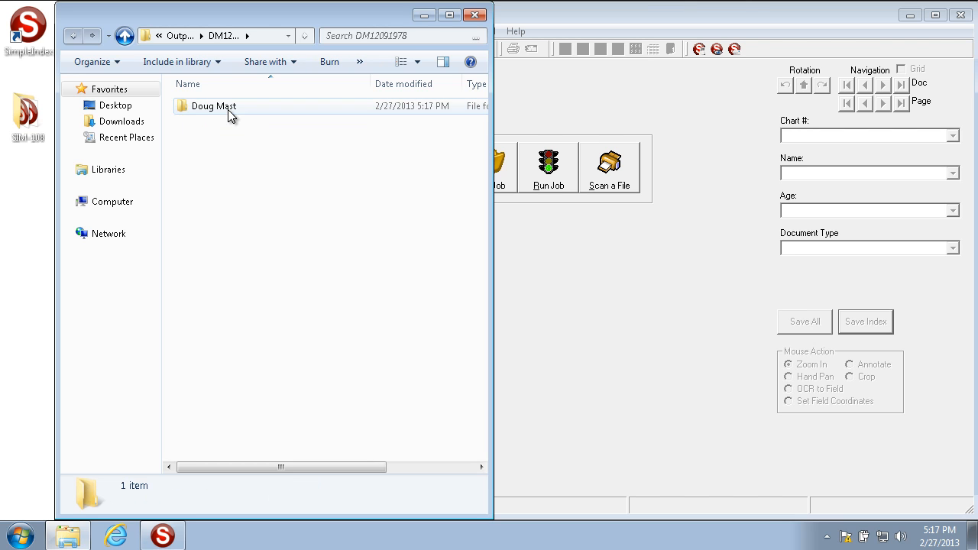
double_click(214, 105)
double_click(213, 107)
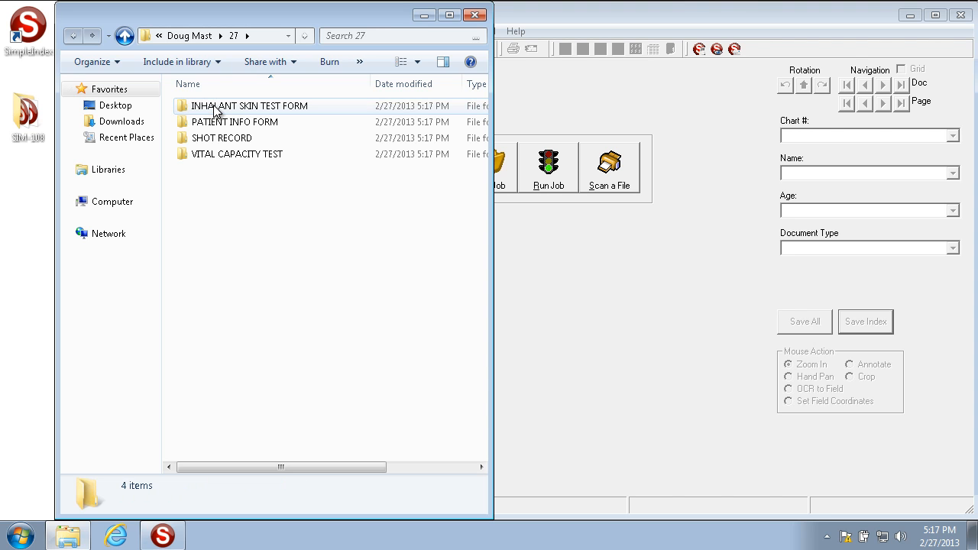
double_click(215, 107)
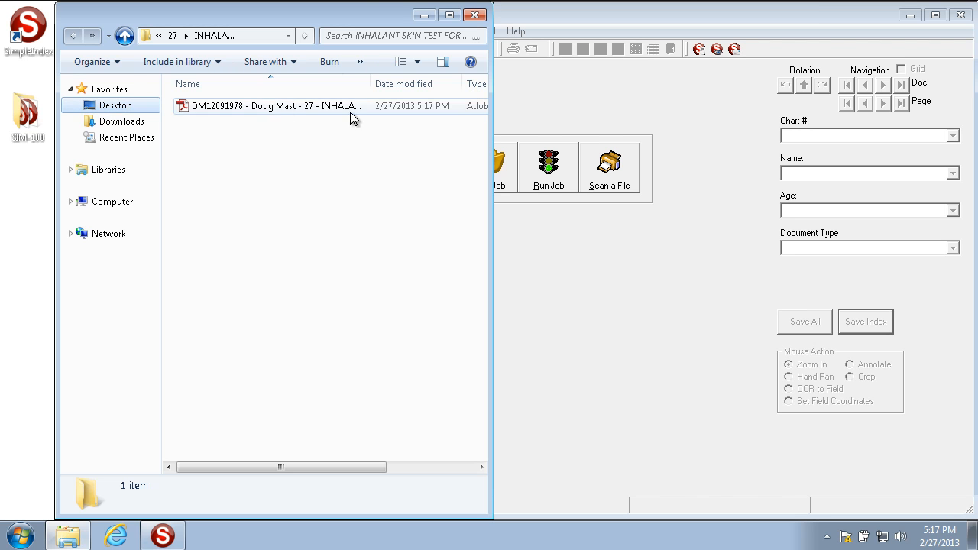
- Reopen the job's index options to view the output path pattern
click(704, 229)
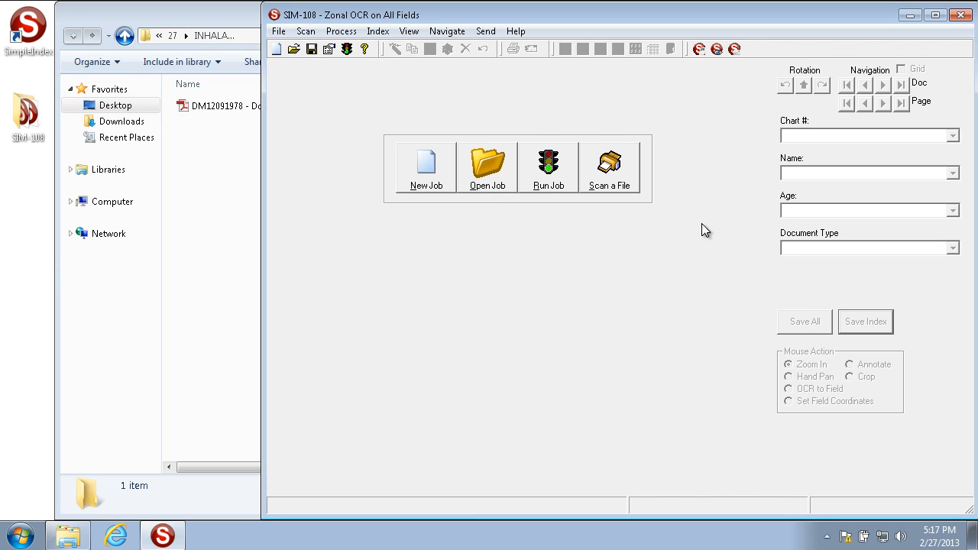
click(330, 49)
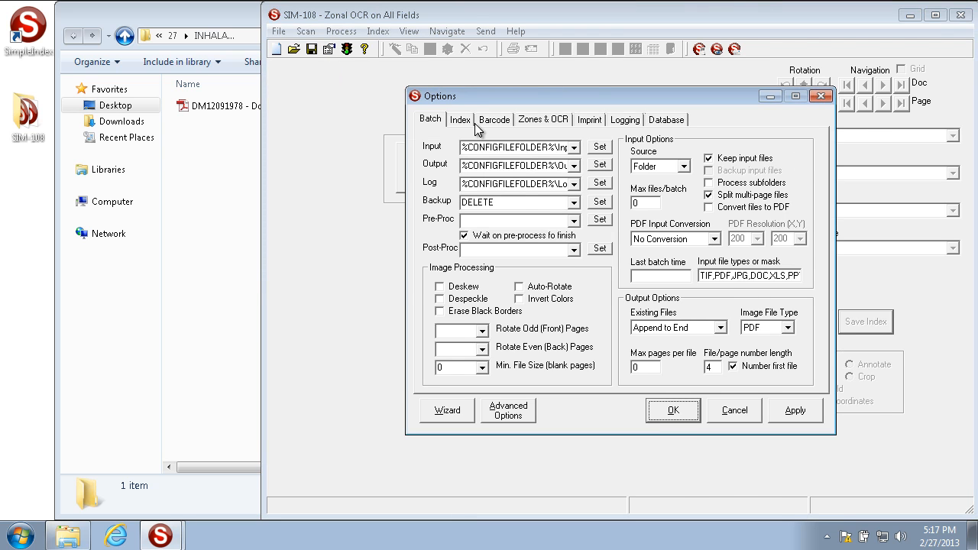
click(461, 120)
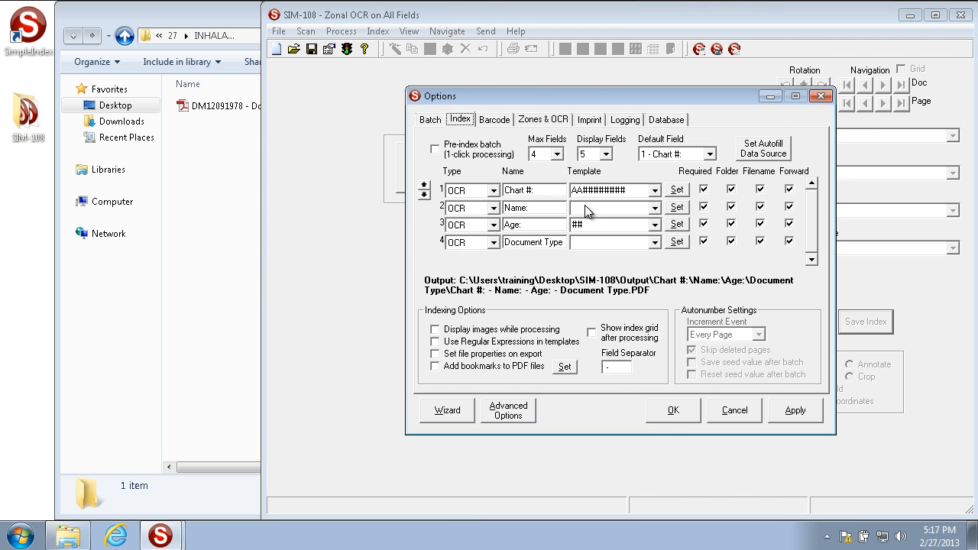
- Examine the full path of the INHALANT SKIN TEST FORM folder and compare it with the output path pattern in the index options
click(223, 193)
click(269, 36)
drag(262, 38, 155, 37)
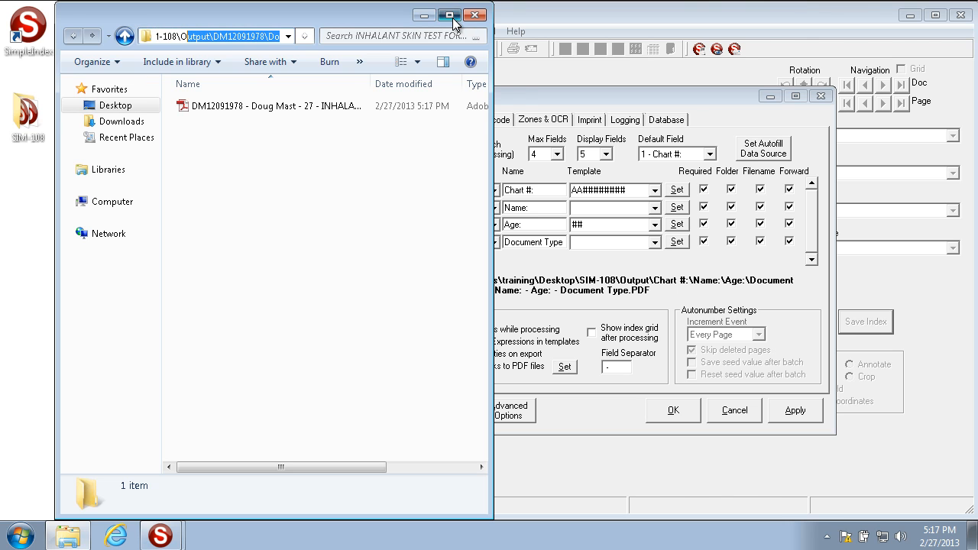
click(453, 20)
click(430, 33)
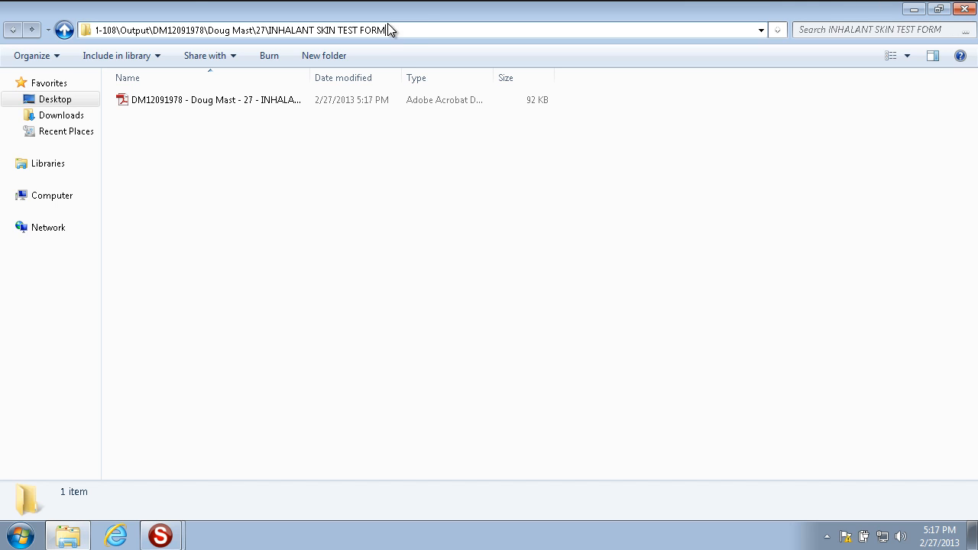
drag(398, 34, 44, 14)
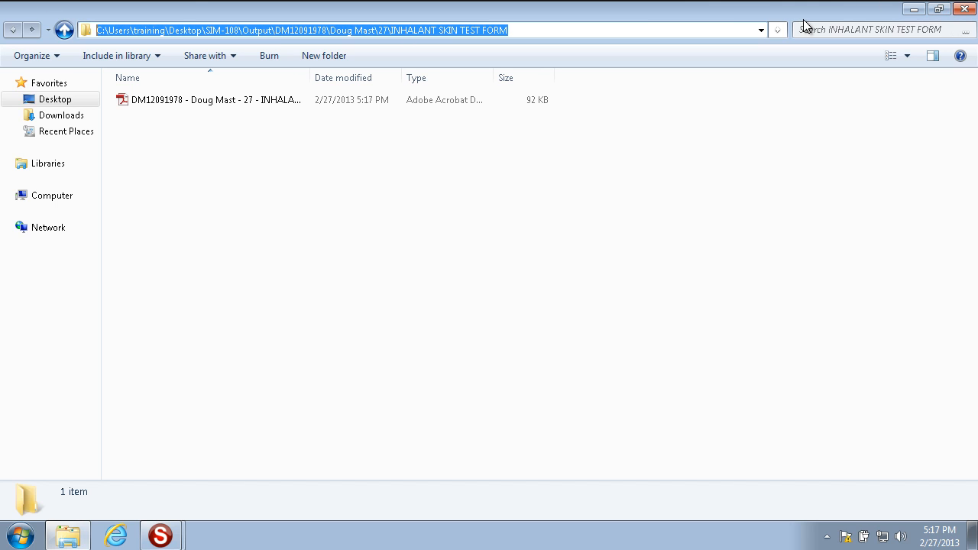
click(940, 9)
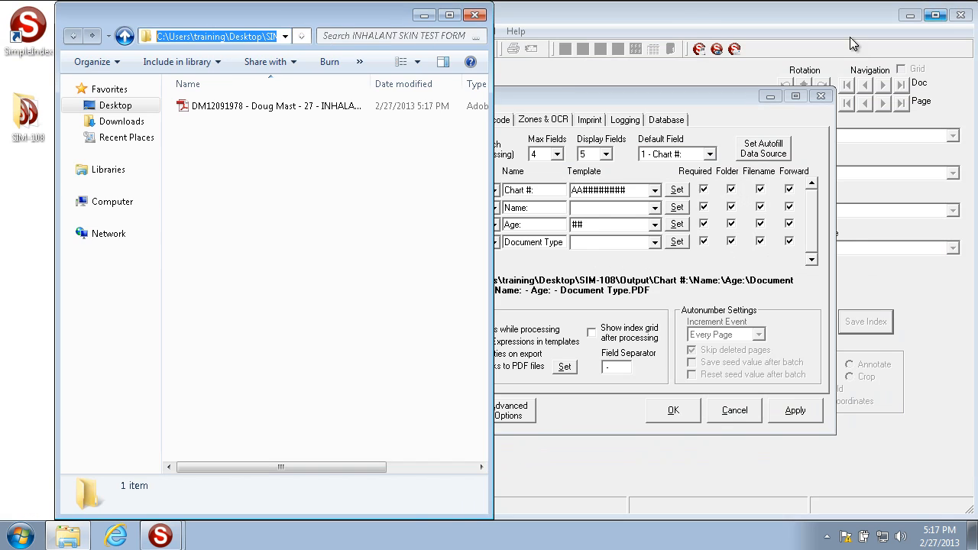
click(668, 295)
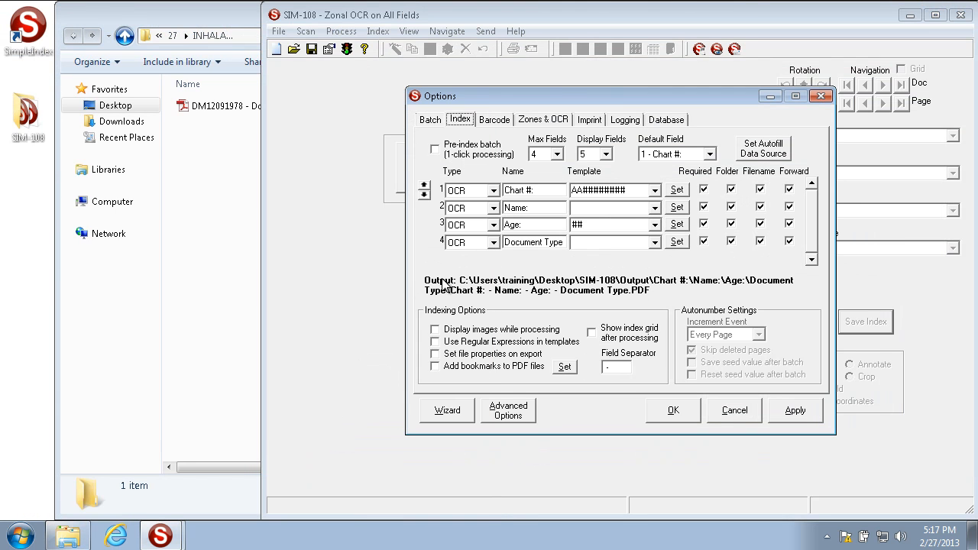
- Go back up through the nested folders to the job's Output folder
click(222, 253)
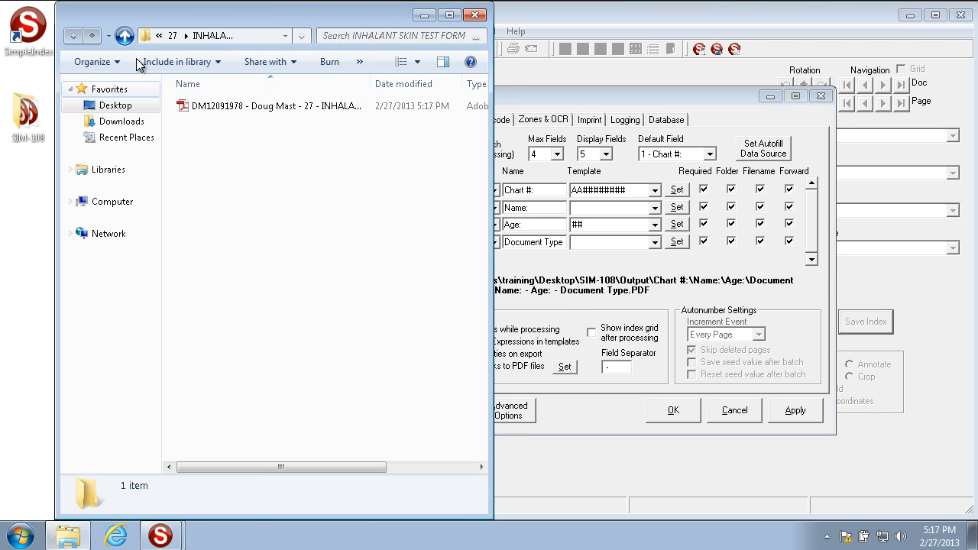
click(124, 35)
click(124, 35)
click(123, 35)
click(124, 35)
click(123, 35)
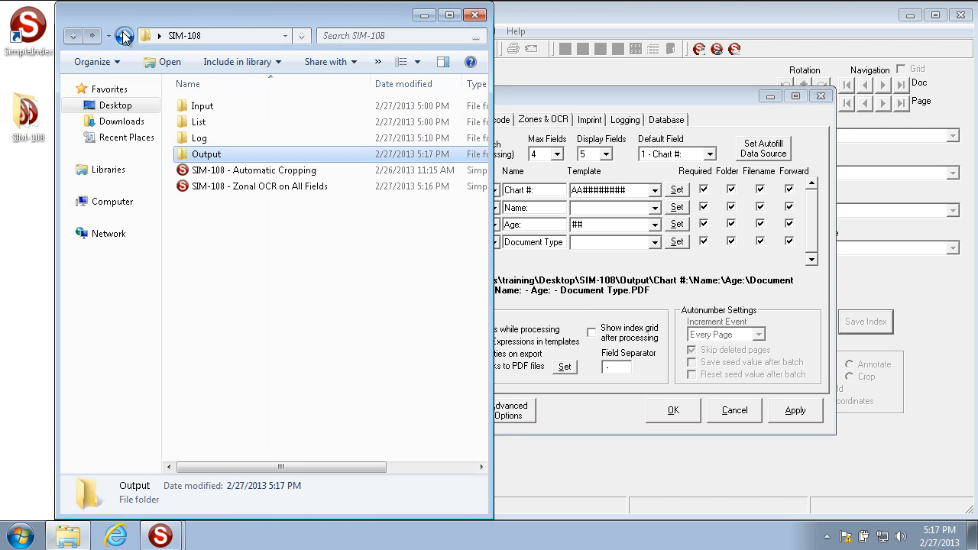
double_click(218, 157)
- Disable Folder for the Name, Age and Document Type fields and Filename for Document Type in the index options
click(732, 206)
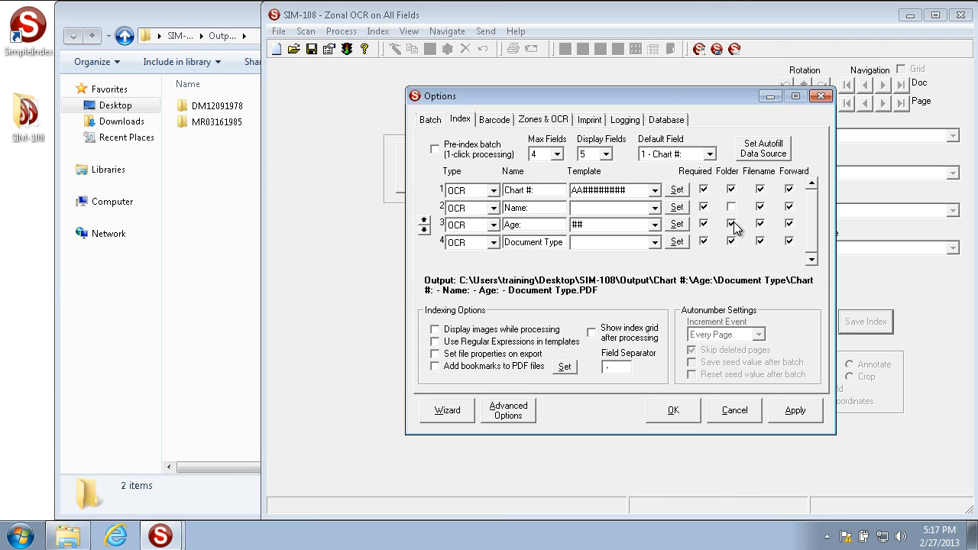
click(732, 223)
click(731, 242)
click(760, 242)
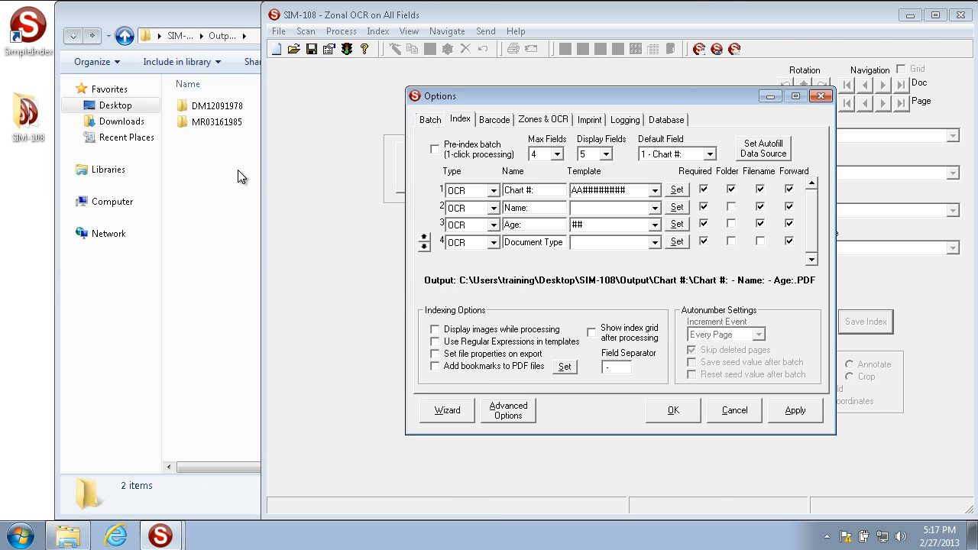
- Delete both chart number folders from the Output folder
click(238, 170)
drag(289, 180, 217, 79)
key(Delete)
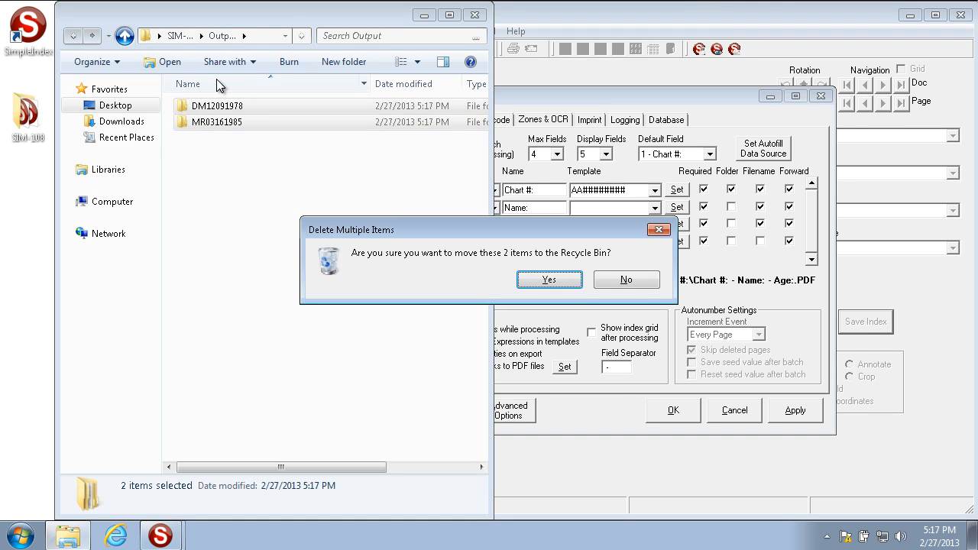
key(Return)
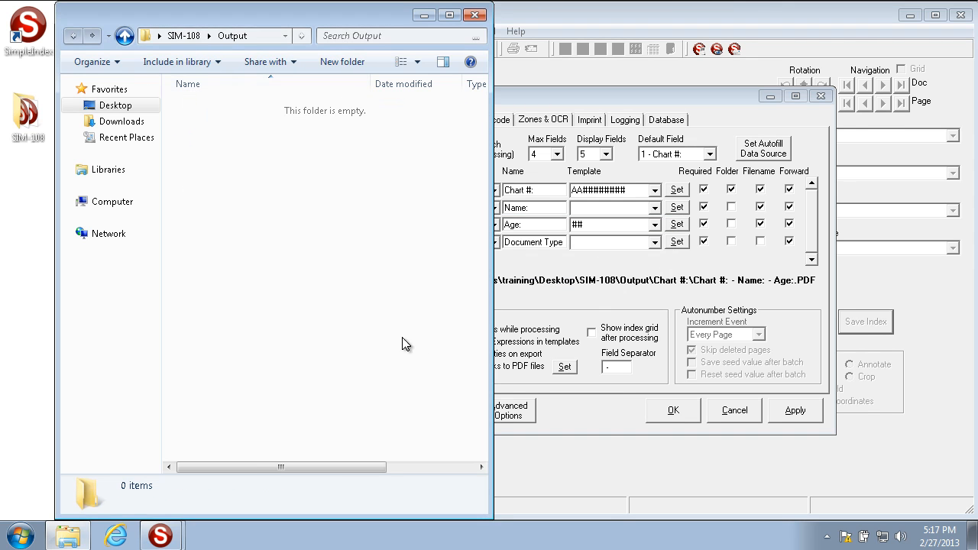
- Review the batch output options for existing files alongside the Folder and Filename settings of the index fields
click(681, 289)
click(431, 119)
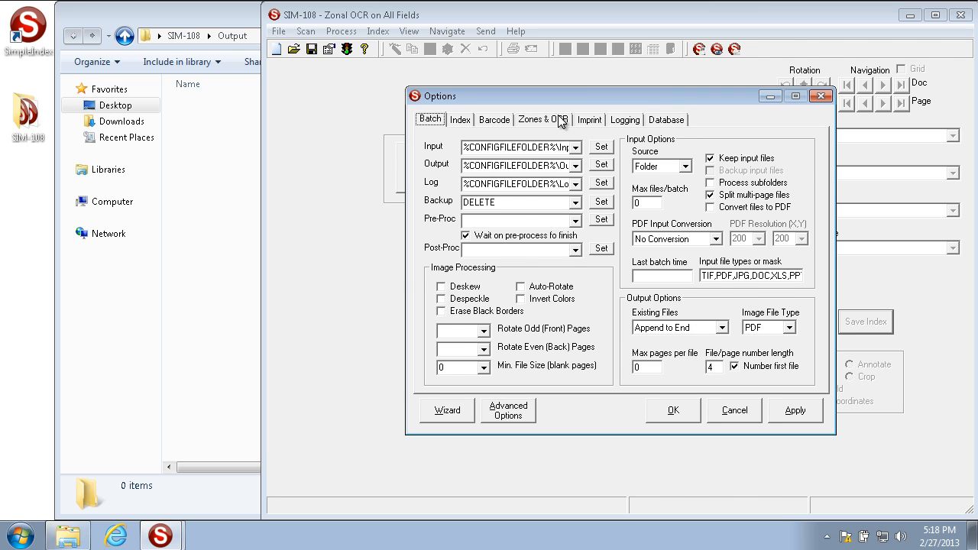
click(462, 120)
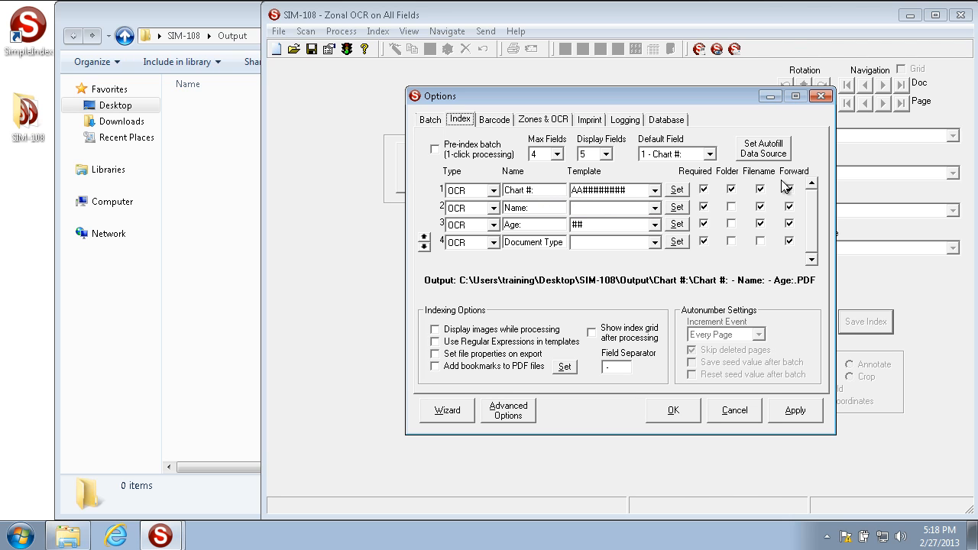
click(430, 120)
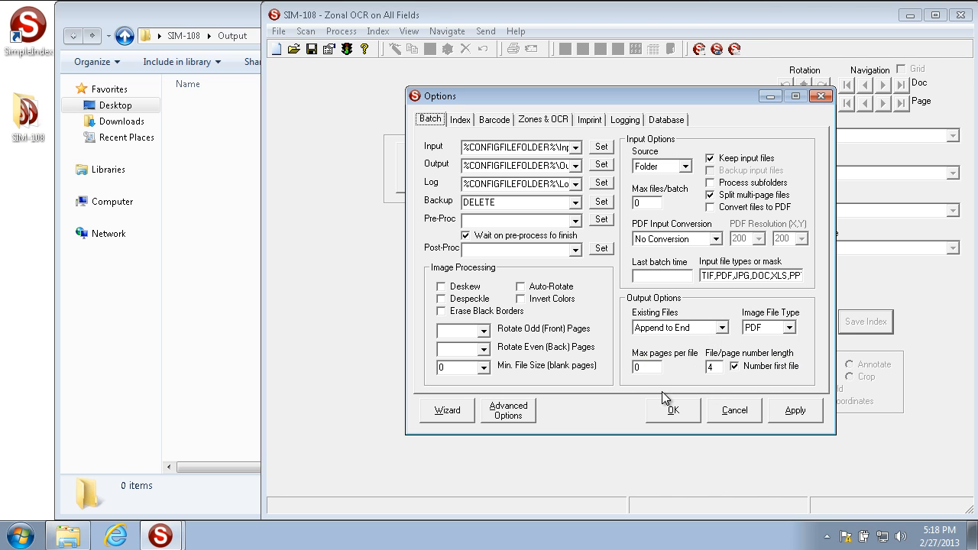
click(461, 121)
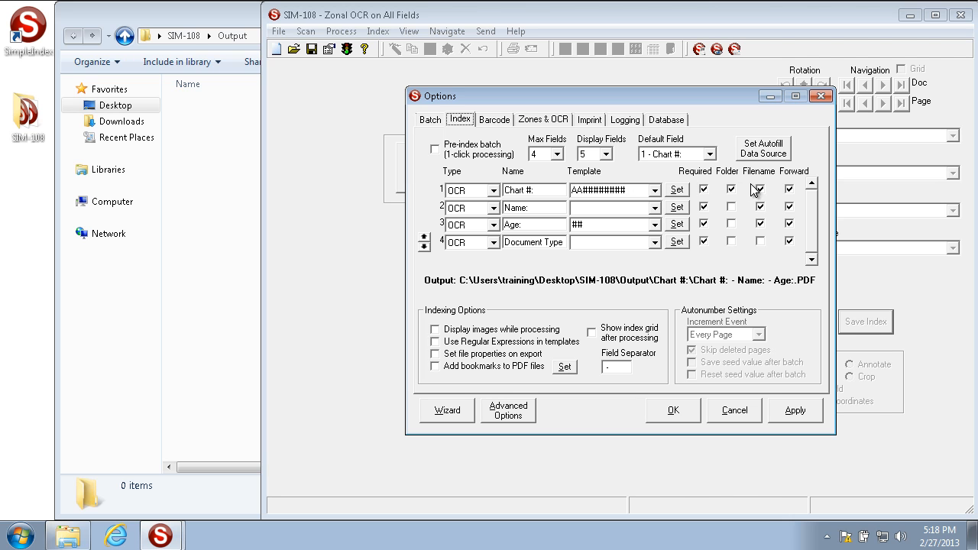
click(433, 124)
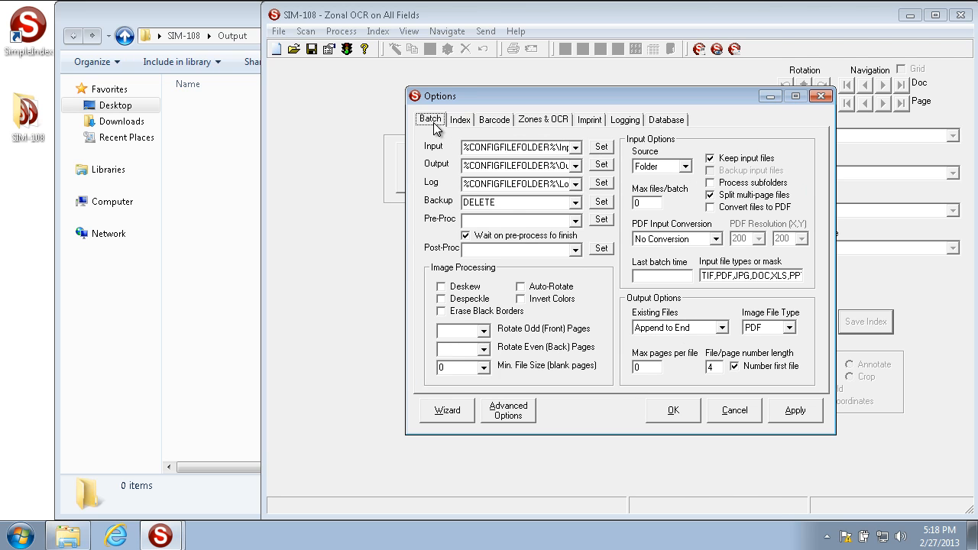
- Apply the job options and run the job with the reduced folder and file name fields
click(795, 411)
click(674, 411)
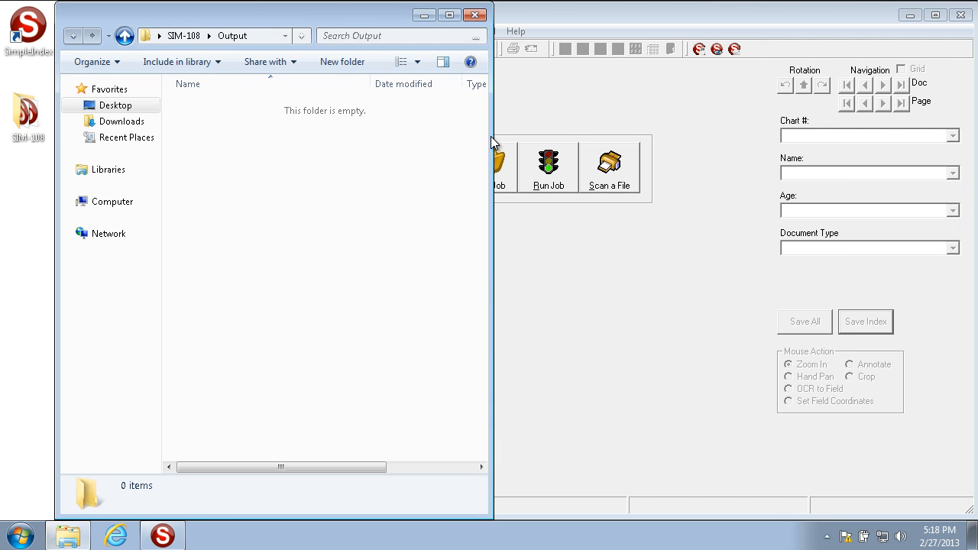
click(546, 175)
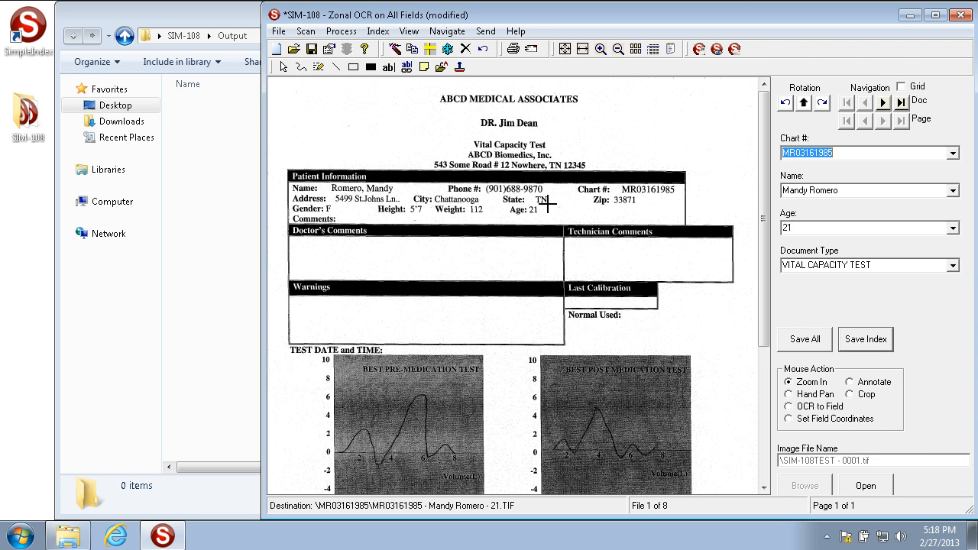
- Save the index values for all files and release the completed batch
click(819, 341)
click(536, 322)
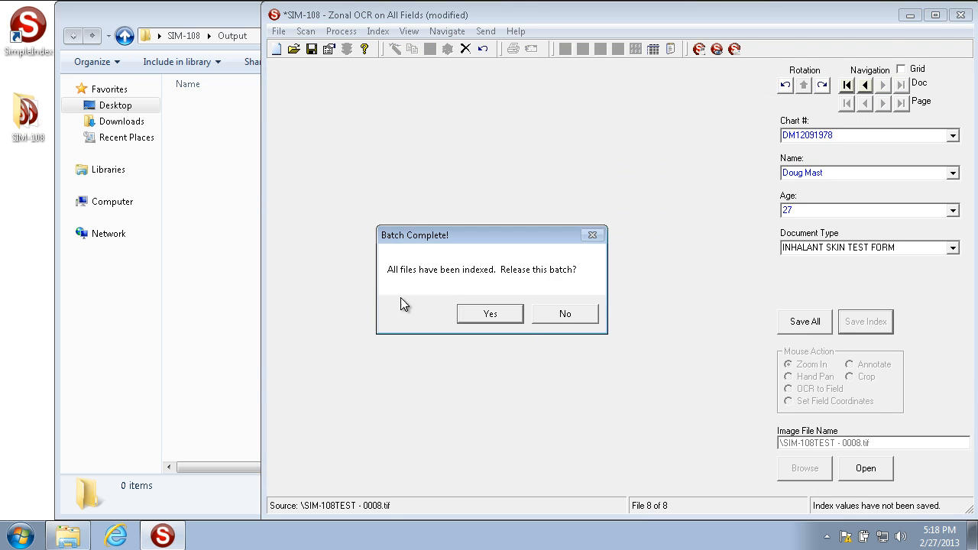
click(489, 321)
- Open the PDF inside the second chart number subfolder of Output in Adobe Reader
click(213, 221)
double_click(213, 124)
click(241, 107)
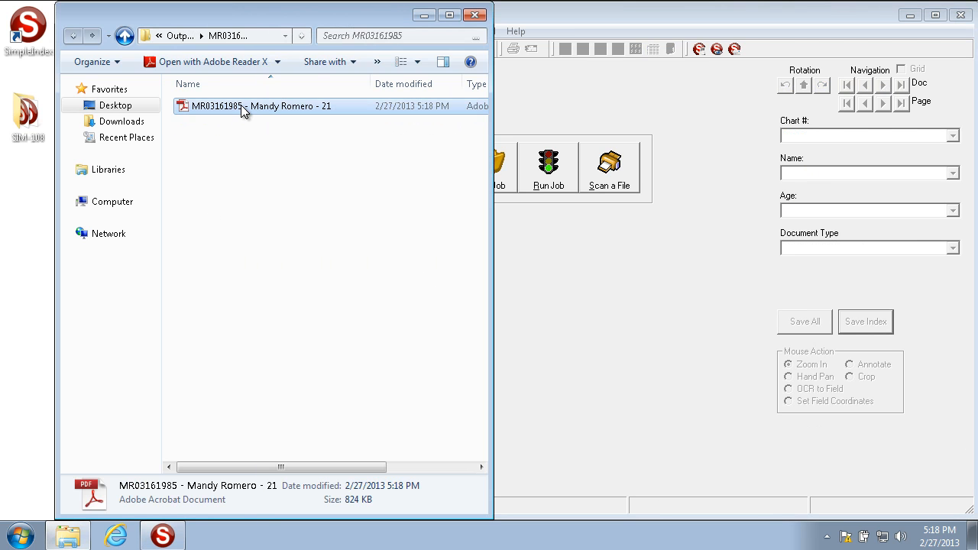
double_click(240, 105)
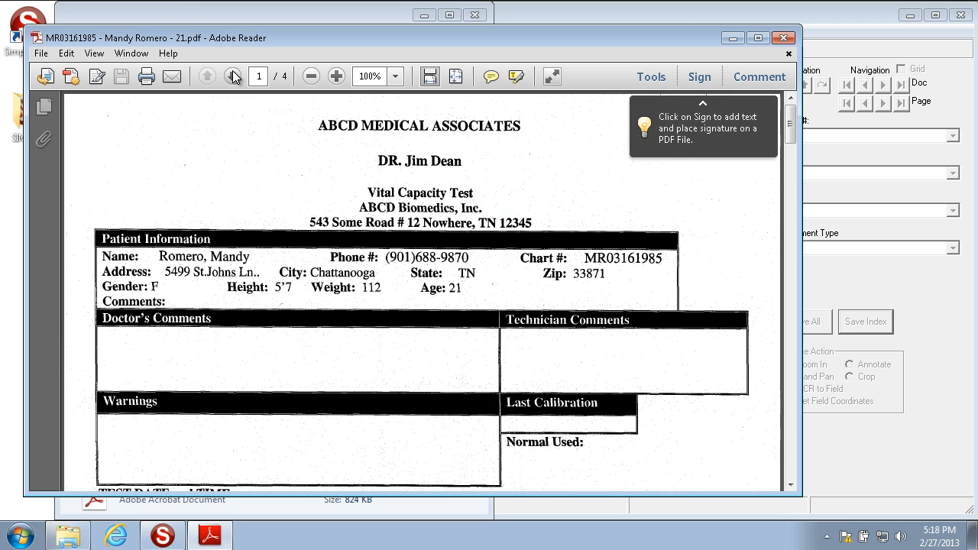
- Page through the open PDF to its last page, then close it, reopen it from the subfolder and close it again
click(233, 76)
click(233, 77)
click(233, 76)
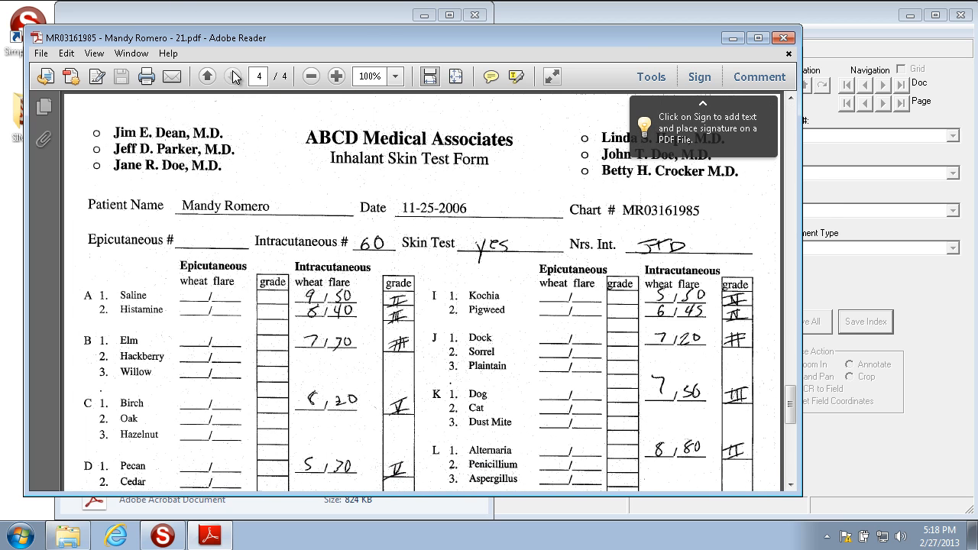
click(785, 38)
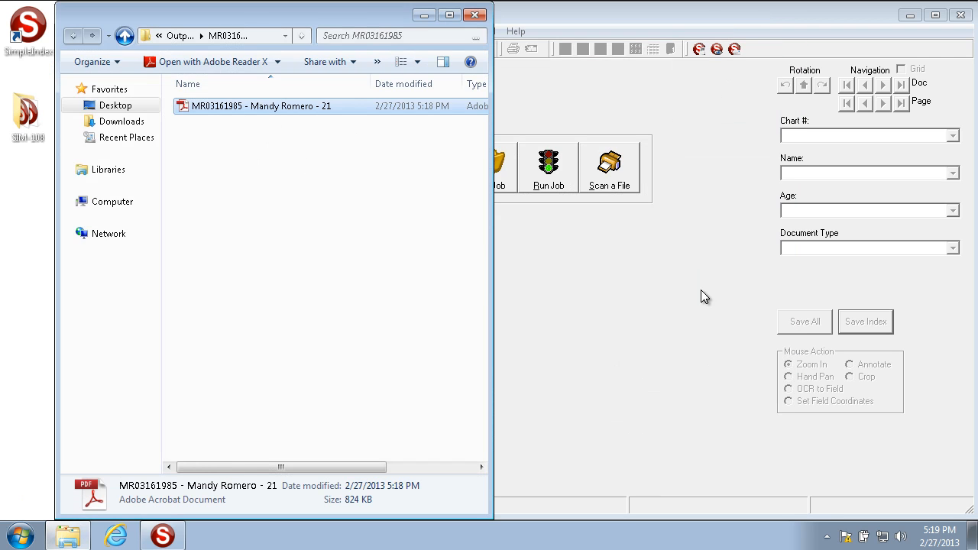
double_click(336, 105)
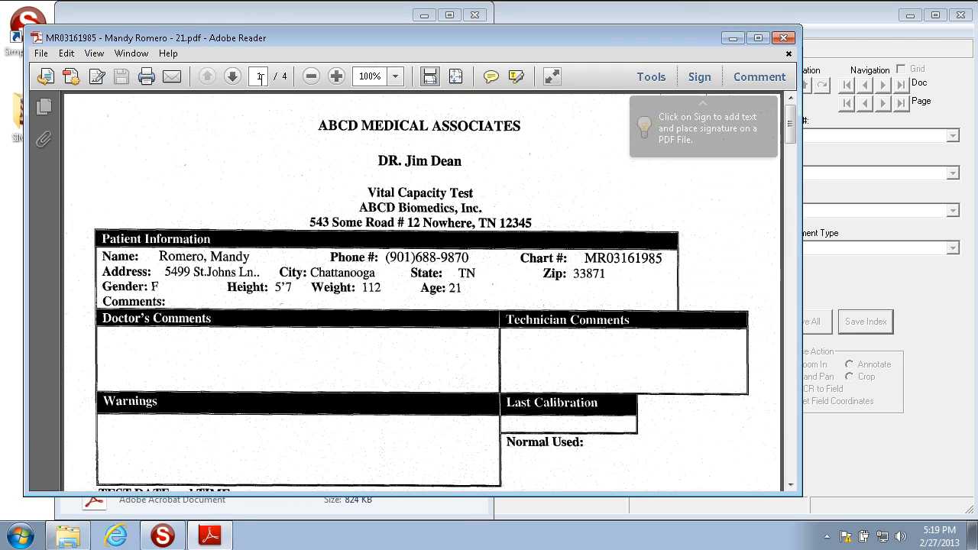
click(785, 38)
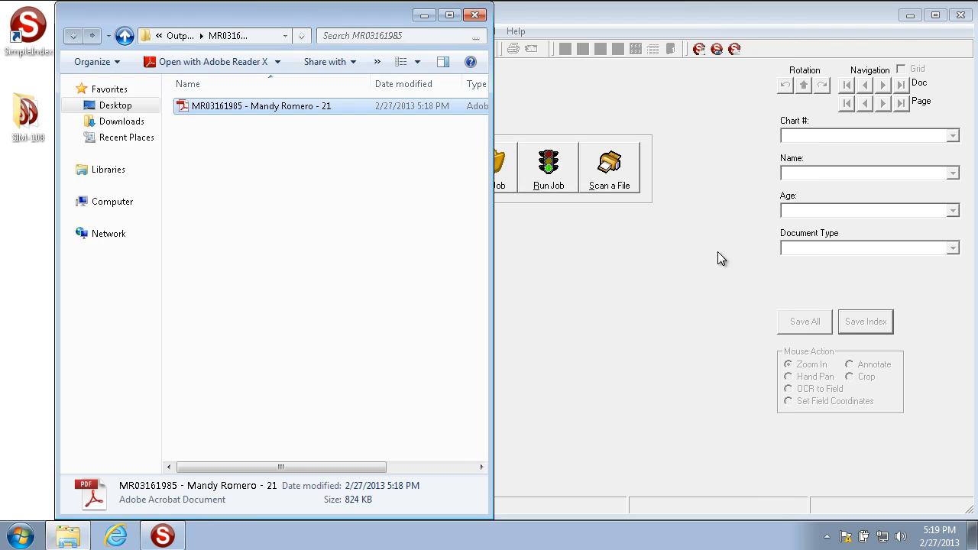
- Run the job a second time, save the index values for all files and release the completed batch
click(717, 252)
click(535, 154)
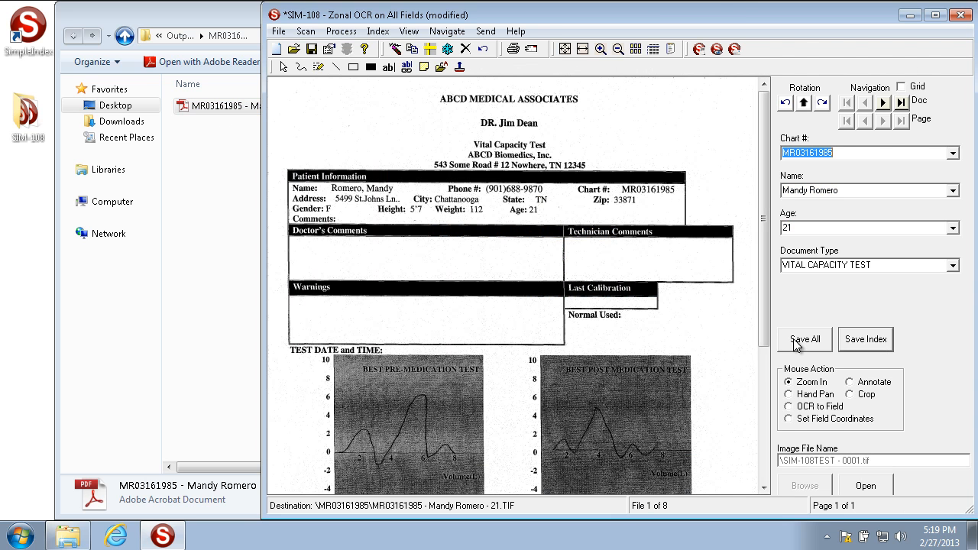
click(796, 345)
click(511, 314)
click(477, 315)
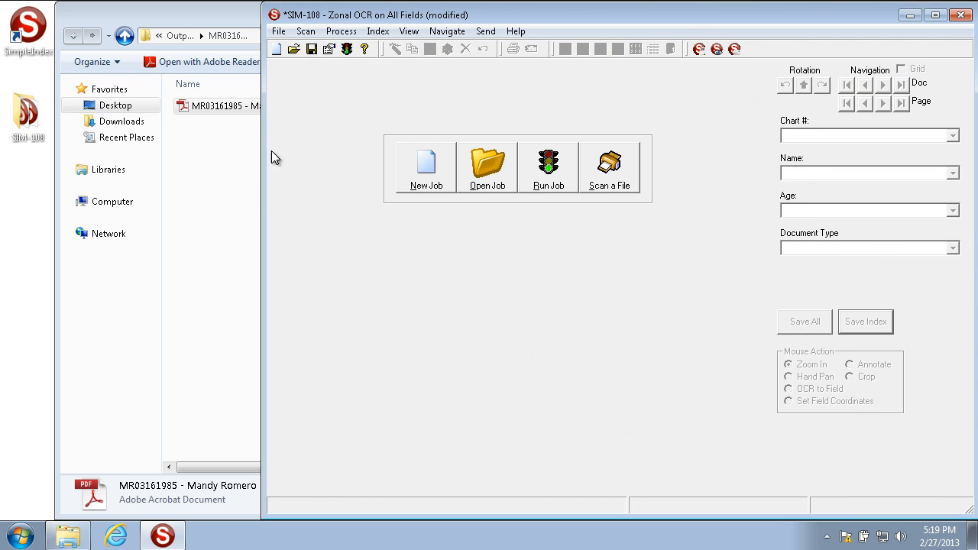
- Reopen the PDF in the chart number subfolder, examine its appended pages through to the last one and close it
double_click(210, 105)
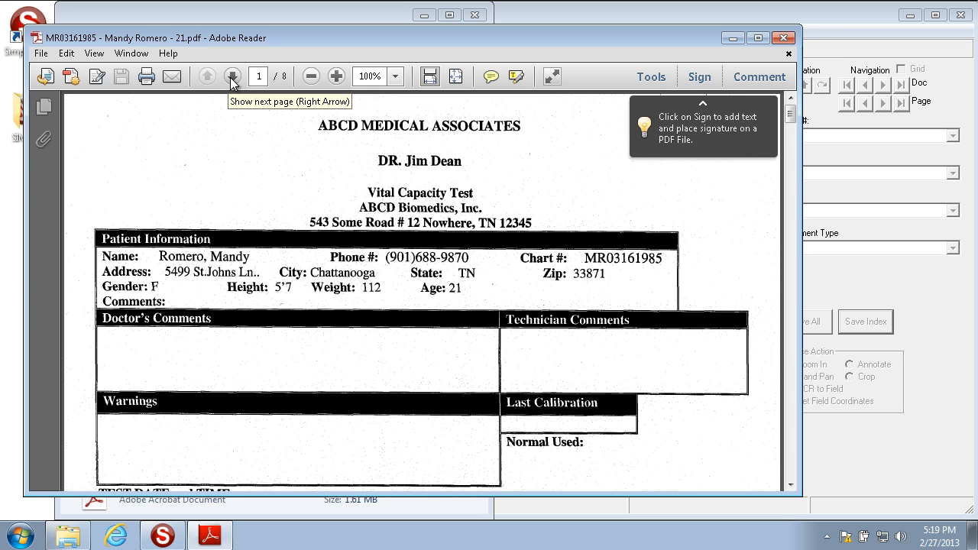
click(232, 77)
click(232, 77)
click(233, 78)
click(232, 77)
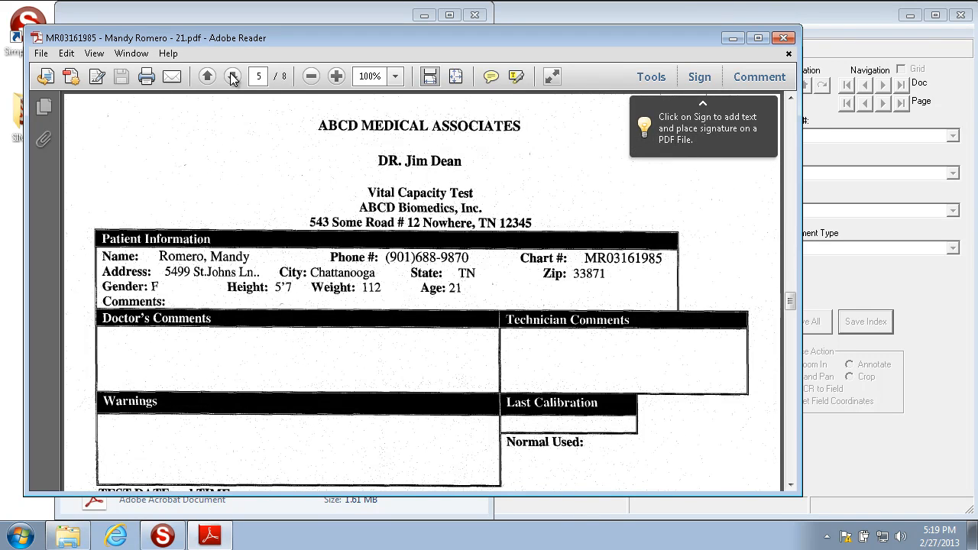
click(234, 78)
click(234, 78)
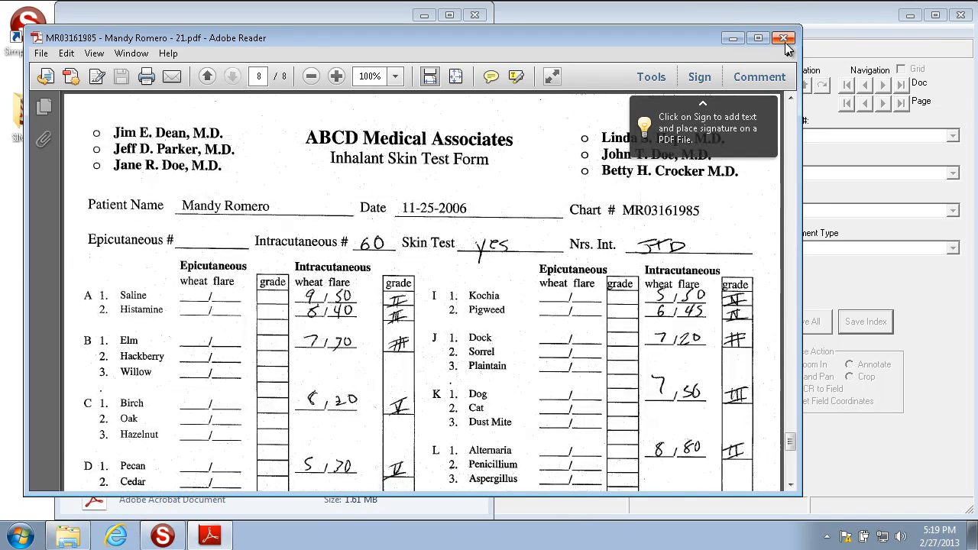
click(784, 38)
- In the batch output options, try Replace Existing Files and then set existing files to Numbered 1-Page Files
click(676, 245)
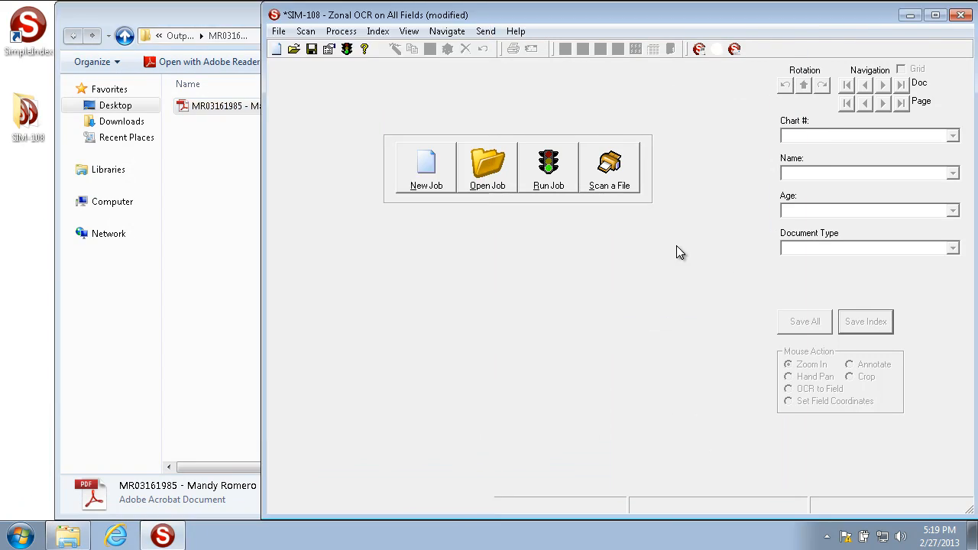
click(330, 50)
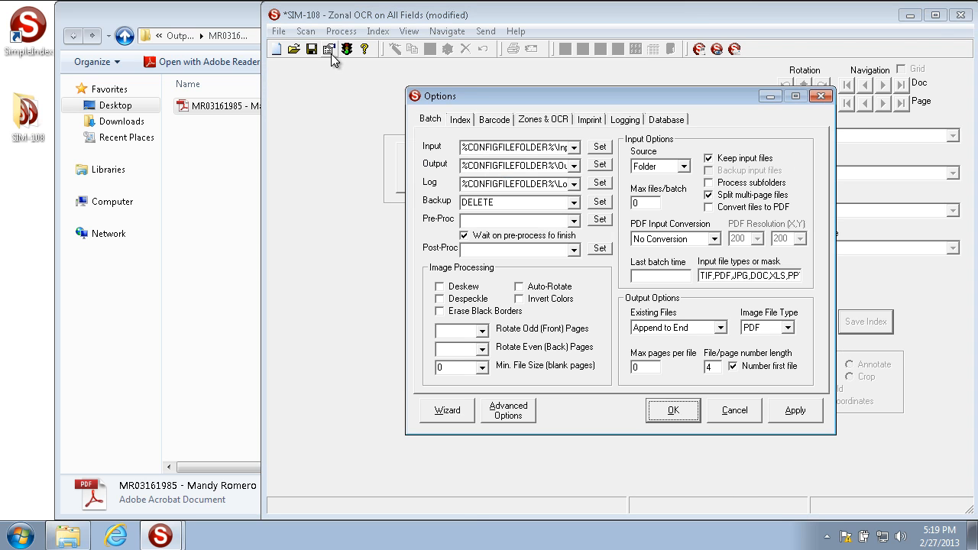
click(716, 327)
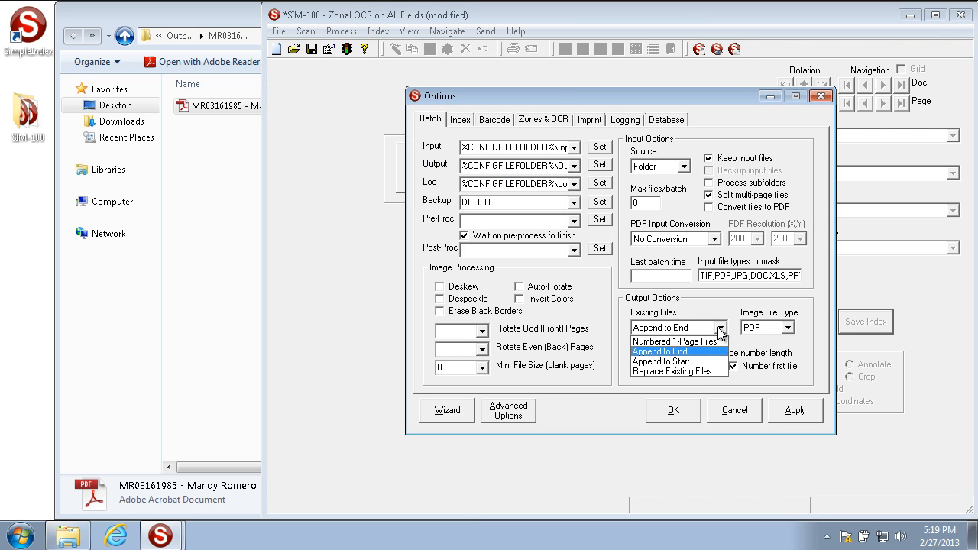
click(673, 371)
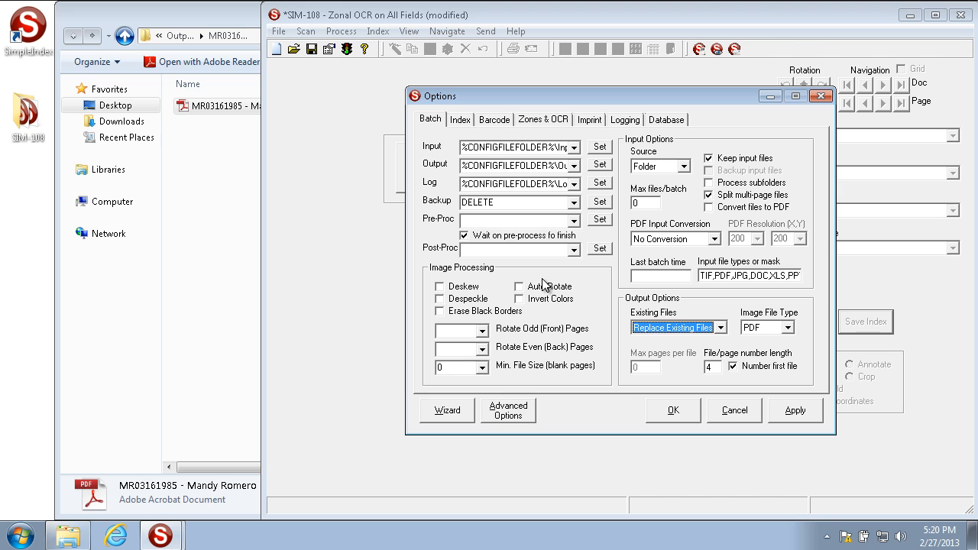
click(670, 328)
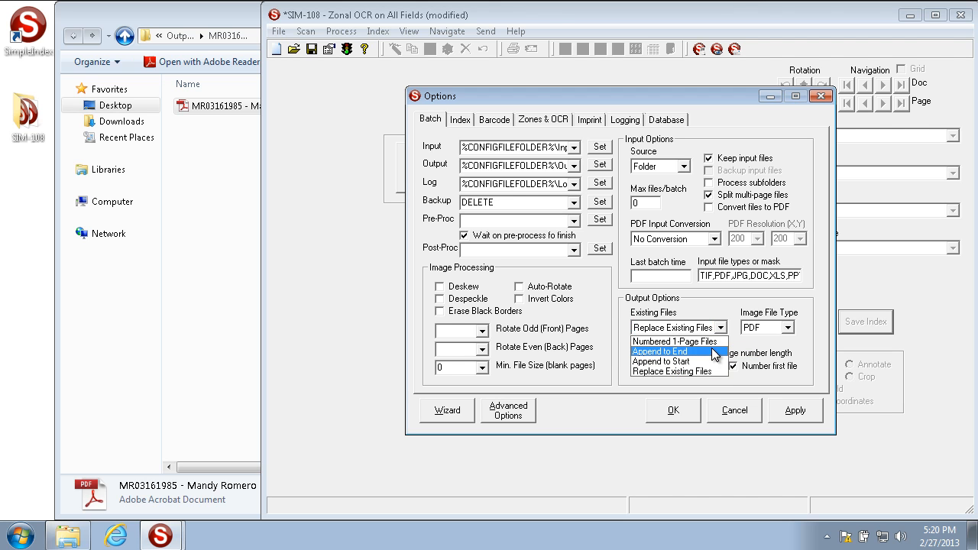
click(710, 342)
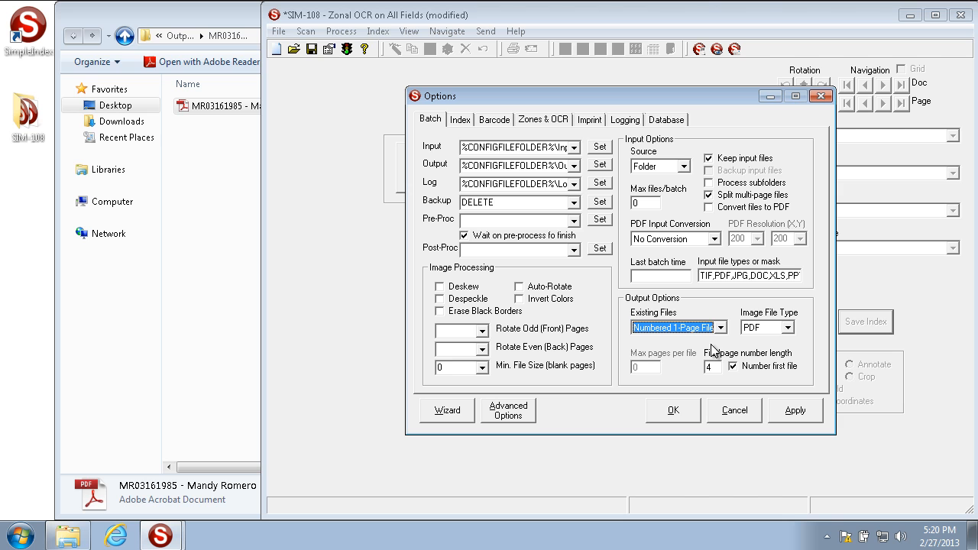
- Delete all chart number subfolders from the Output folder
click(132, 40)
key(ctrl+a)
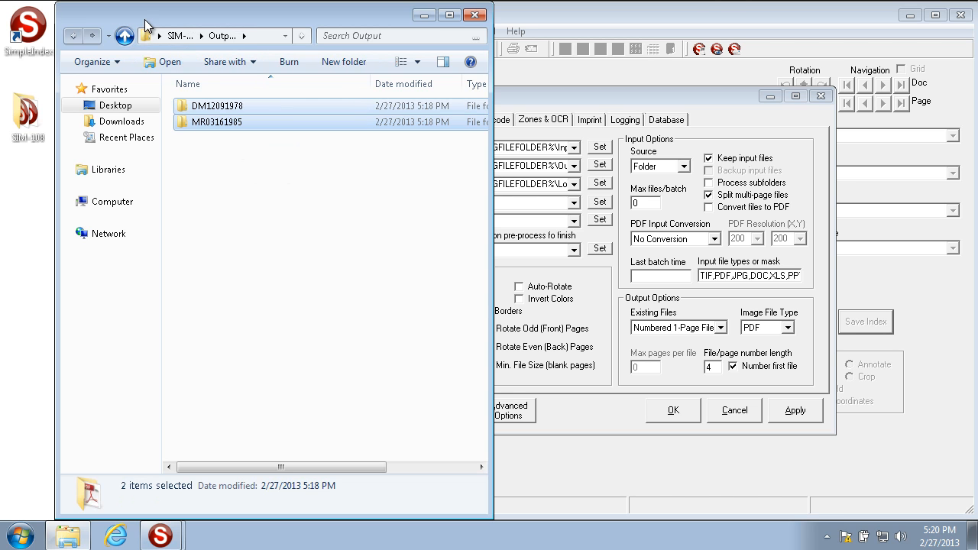
key(Delete)
key(Return)
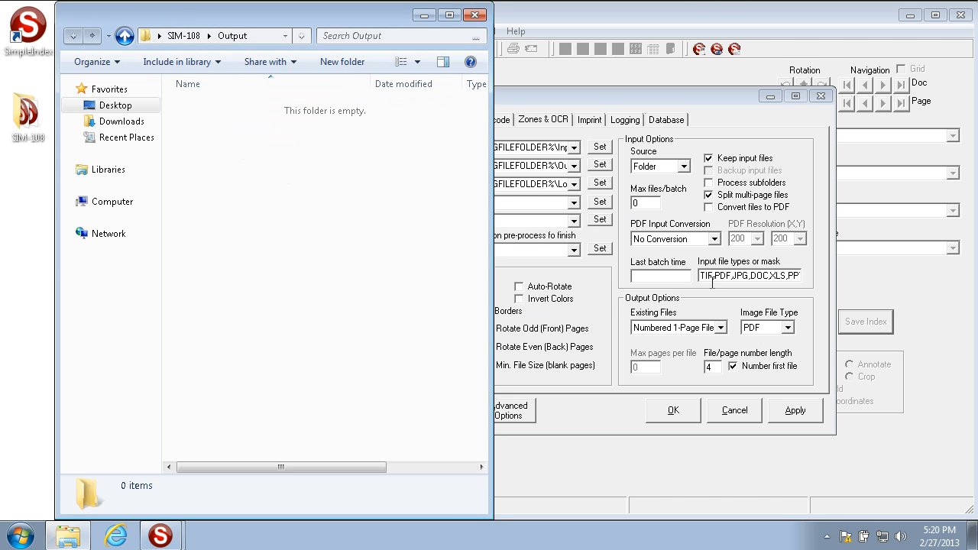
- Keep the file/page number length at 4 digits and apply the job options
click(740, 346)
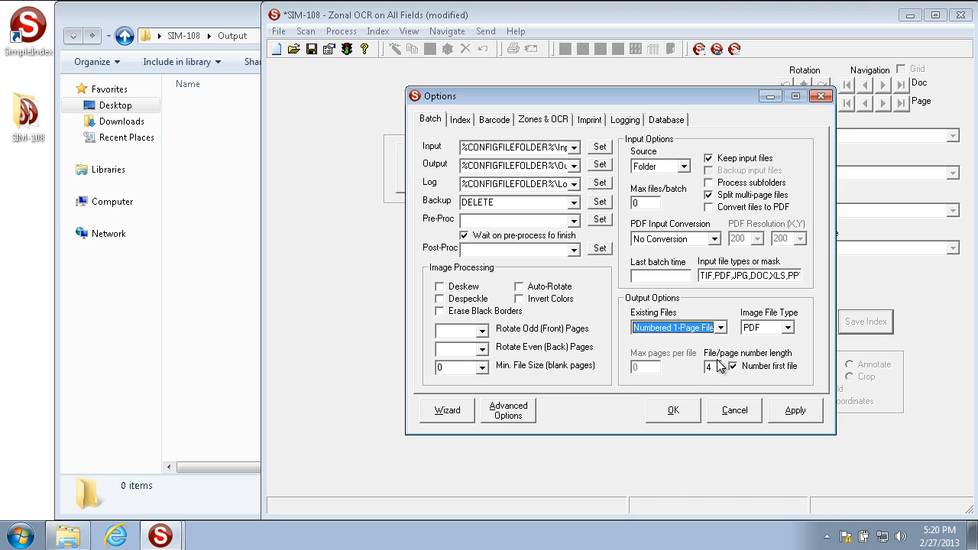
click(715, 367)
text(4)
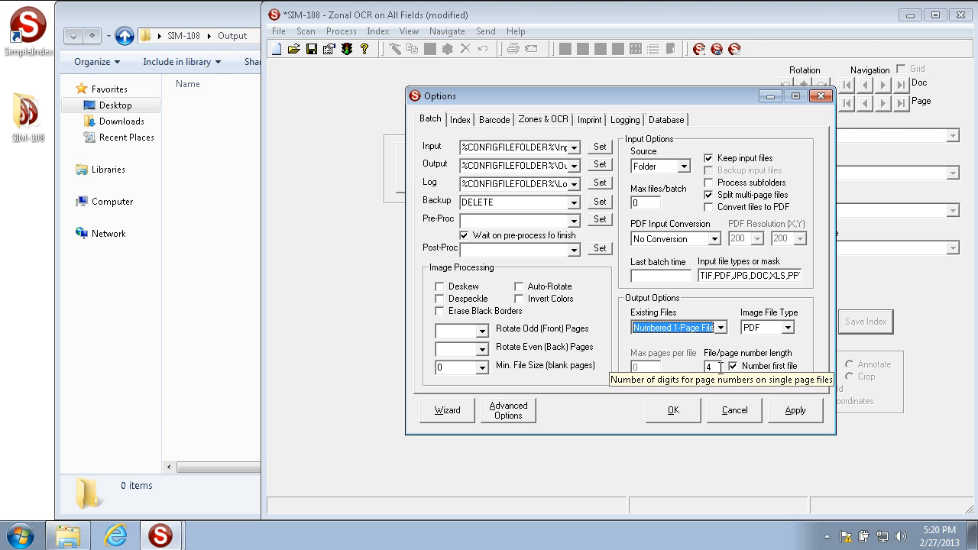
click(796, 410)
click(735, 411)
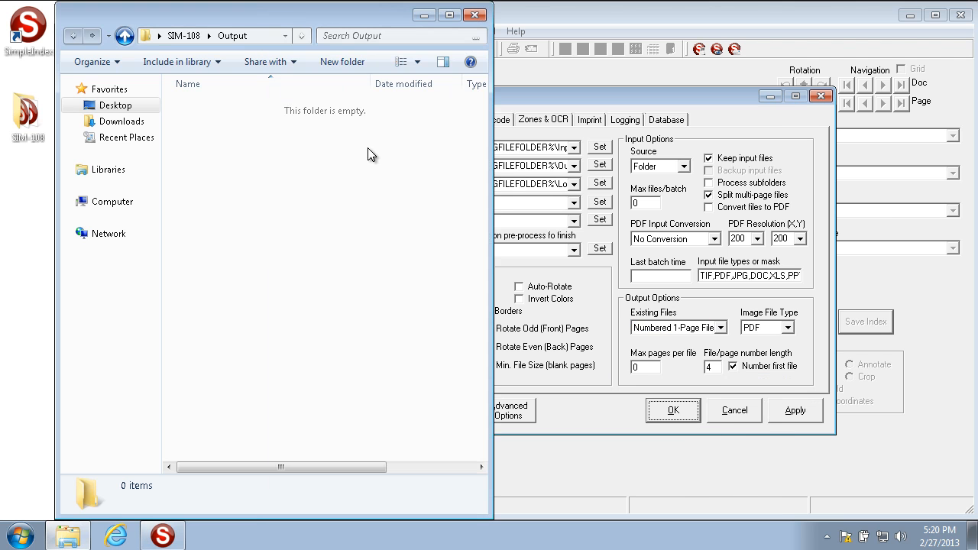
- Save the job configuration under its existing name, SIM-108 - Zonal OCR on All Fields
click(547, 96)
click(313, 49)
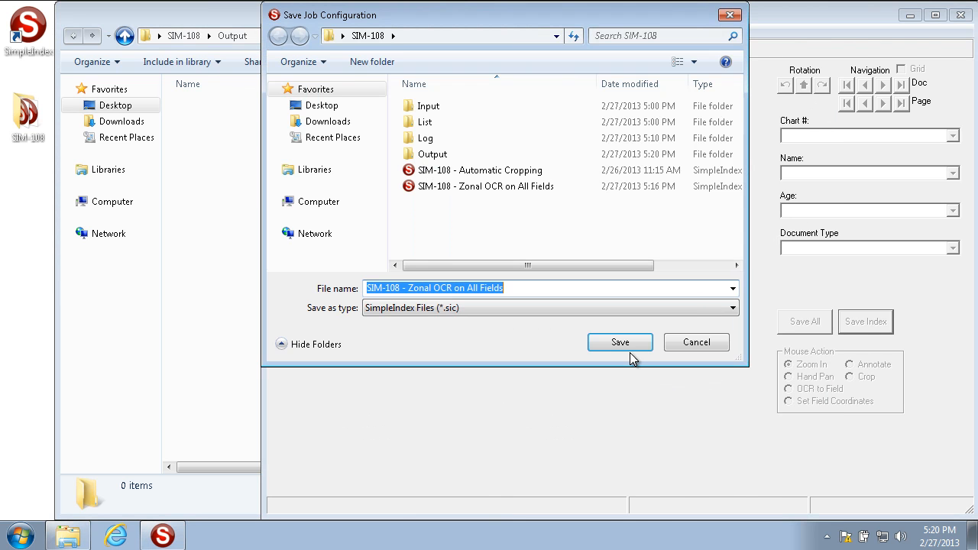
click(623, 344)
- Run the job with numbered single-page output, save all index values and release the batch for export
click(545, 183)
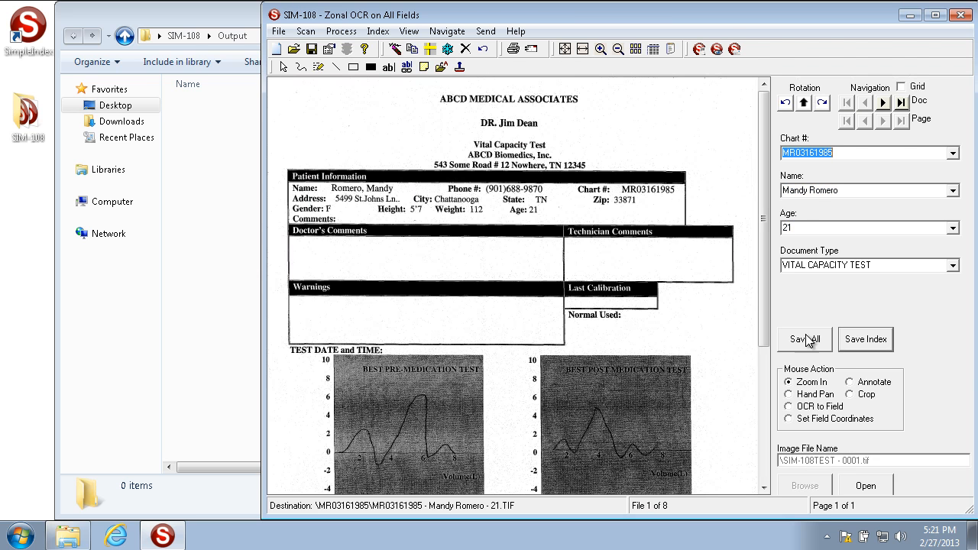
click(806, 327)
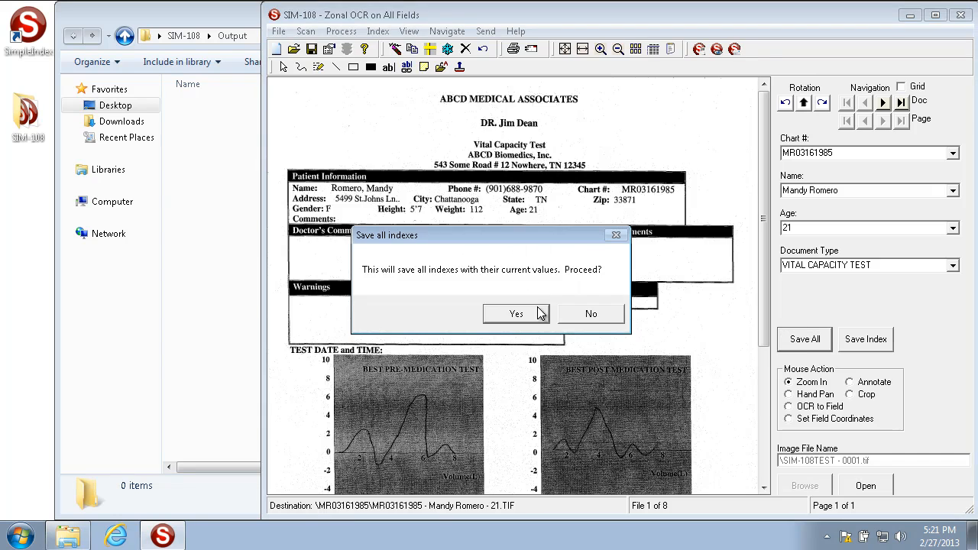
click(513, 314)
click(513, 321)
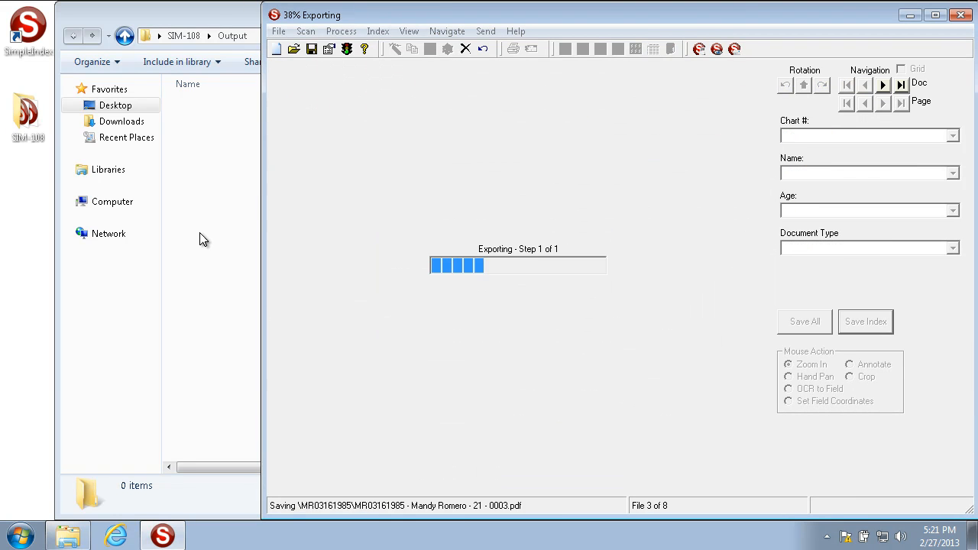
- Open the second chart number subfolder of Output, view the PDF numbered 0001 and close it
click(221, 139)
double_click(223, 126)
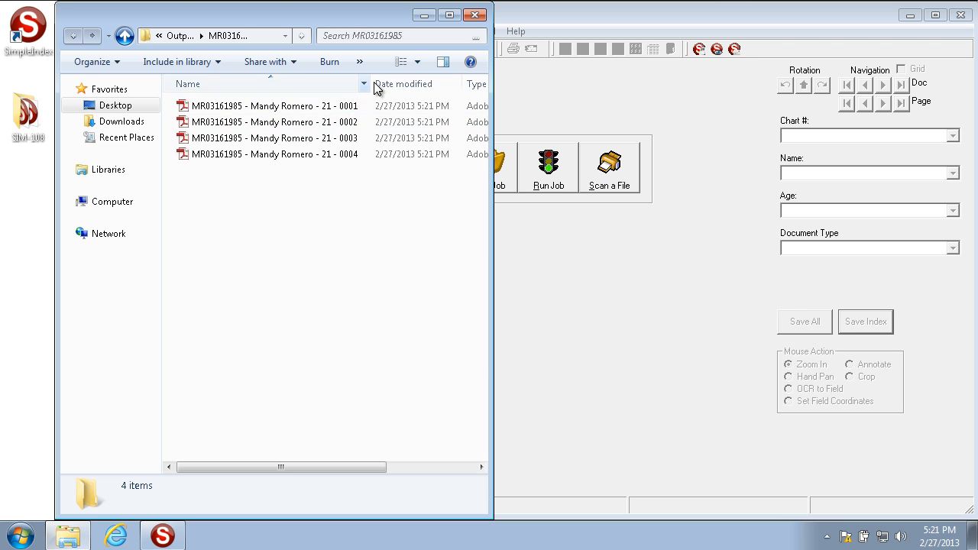
double_click(342, 109)
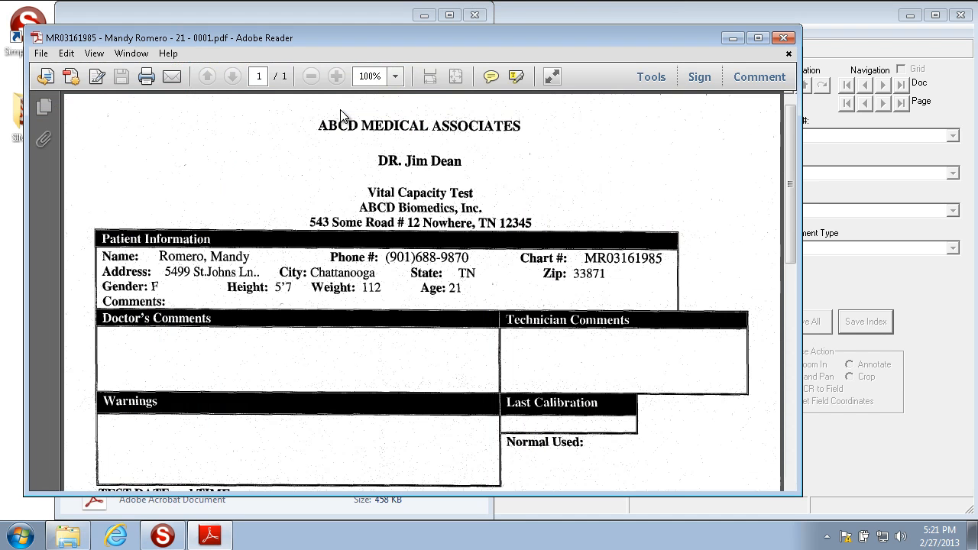
click(784, 38)
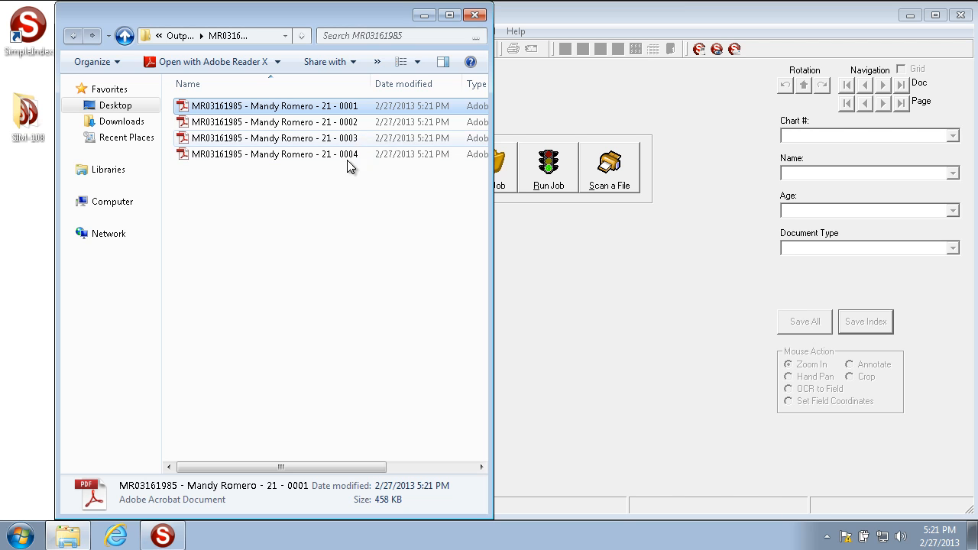
- Return to the Output folder and delete both chart number subfolders
click(126, 35)
key(ctrl+a)
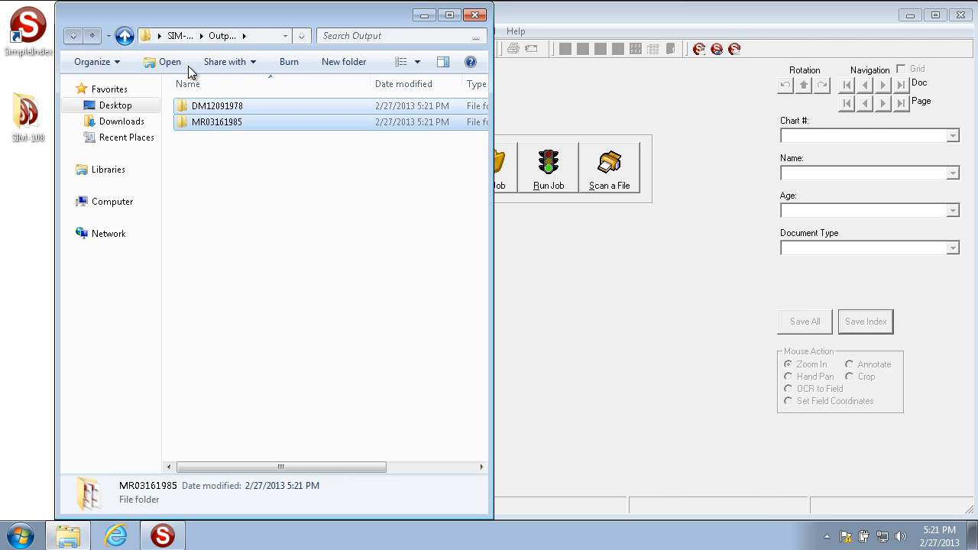
key(Delete)
key(Return)
- Open the job options and switch Number first file off and back on
click(576, 240)
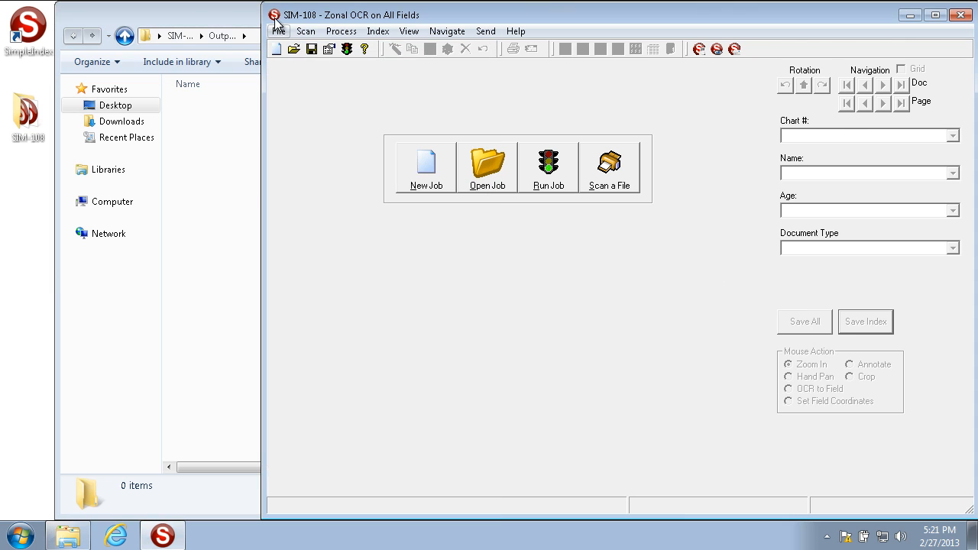
click(329, 49)
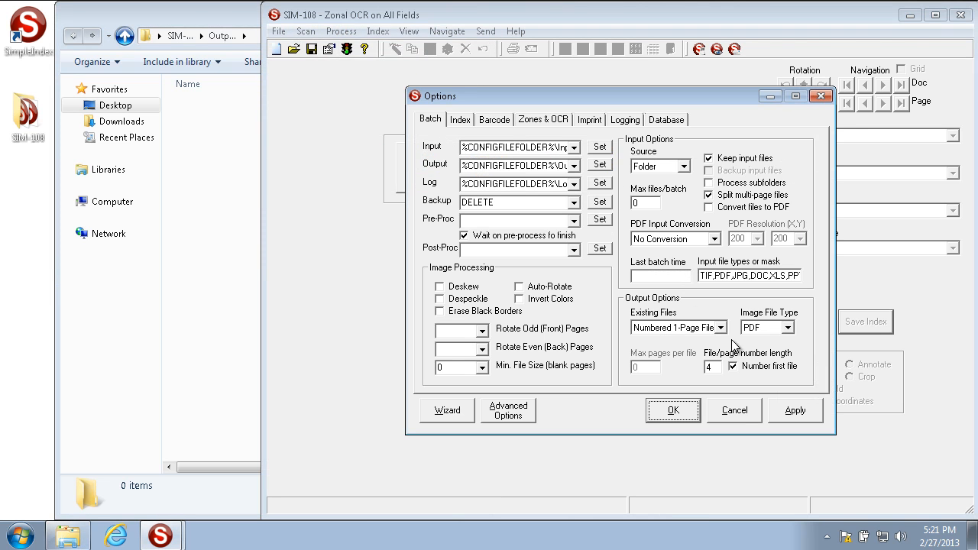
click(768, 367)
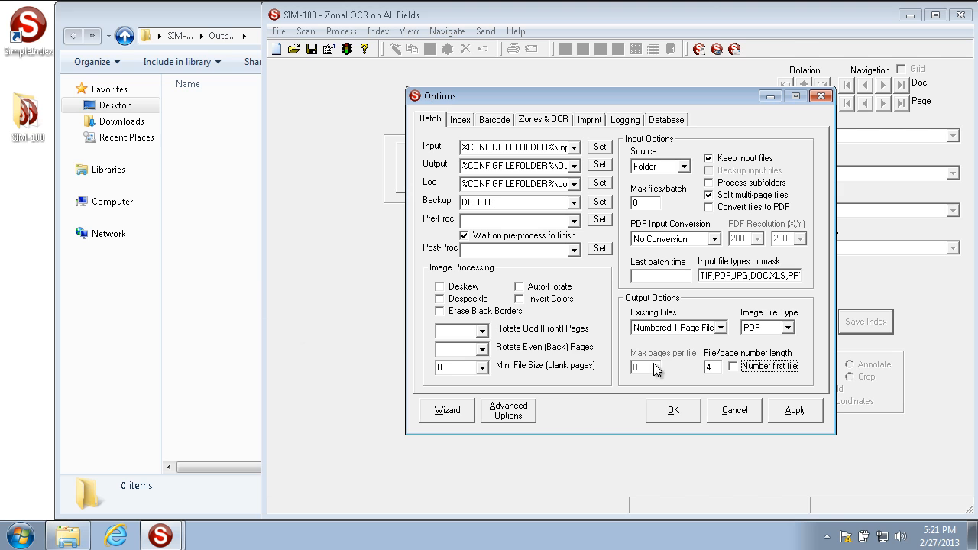
click(733, 367)
- Set existing files to Append to End and limit the maximum pages per file to 2
click(691, 329)
click(685, 353)
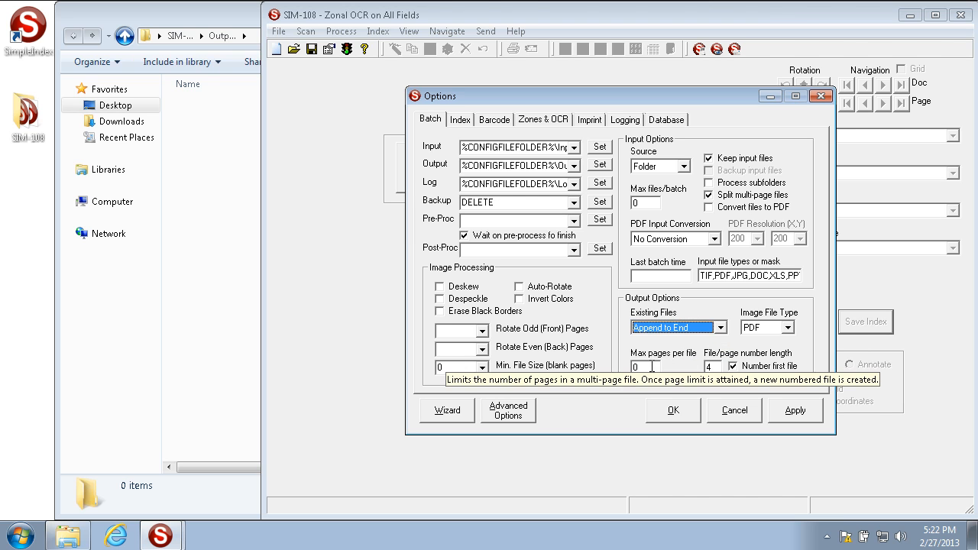
double_click(651, 367)
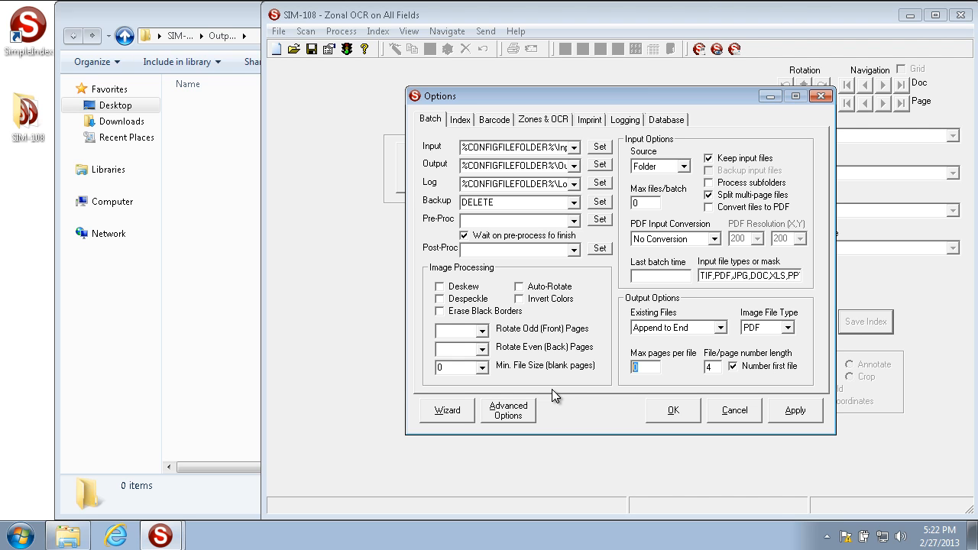
text(2)
- Raise the maximum number of index fields to 5
click(463, 123)
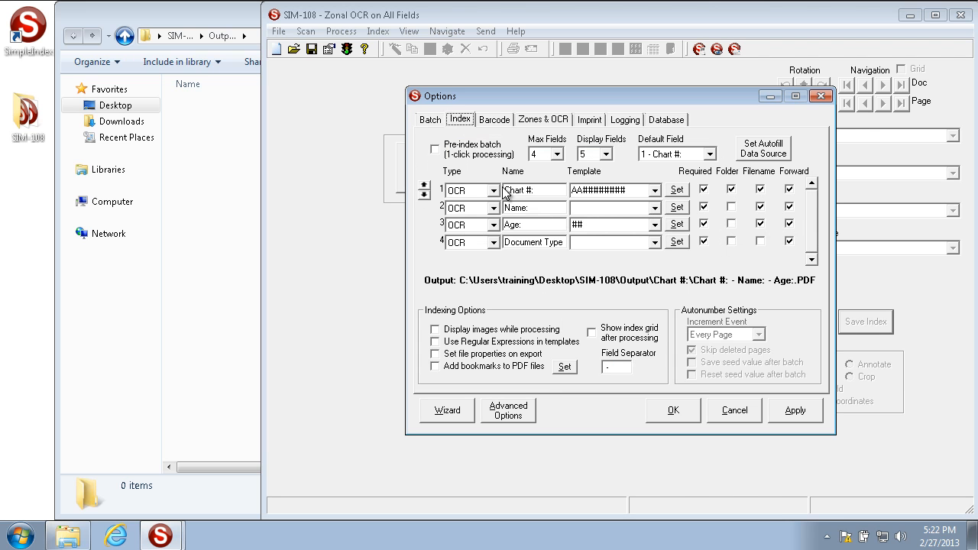
click(556, 156)
click(545, 178)
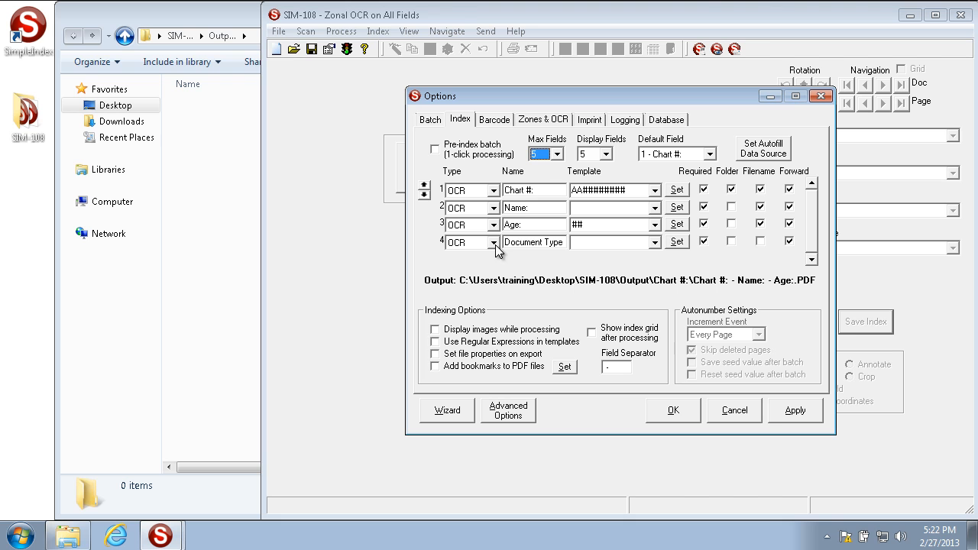
- Set the fifth index field's type to Autonumber with template 00001 and look through the available increment events
click(792, 410)
click(493, 260)
scroll(467, 306, up, 2)
click(474, 284)
click(575, 259)
text(00001)
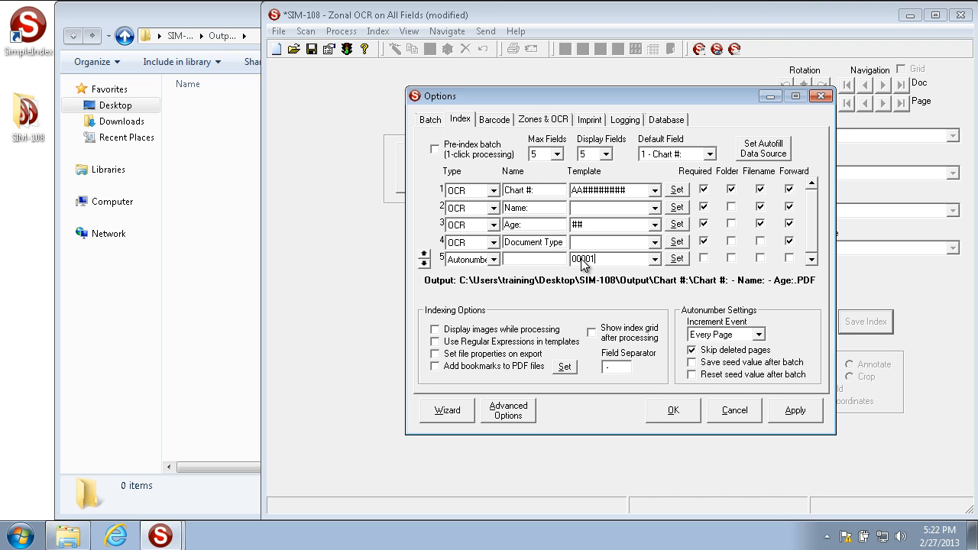
click(713, 335)
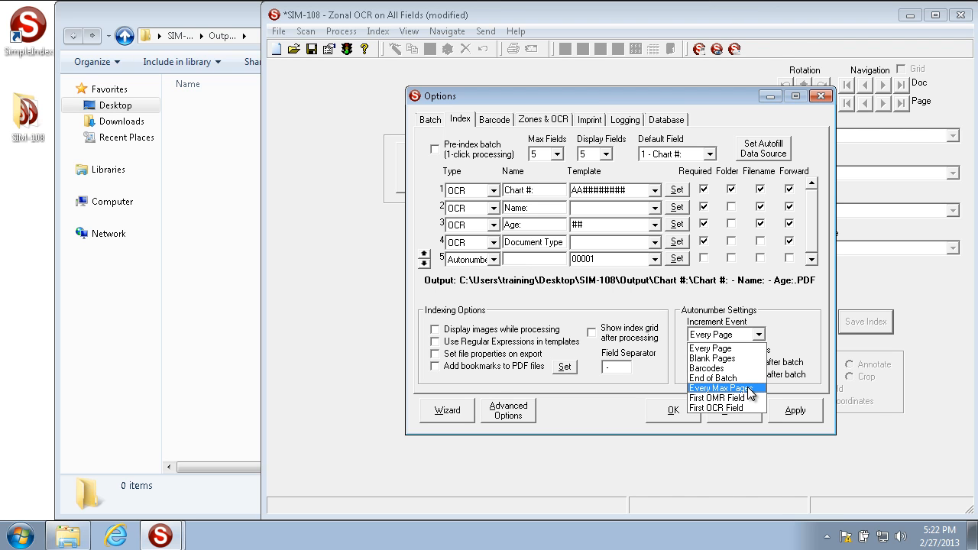
key(Escape)
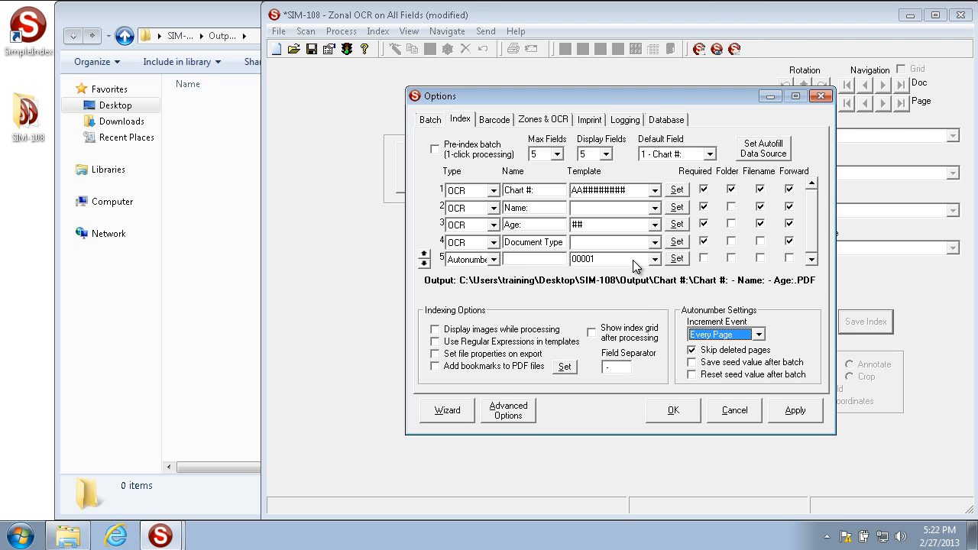
- Set the fifth index field's type back to Unused and clear its template
click(480, 260)
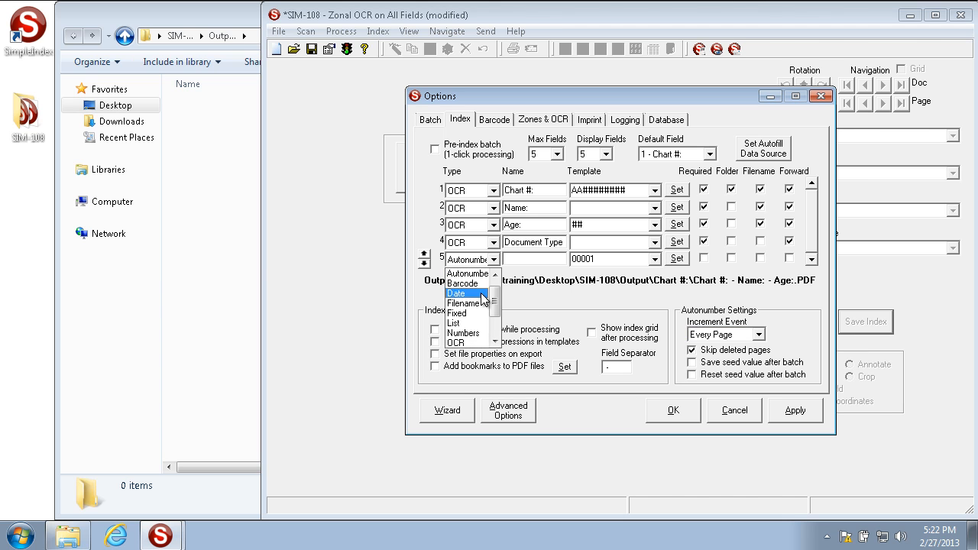
scroll(483, 300, down, 1)
click(468, 344)
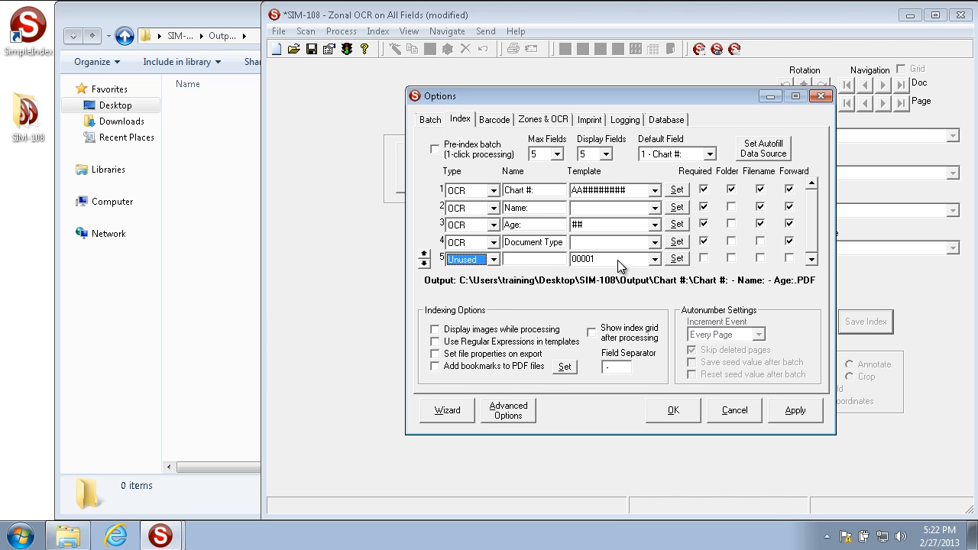
key(BackSpace)
- Reduce the maximum number of index fields to 4, then apply and close the job options
click(588, 154)
click(549, 154)
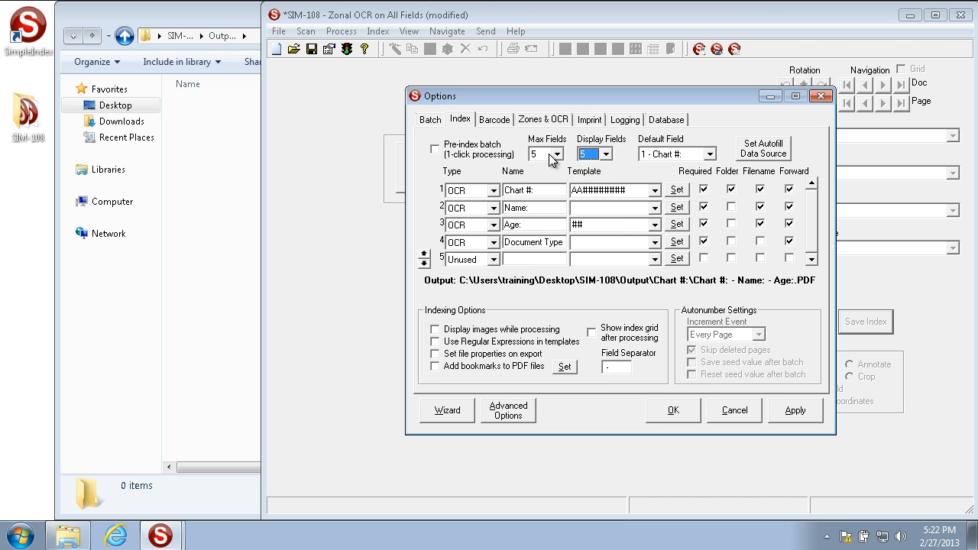
click(550, 154)
scroll(539, 173, up, 2)
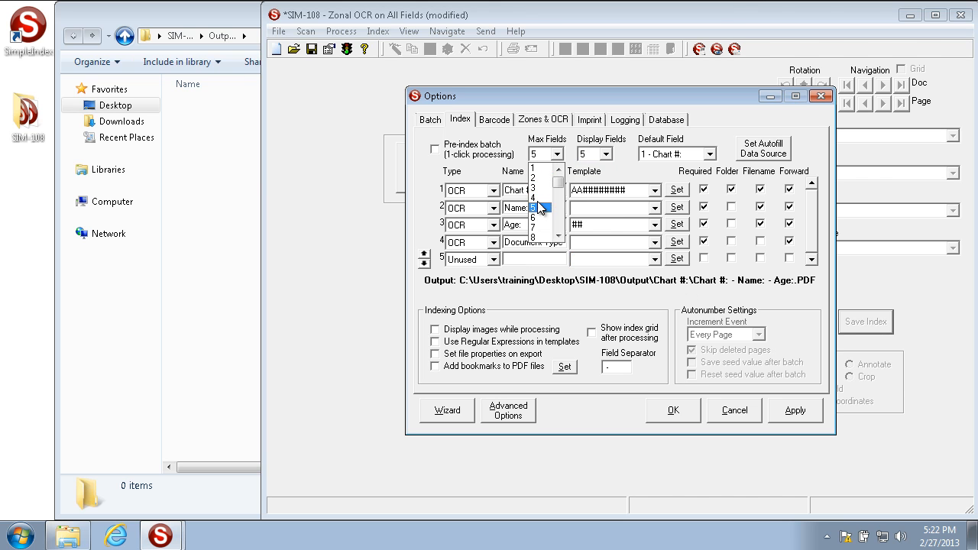
click(540, 199)
click(811, 416)
click(673, 415)
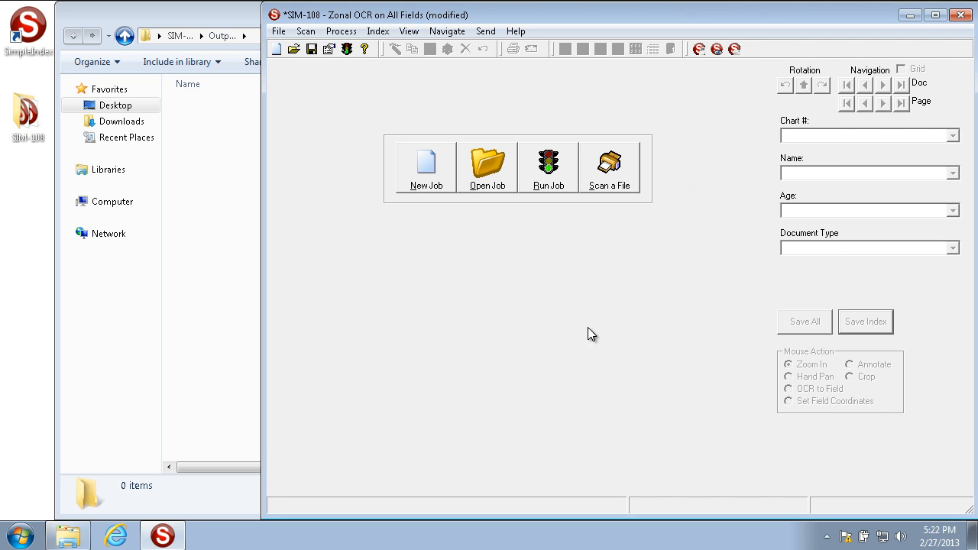
click(347, 48)
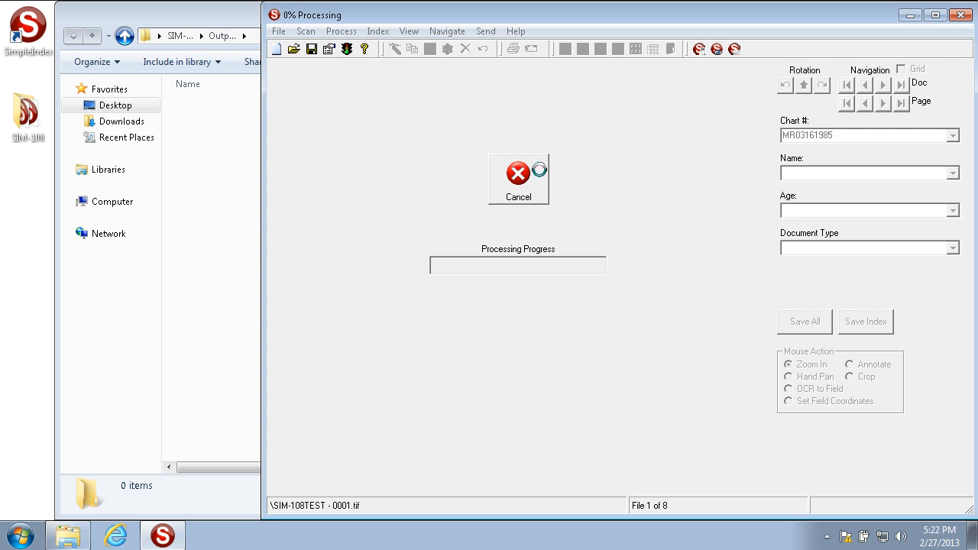
click(529, 187)
click(562, 318)
- Reopen the job options, set the maximum pages per file to 0 and keep PDF as the image file type
click(330, 49)
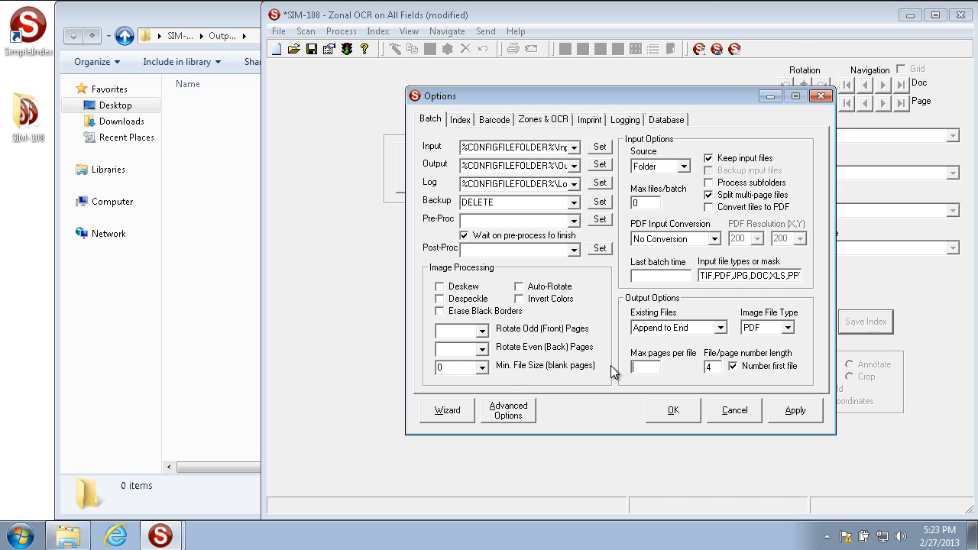
text(500)
key(BackSpace)
key(BackSpace)
key(BackSpace)
text(0)
click(786, 328)
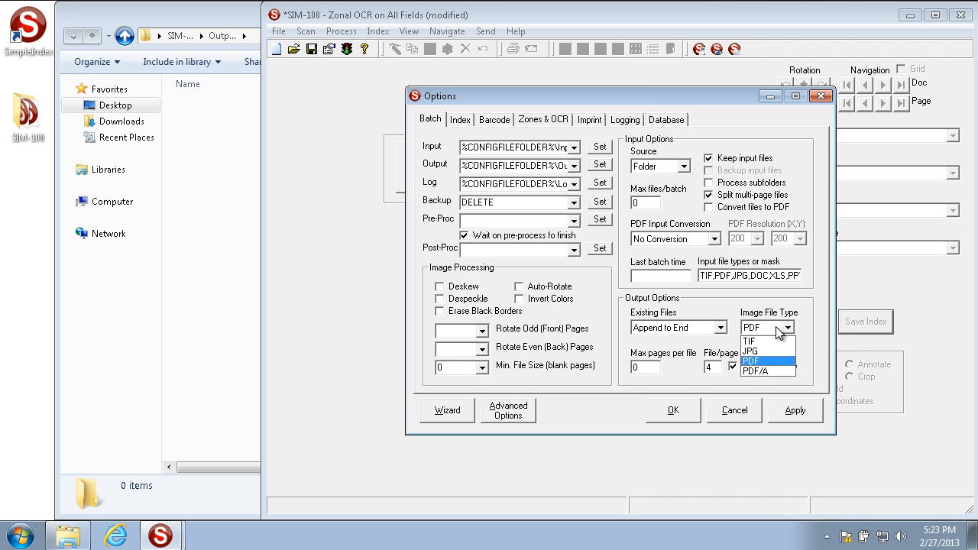
click(778, 331)
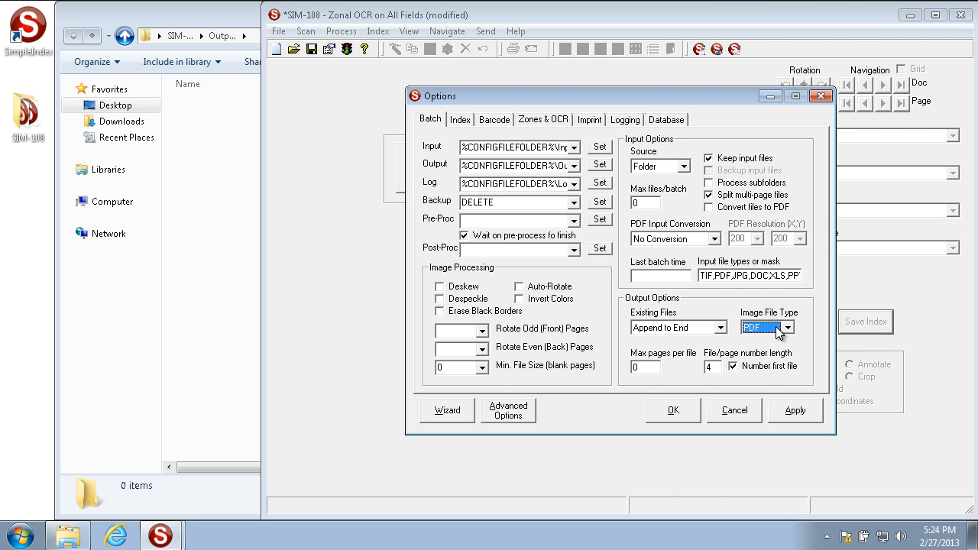
click(777, 329)
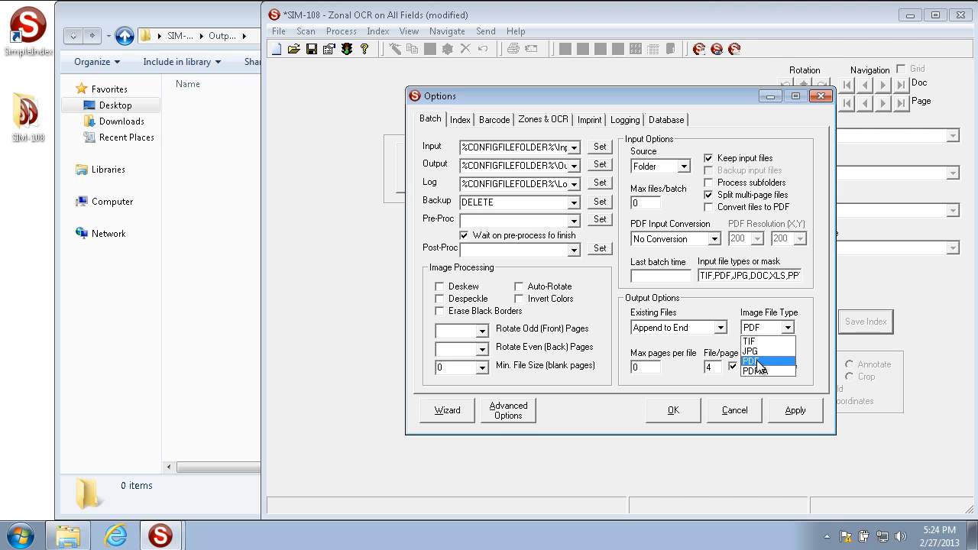
click(759, 362)
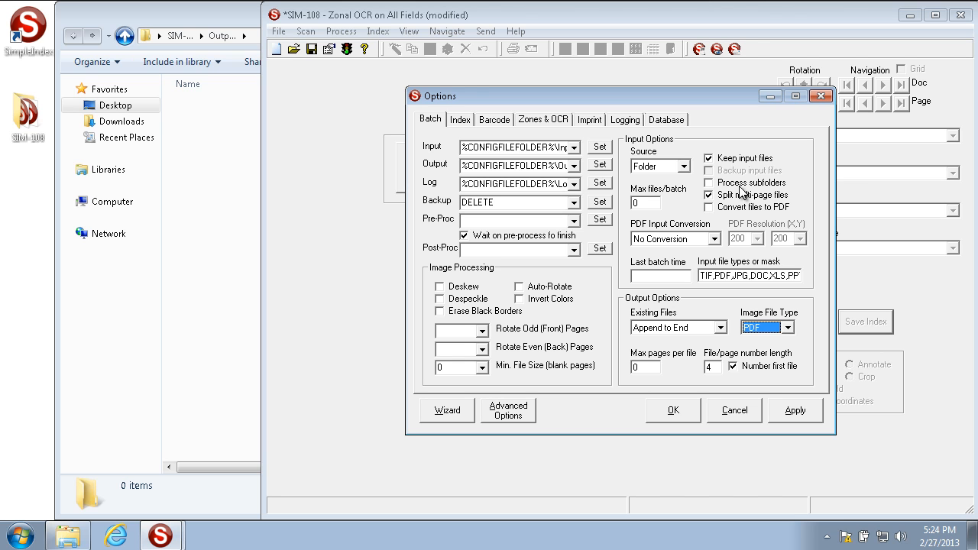
- Turn on Set file properties on export in the job's indexing options
click(463, 127)
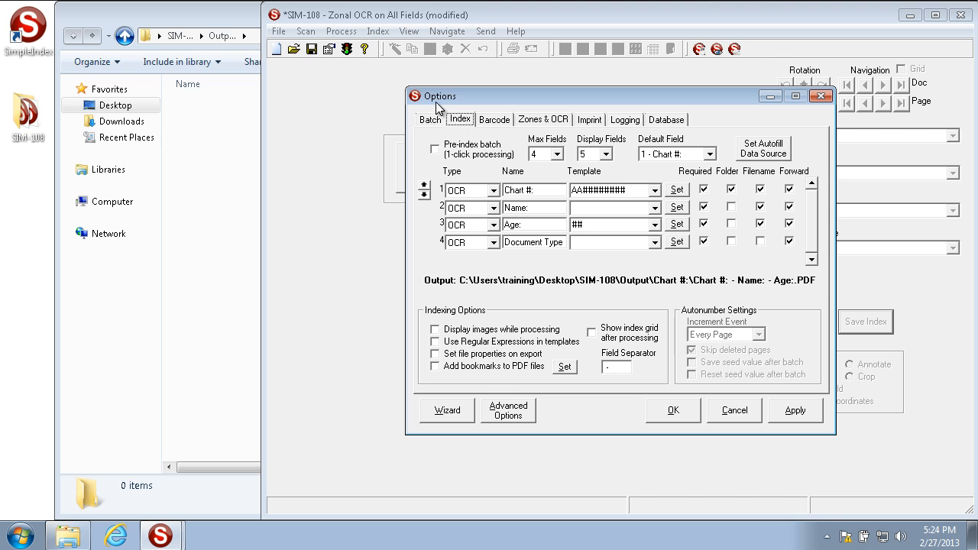
click(439, 357)
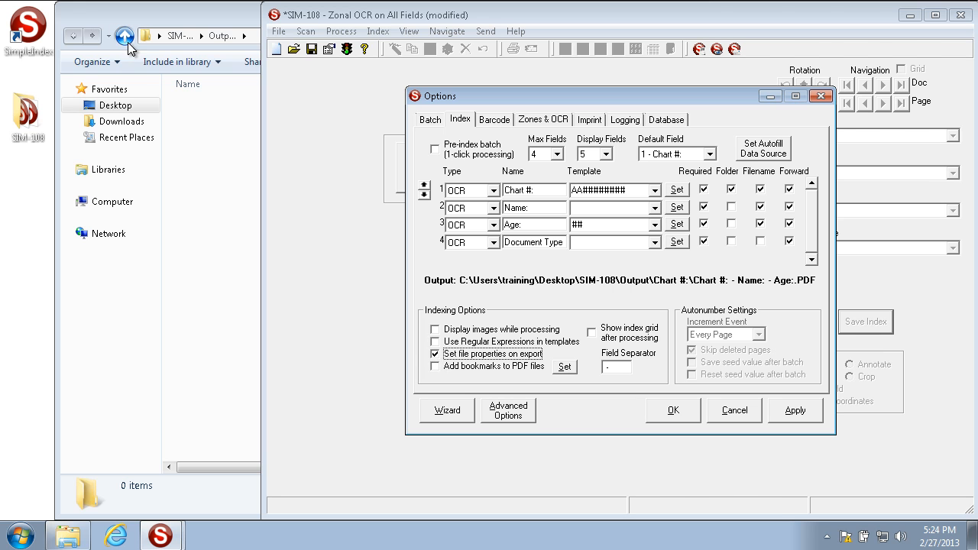
- Open Folder 1 inside the Input folder and examine the detailed file properties of SIM-108TEST
click(125, 36)
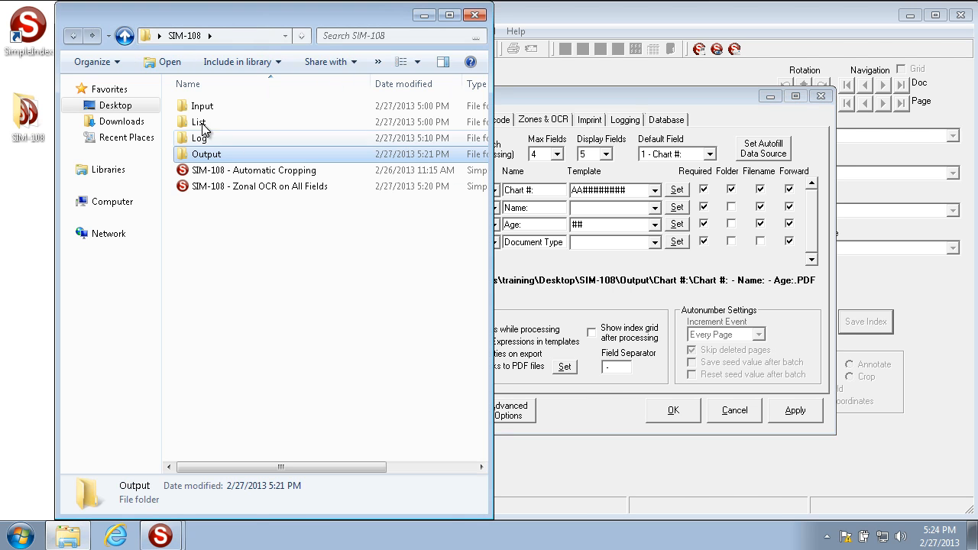
double_click(202, 107)
double_click(204, 107)
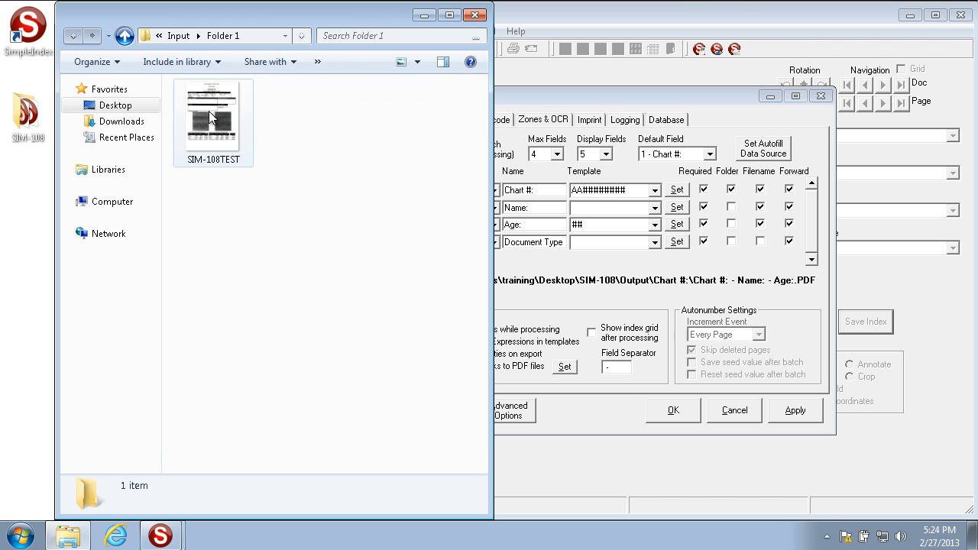
right_click(212, 122)
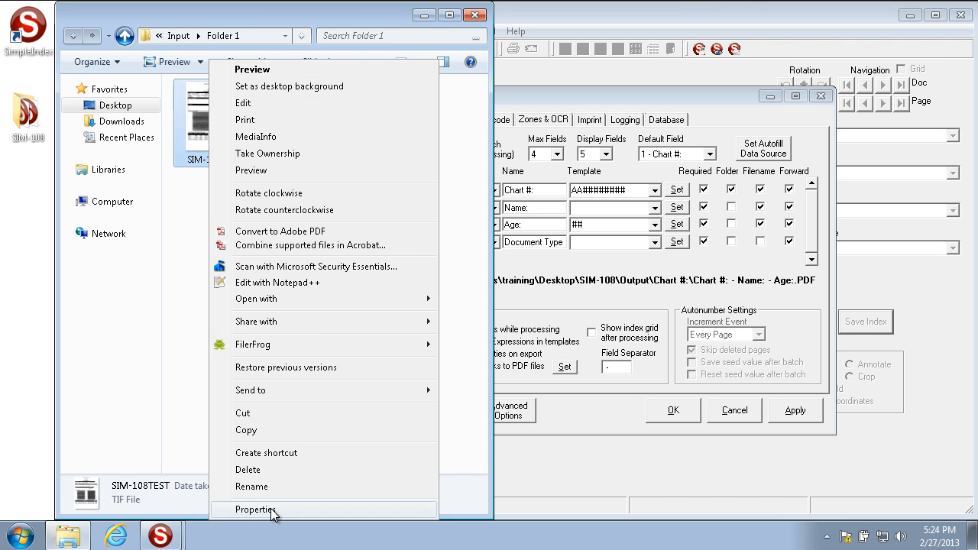
right_click(194, 116)
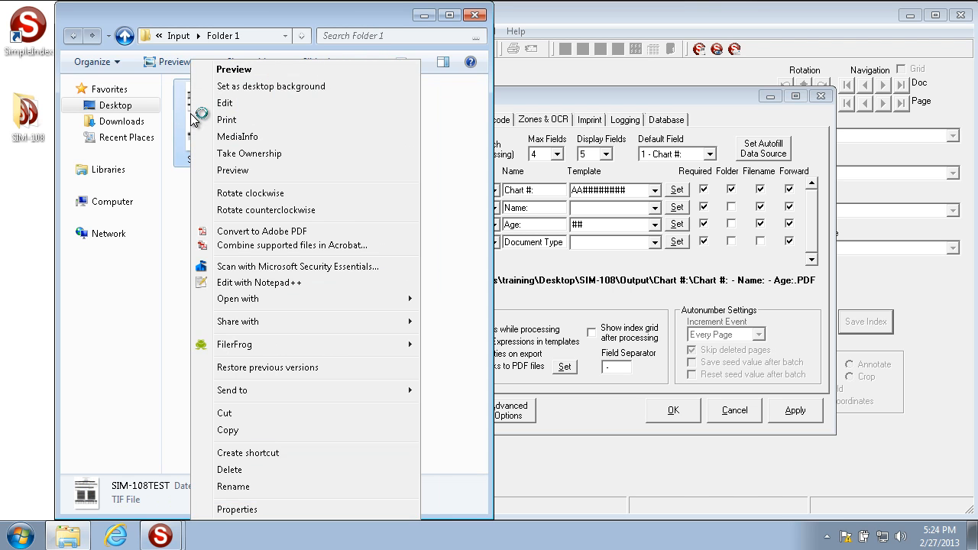
click(236, 509)
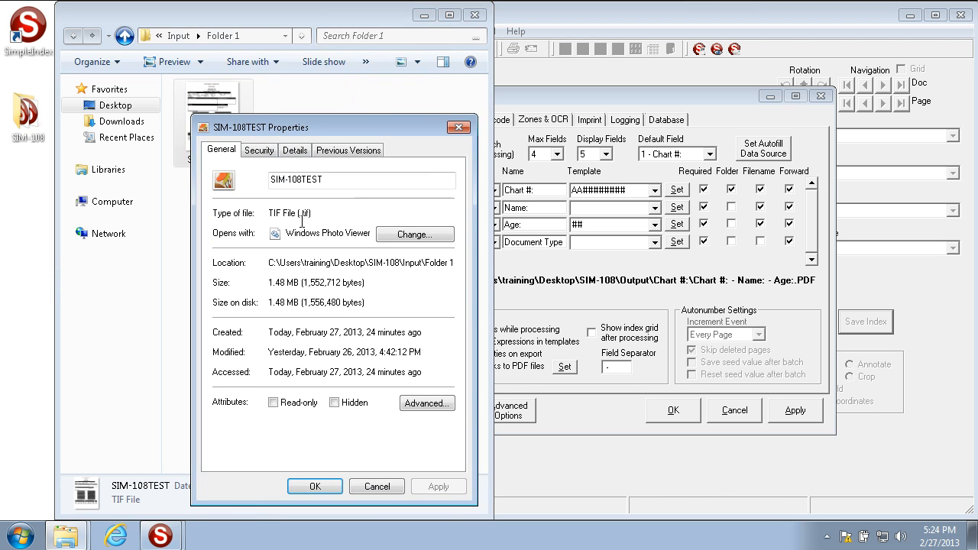
click(291, 152)
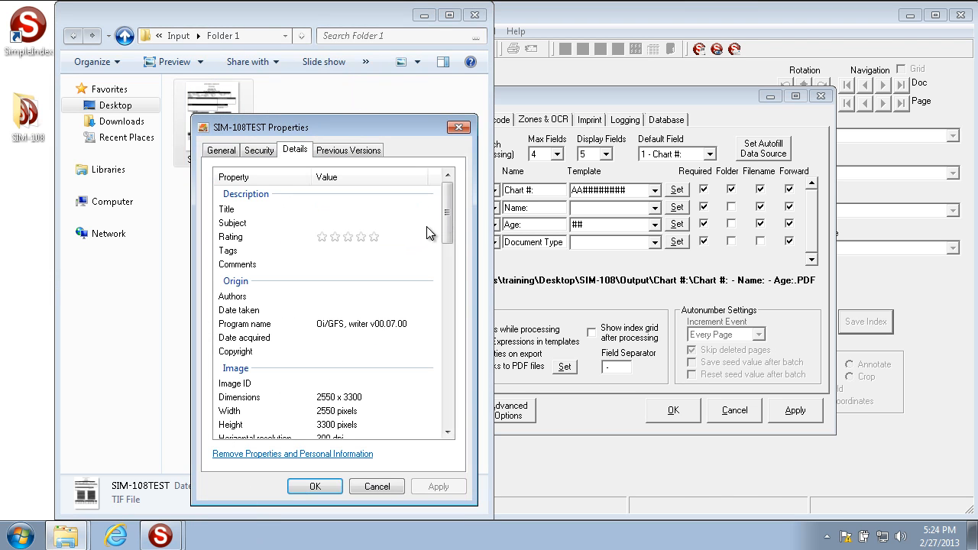
mouse_move(446, 209)
mouse_down()
mouse_move(440, 393)
mouse_move(466, 207)
mouse_up()
click(378, 487)
click(591, 295)
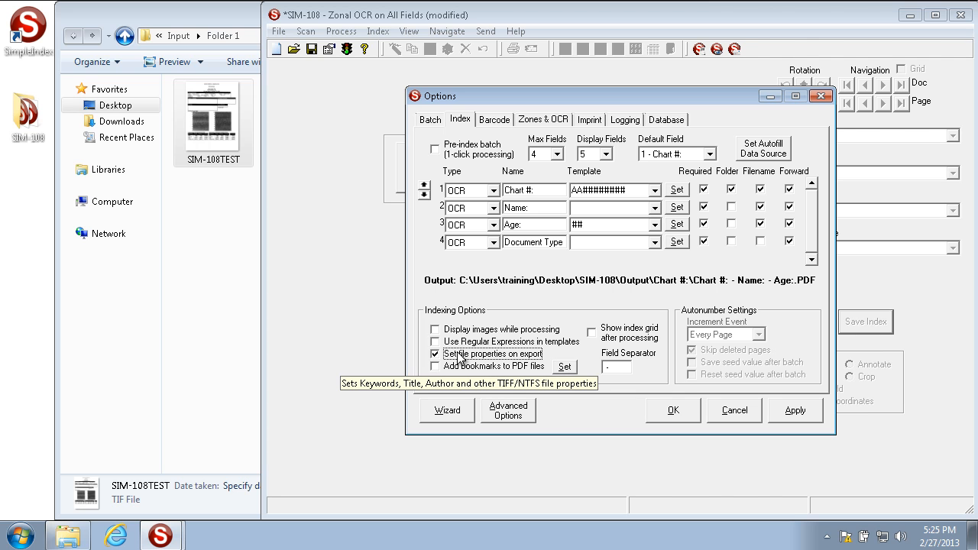
- Review the description and origin properties of SIM-108TEST again and return to the job options
right_click(203, 118)
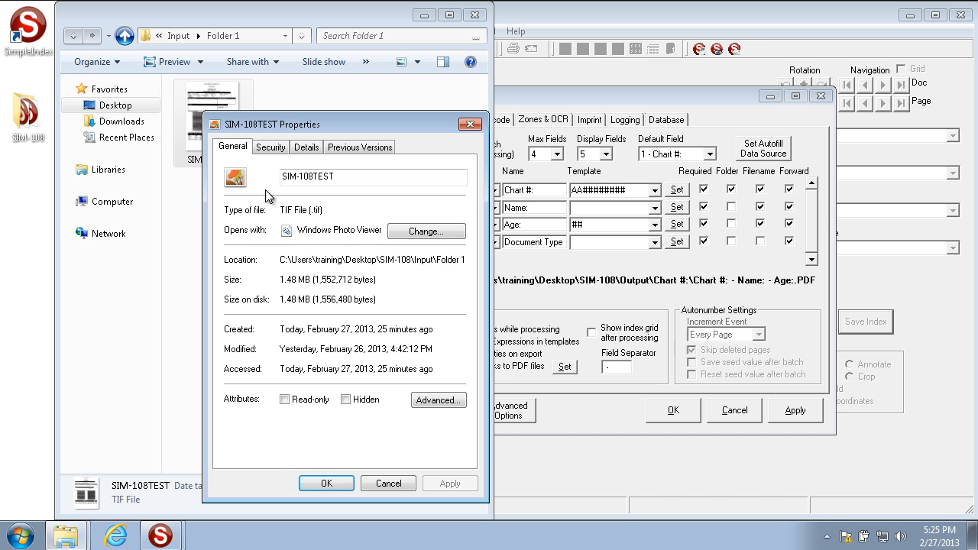
click(307, 147)
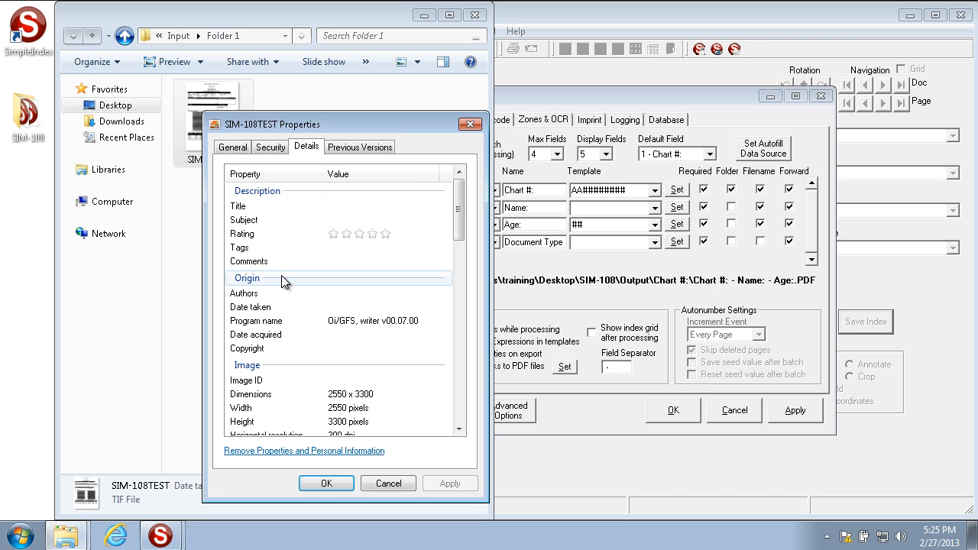
click(388, 484)
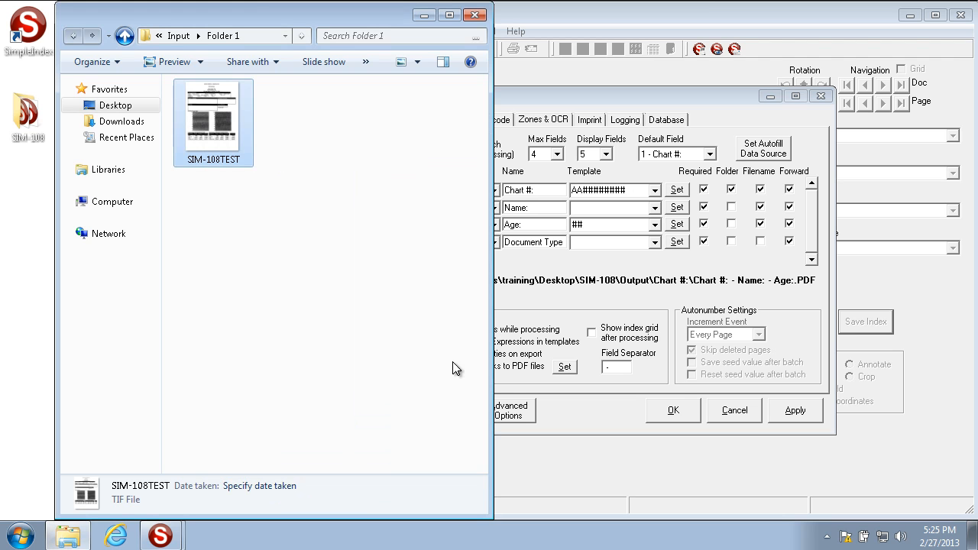
click(611, 295)
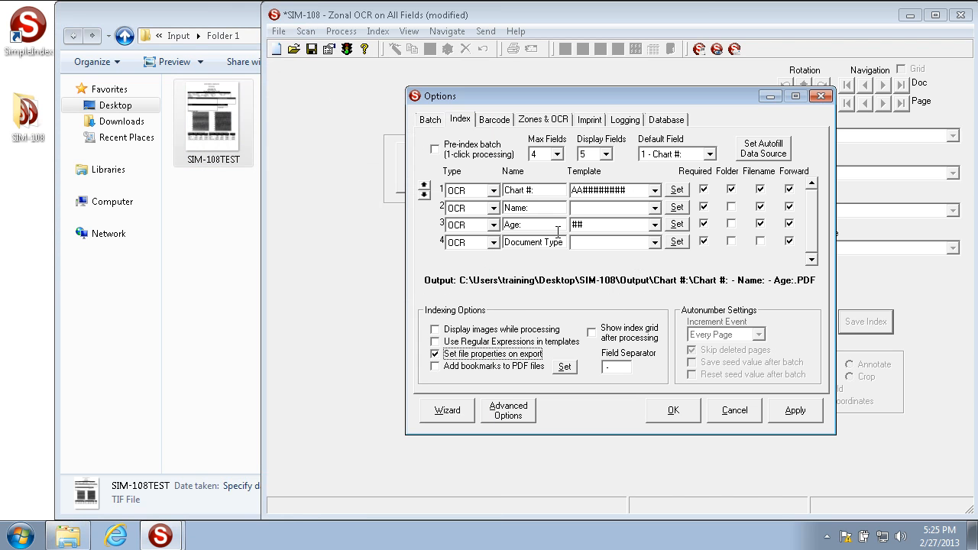
- Compare the Chart #: index field name with the property names in SIM-108TEST's file details
drag(549, 189, 365, 182)
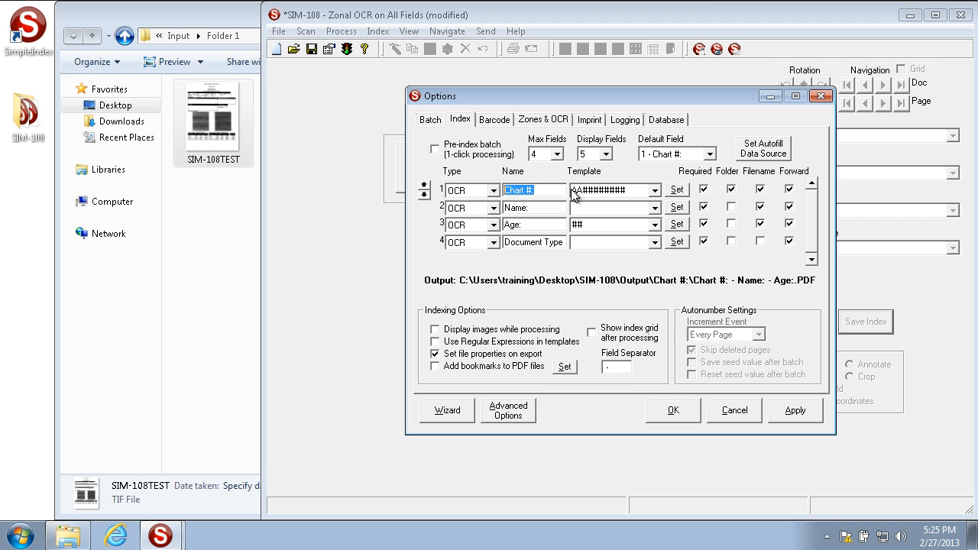
click(545, 191)
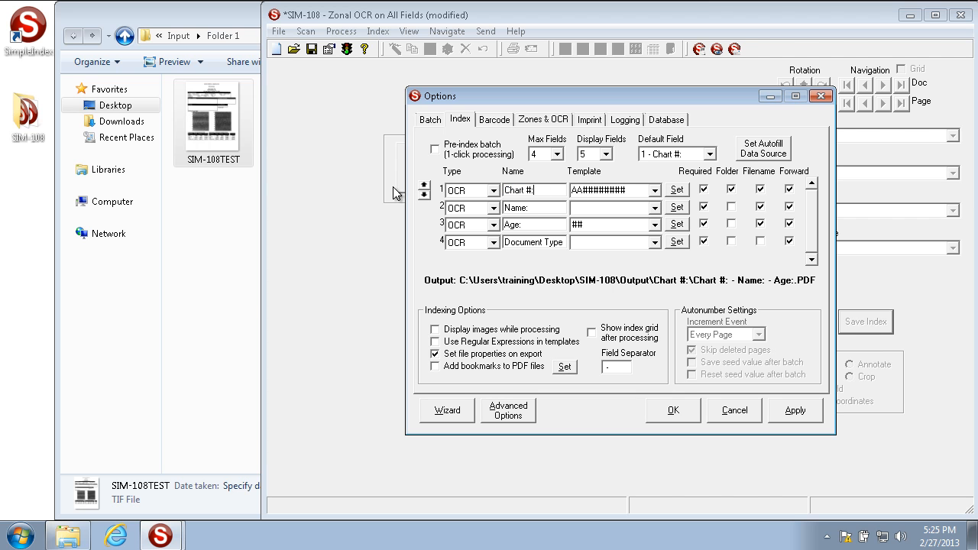
right_click(219, 125)
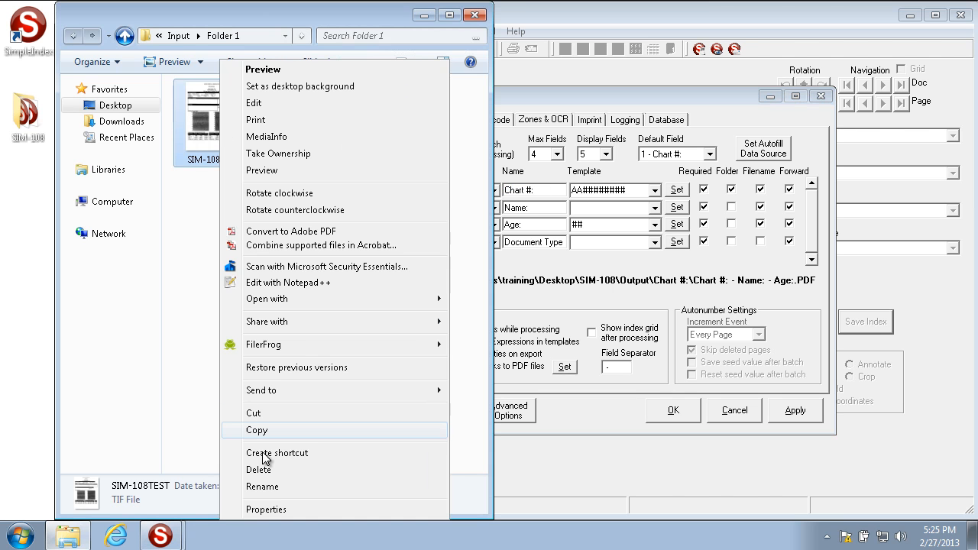
click(272, 509)
click(327, 165)
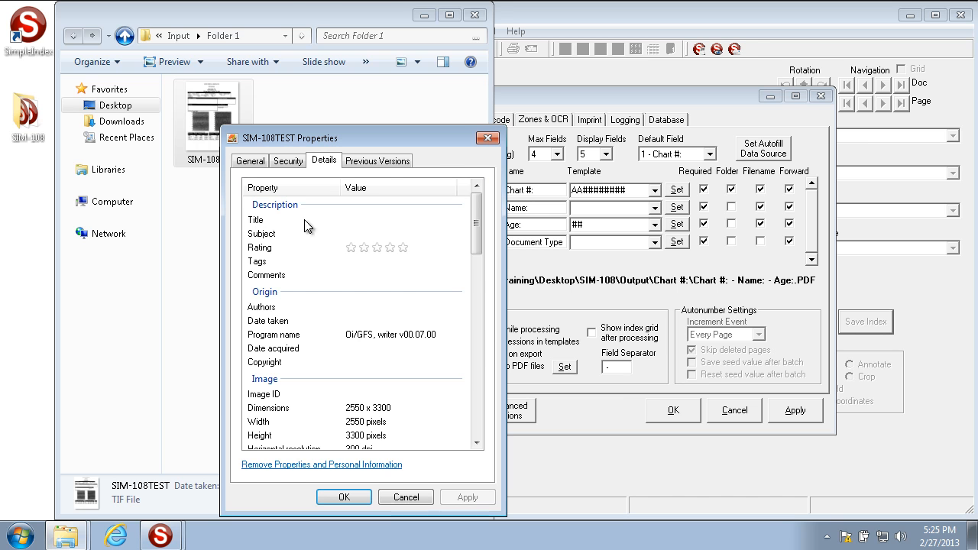
- Try renaming the Chart #: index field to Title, undo the rename and close the SIM-108TEST properties
click(538, 190)
text(Title)
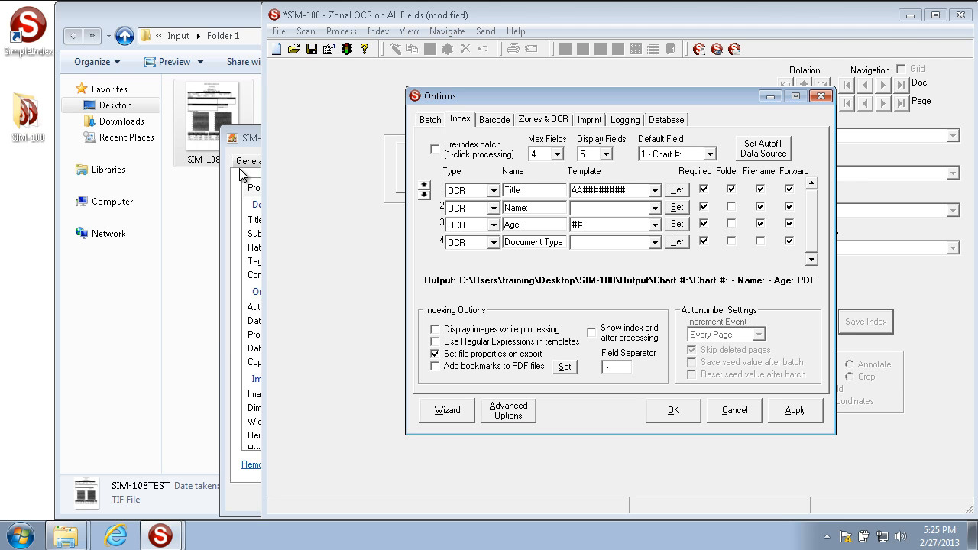
key(ctrl+z)
click(240, 173)
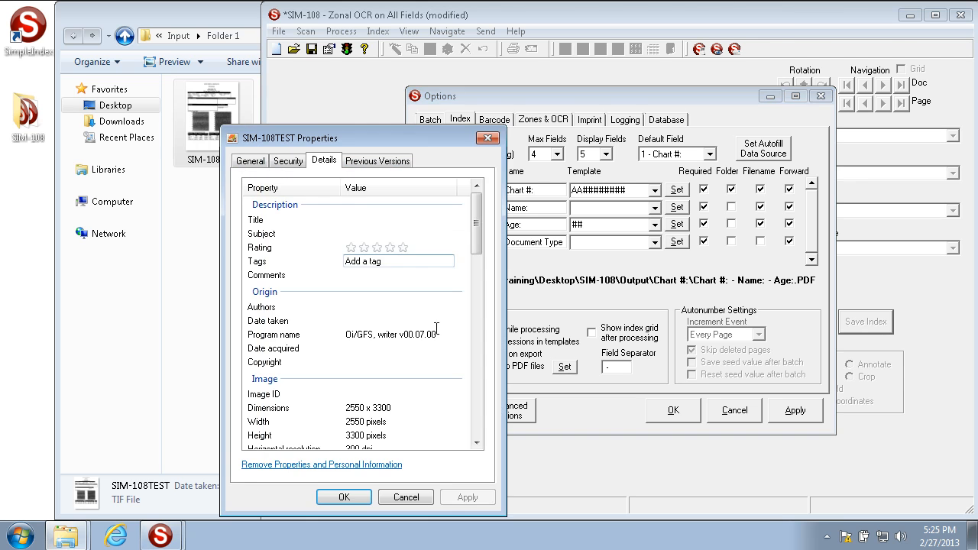
click(414, 497)
- Turn on Add bookmarks to PDF files and highlight the Document Type field name
click(437, 366)
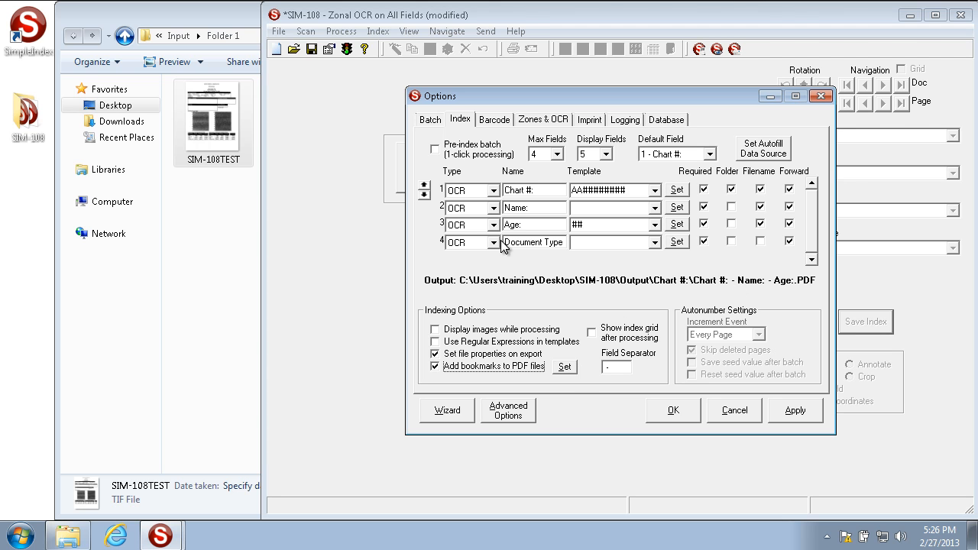
drag(504, 243, 619, 243)
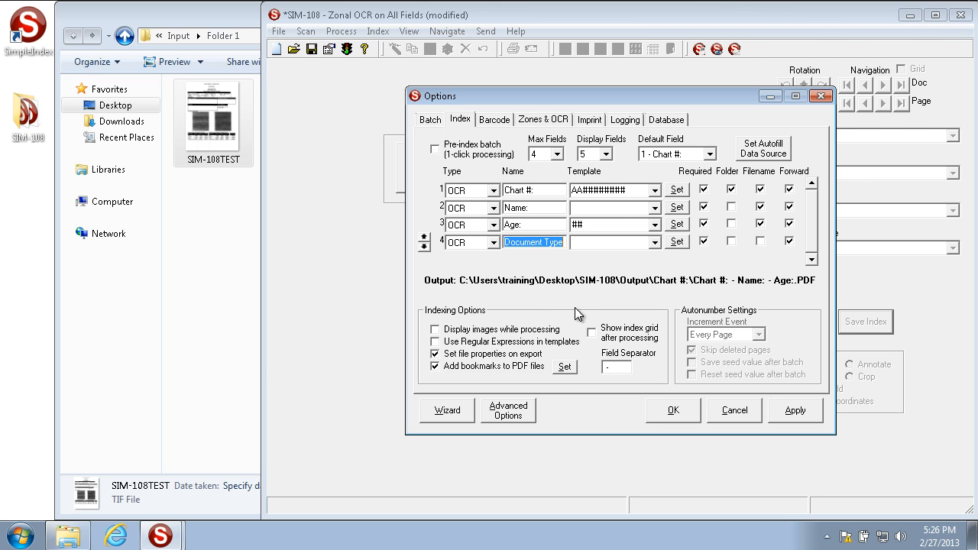
- Set PDF Bookmark Level 1 to 4 - Document Type and accept the job options
click(564, 369)
click(512, 321)
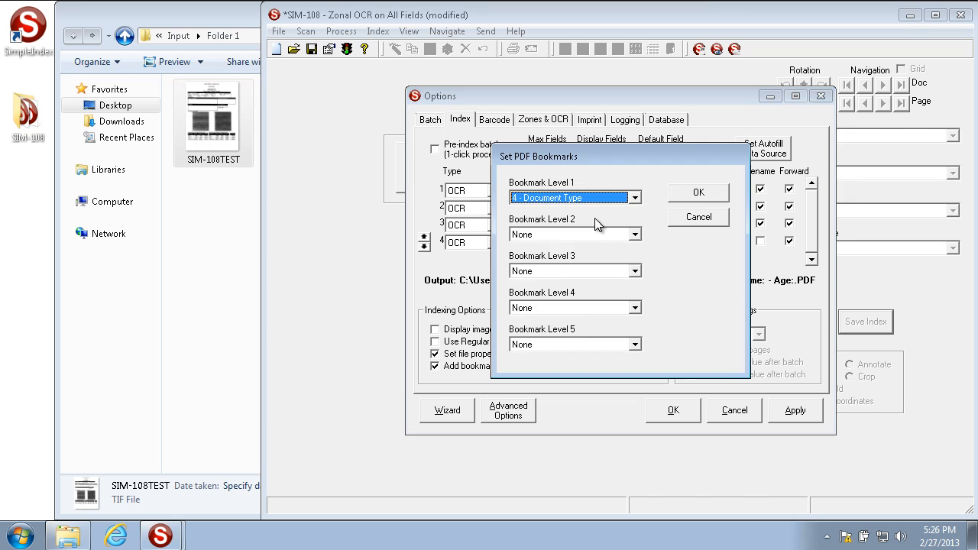
click(699, 192)
click(683, 416)
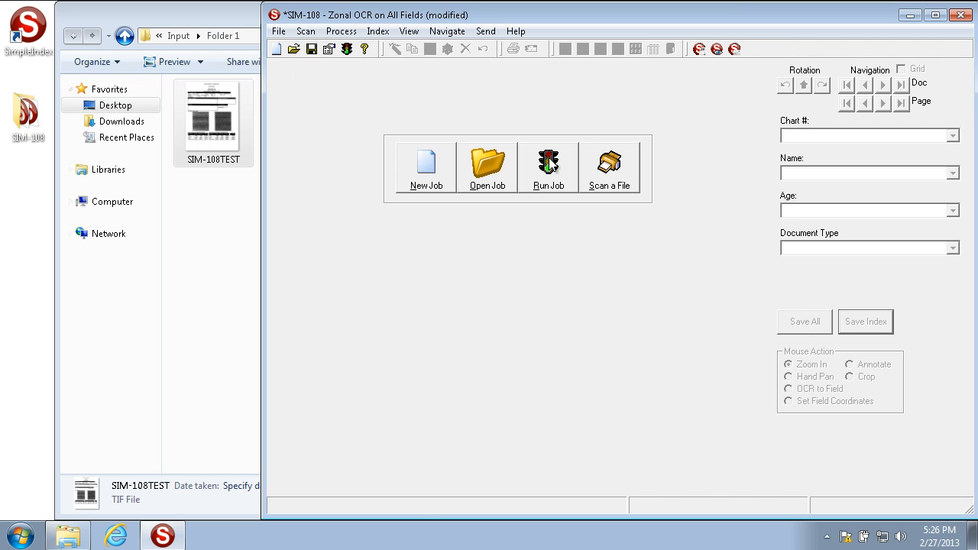
- Close the Folder 1 window, then run the SIM-108 job with all index values saved and the batch released
click(246, 18)
click(473, 17)
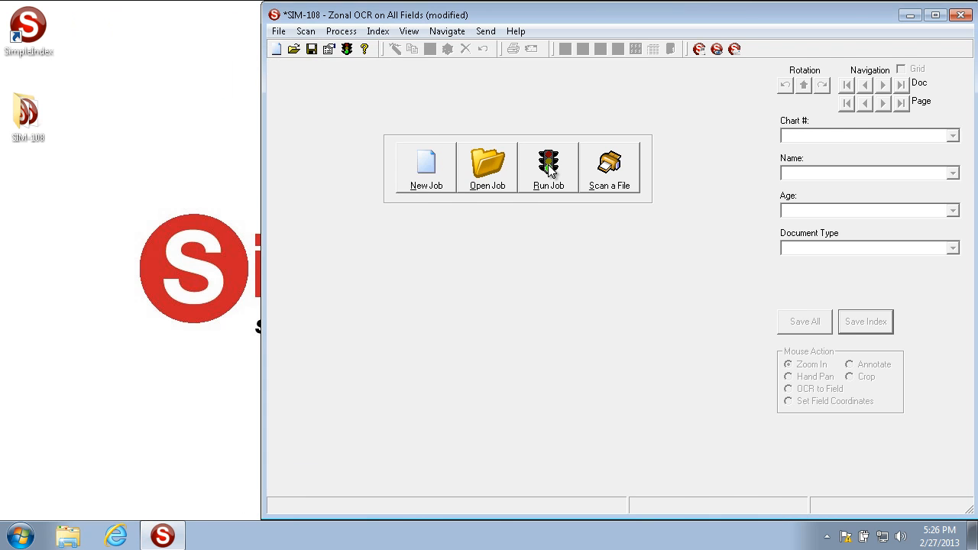
click(550, 166)
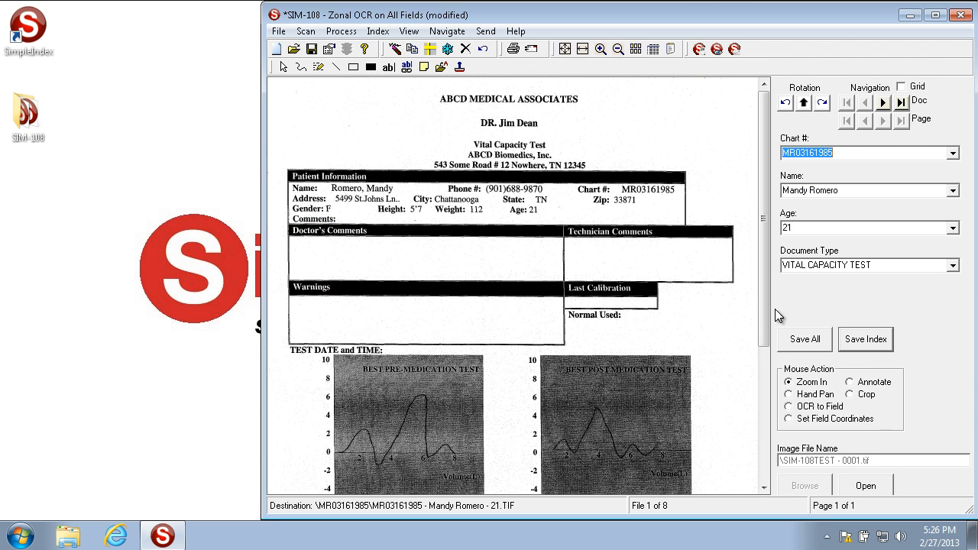
click(805, 339)
click(518, 312)
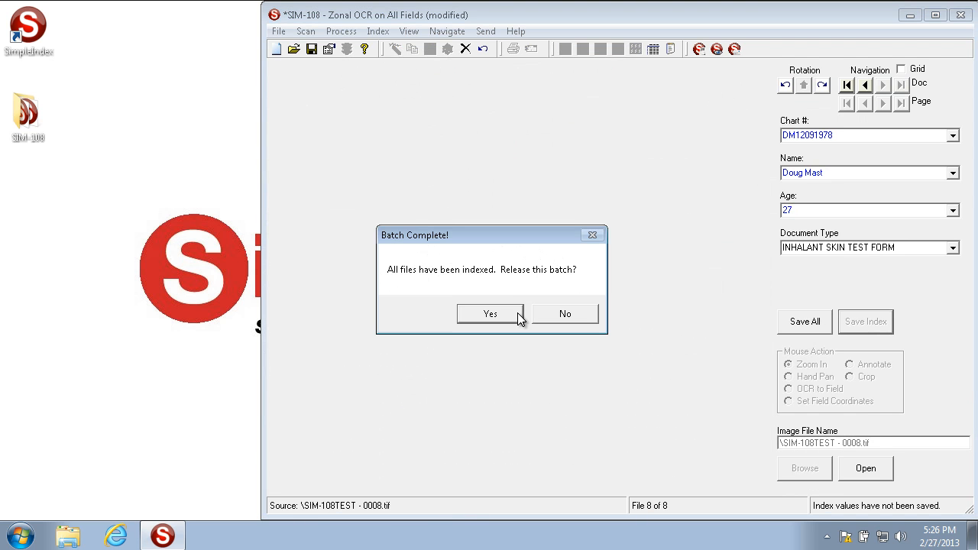
click(521, 313)
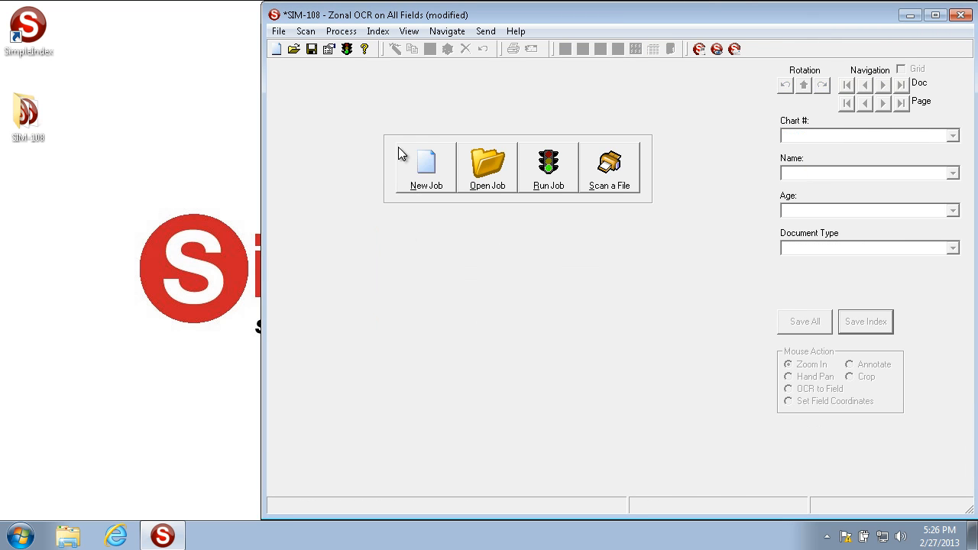
- Open the exported PDF in the second chart folder of the job's output folder
click(409, 31)
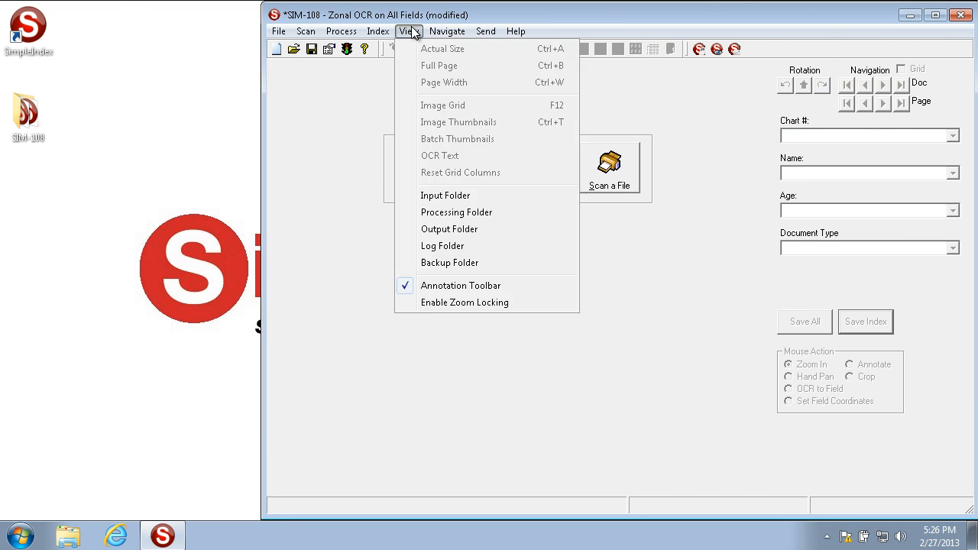
click(426, 230)
double_click(224, 124)
double_click(233, 107)
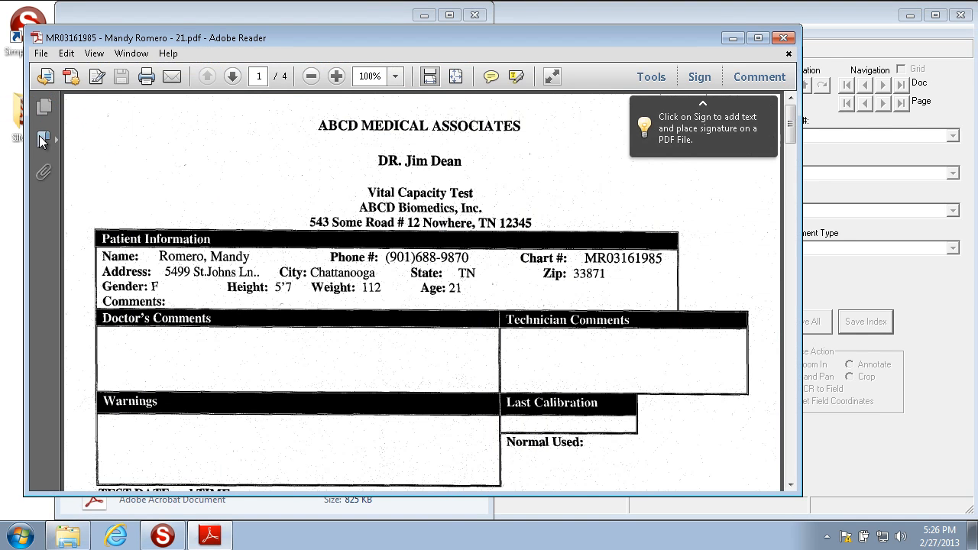
- Follow the PDF's document type bookmarks, from VITAL CAPACITY TEST to INHALANT SKIN TEST FORM and back, and close the file
click(42, 139)
click(137, 193)
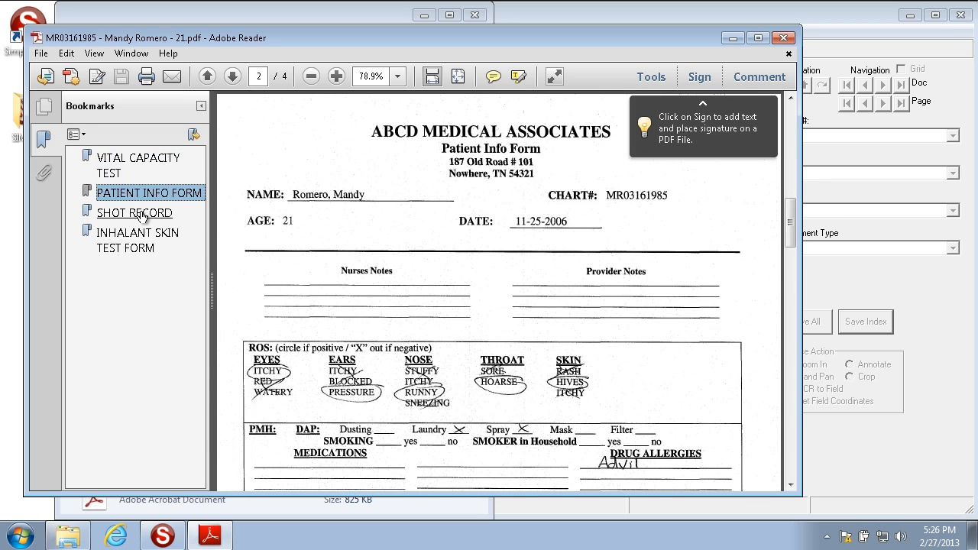
click(144, 216)
click(139, 234)
click(143, 213)
click(142, 194)
click(139, 162)
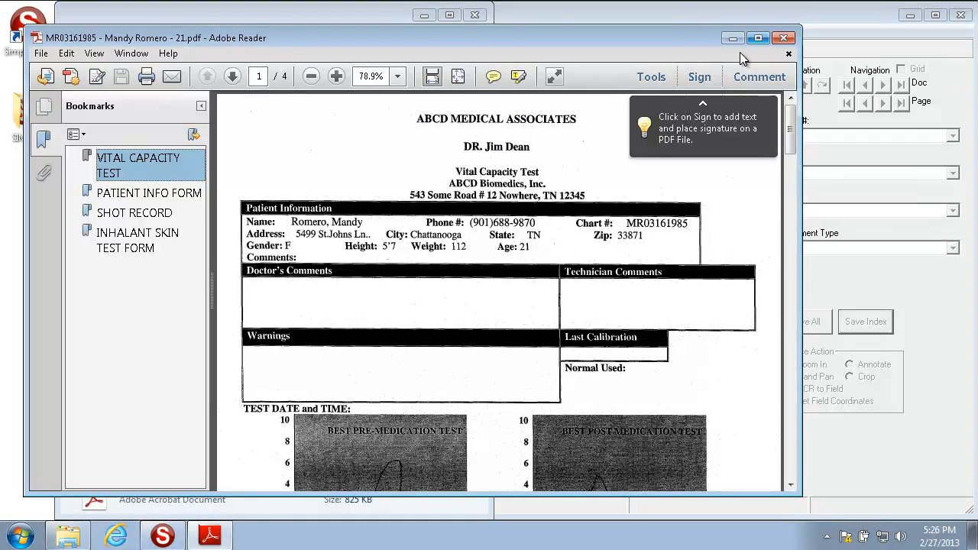
click(200, 106)
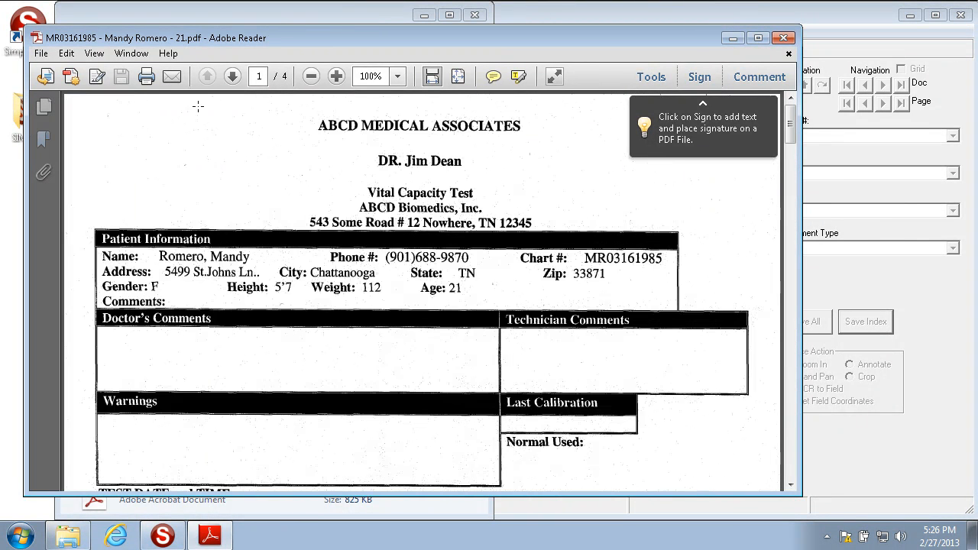
click(786, 39)
- Examine the detailed file properties of the exported PDF and close them without changes
right_click(211, 106)
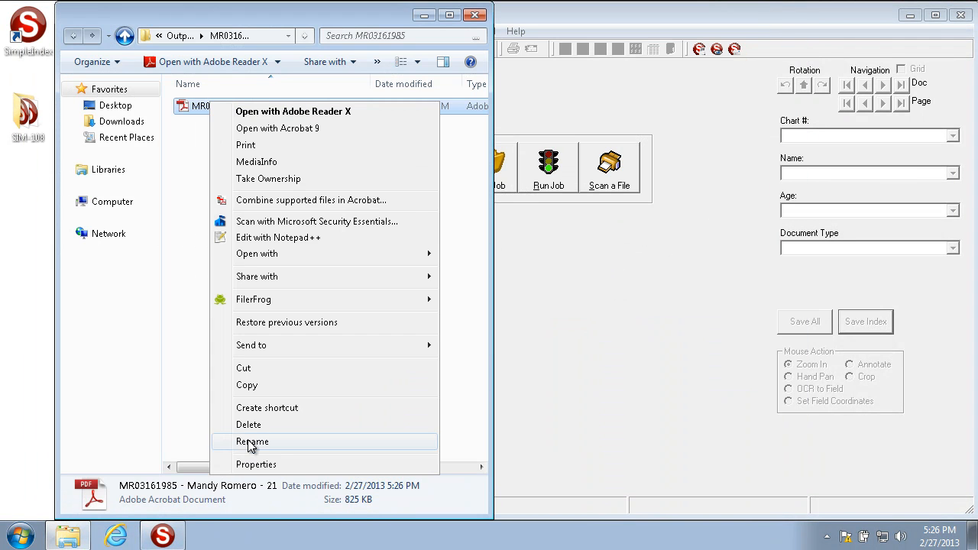
click(239, 464)
click(315, 139)
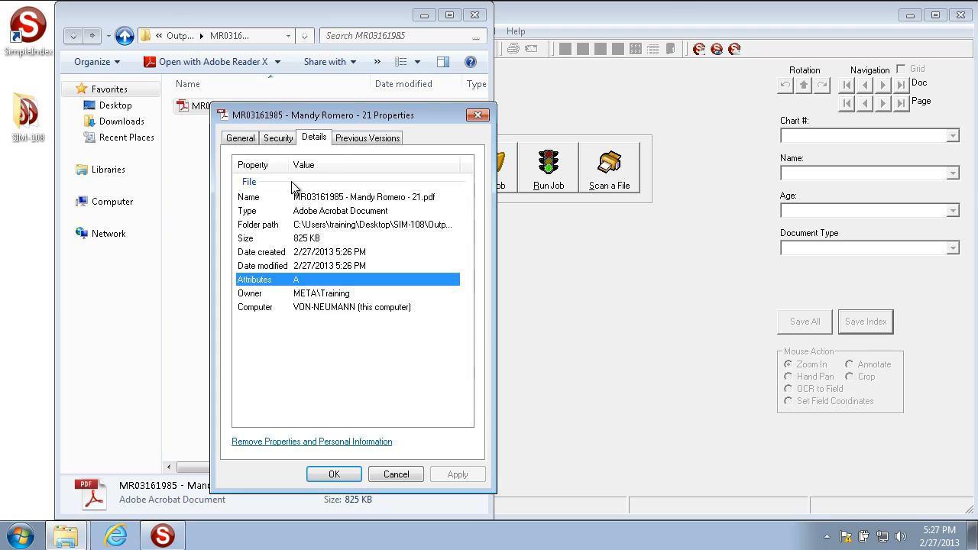
click(368, 138)
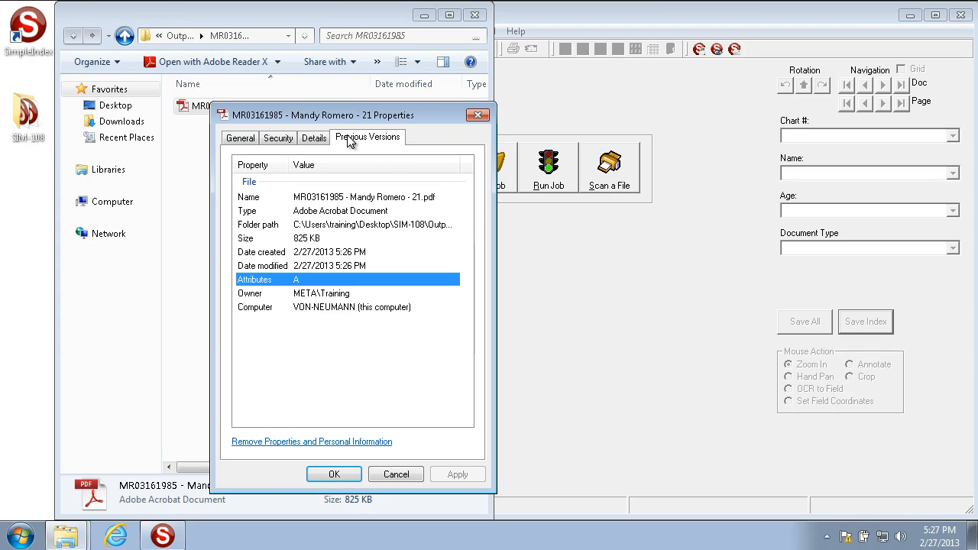
click(393, 474)
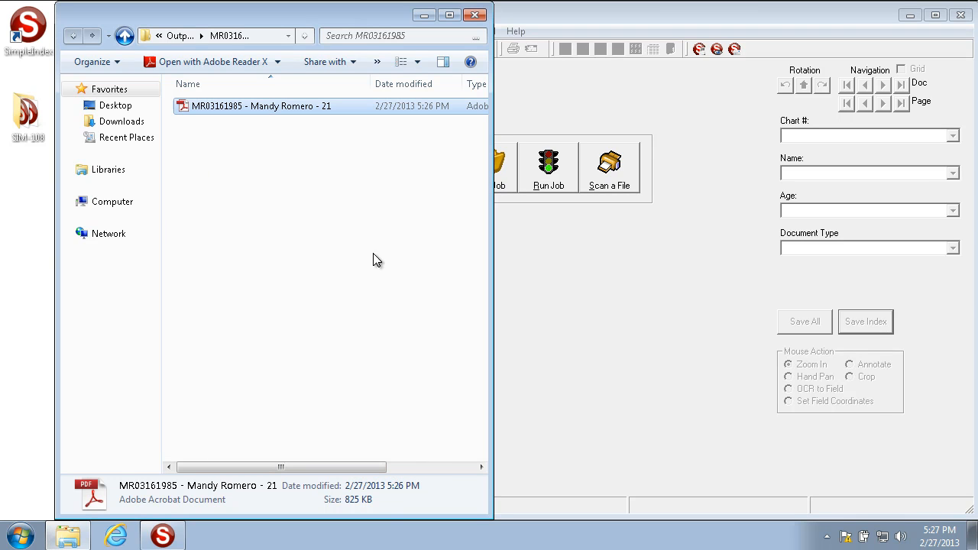
- Delete everything in the SIM-108 Output folder
click(125, 36)
key(ctrl+a)
key(Delete)
key(Return)
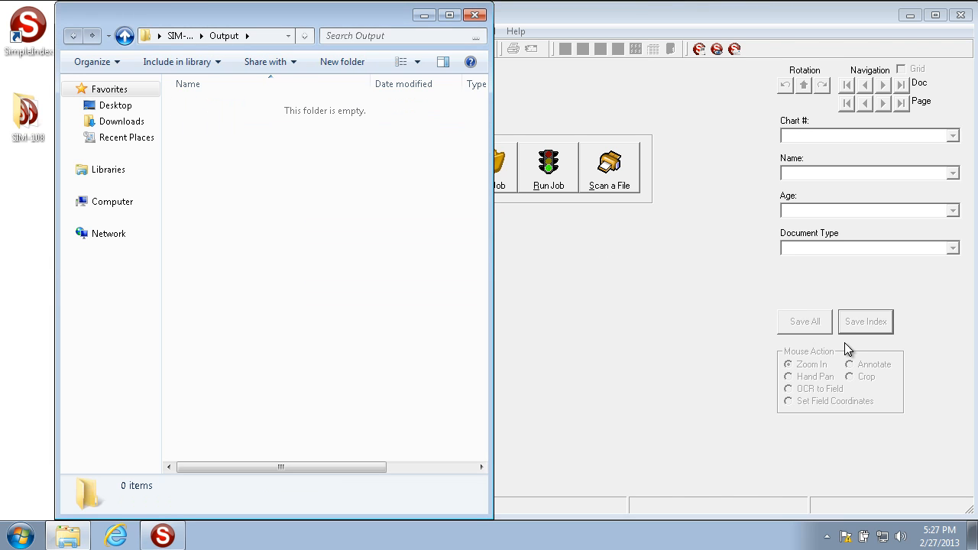
- Enable full-page OCR and the output of full-page OCR files in the SIM-108 job options
click(526, 269)
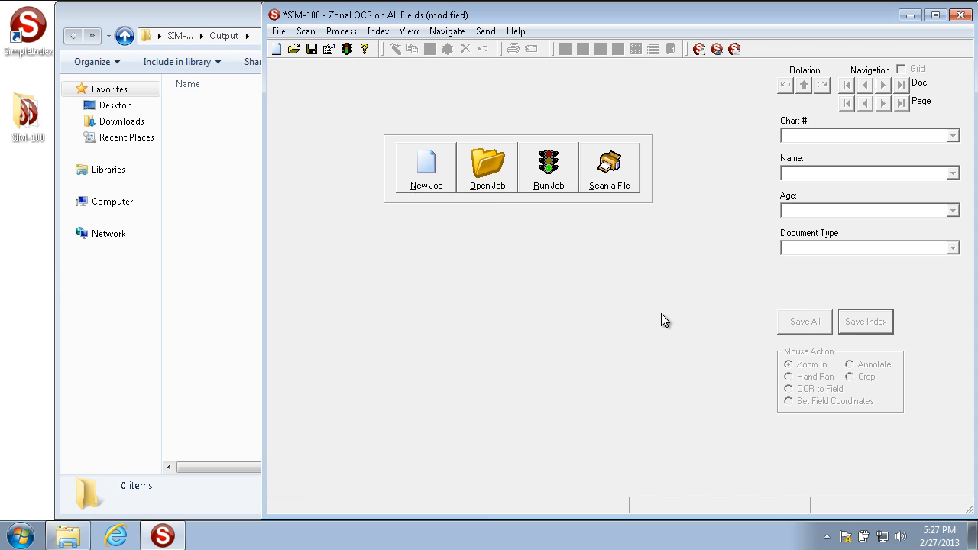
click(330, 49)
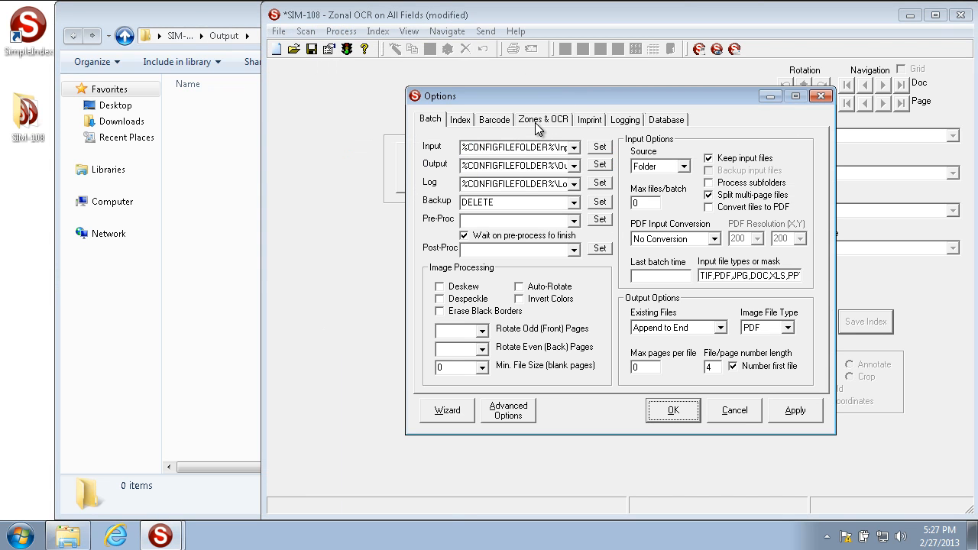
click(539, 122)
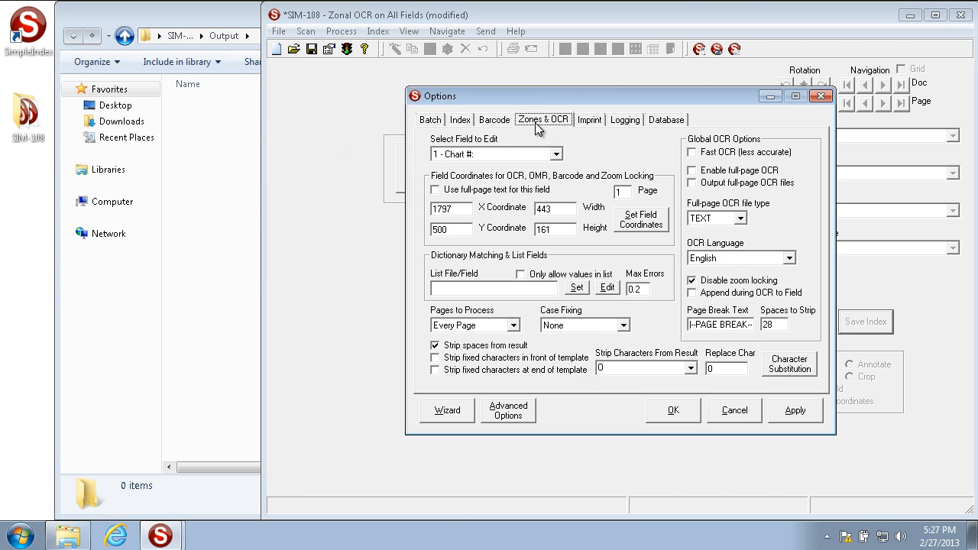
click(740, 172)
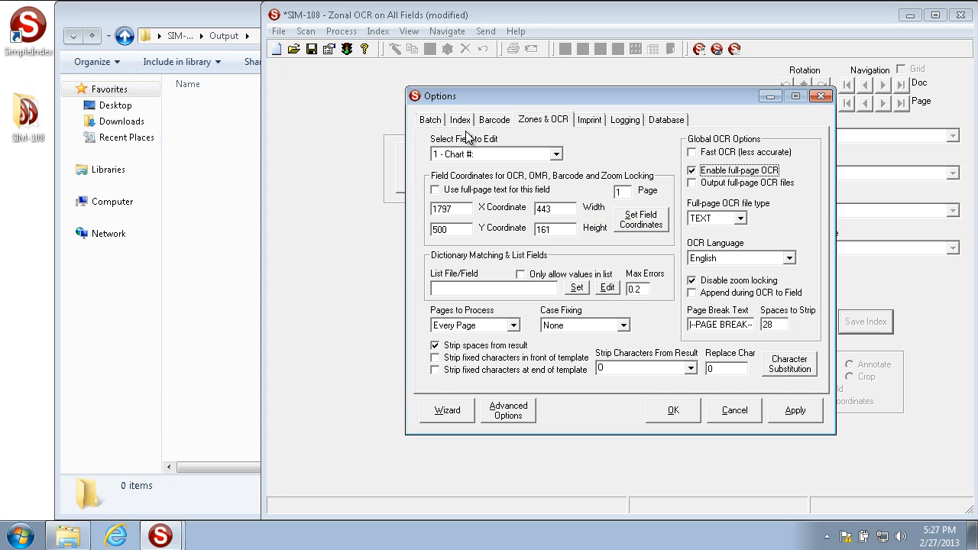
click(718, 188)
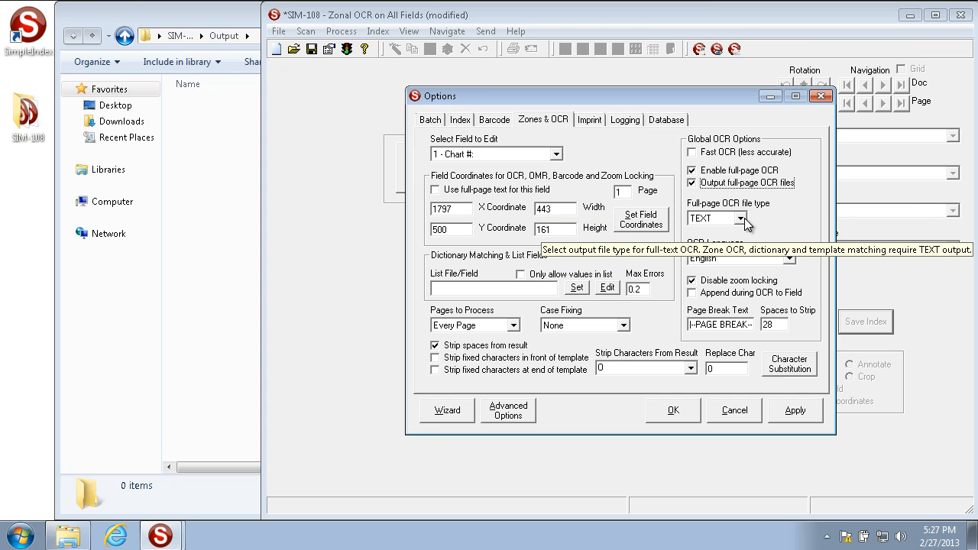
- Check the batch output settings, try PDF as the full-page OCR file type and switch it back to TEXT
click(741, 219)
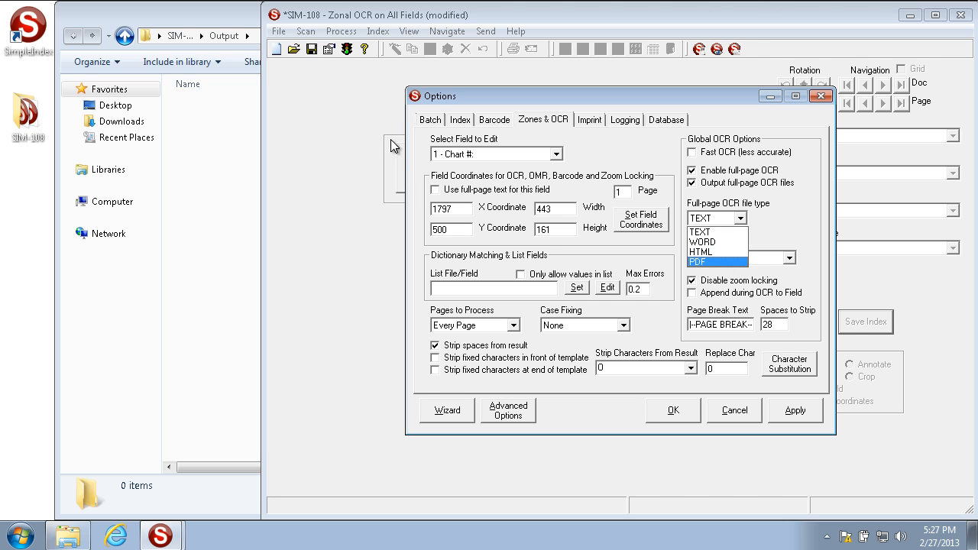
click(425, 125)
click(426, 124)
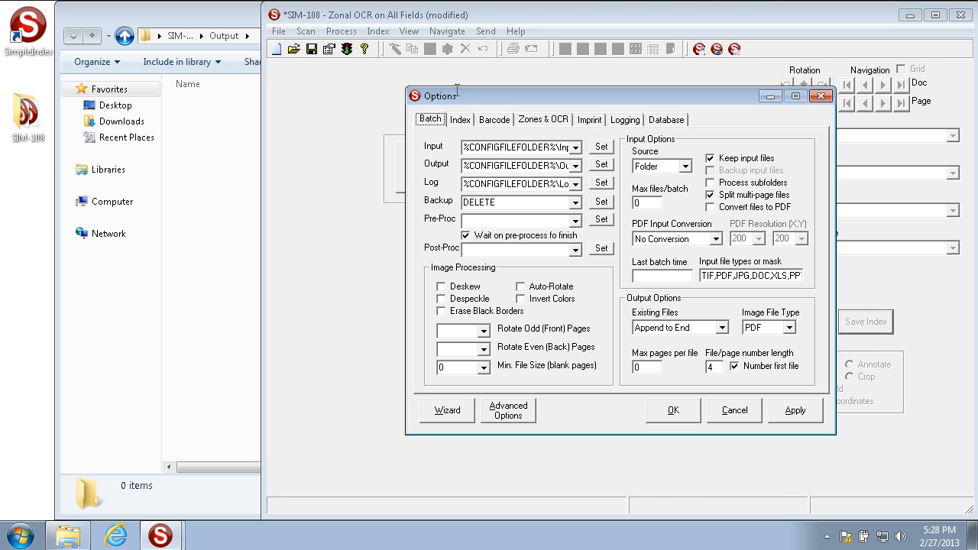
click(539, 123)
click(739, 218)
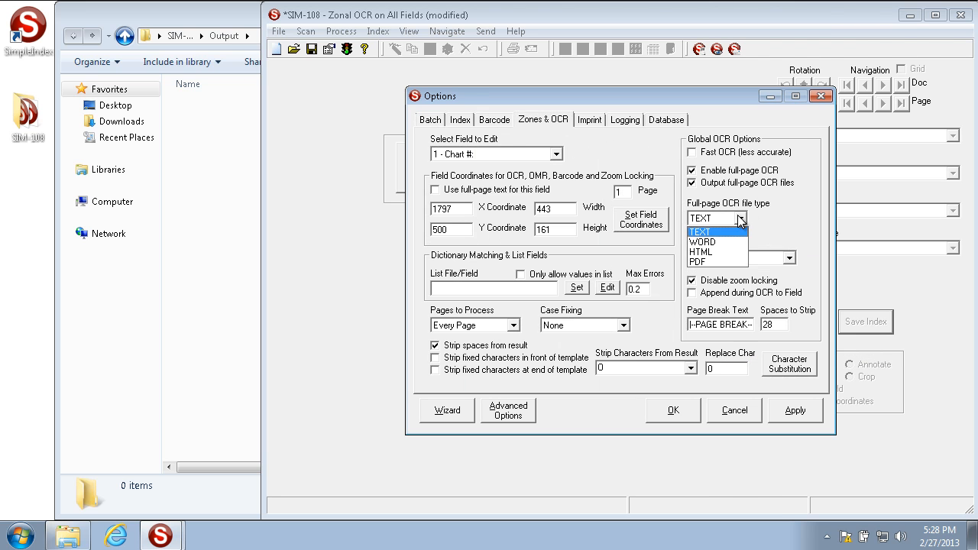
click(718, 262)
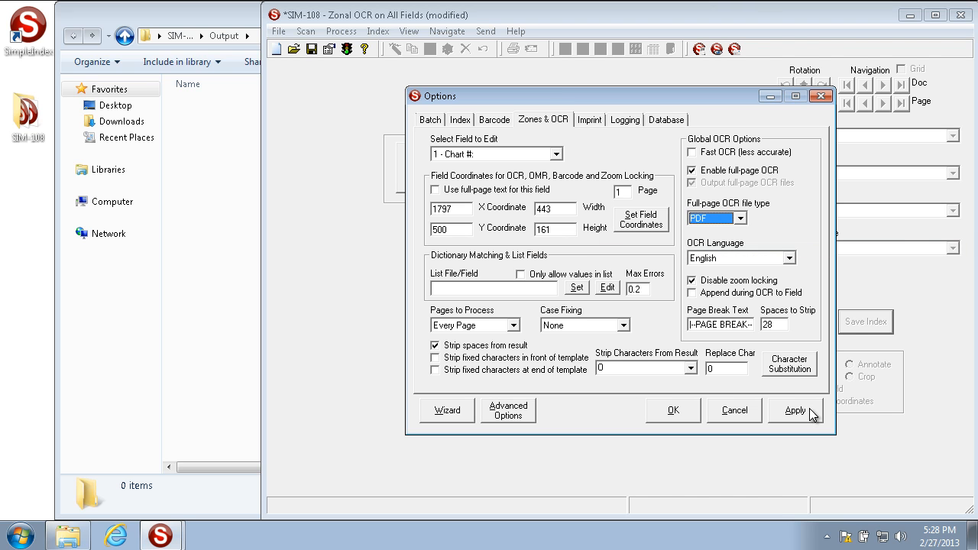
click(732, 220)
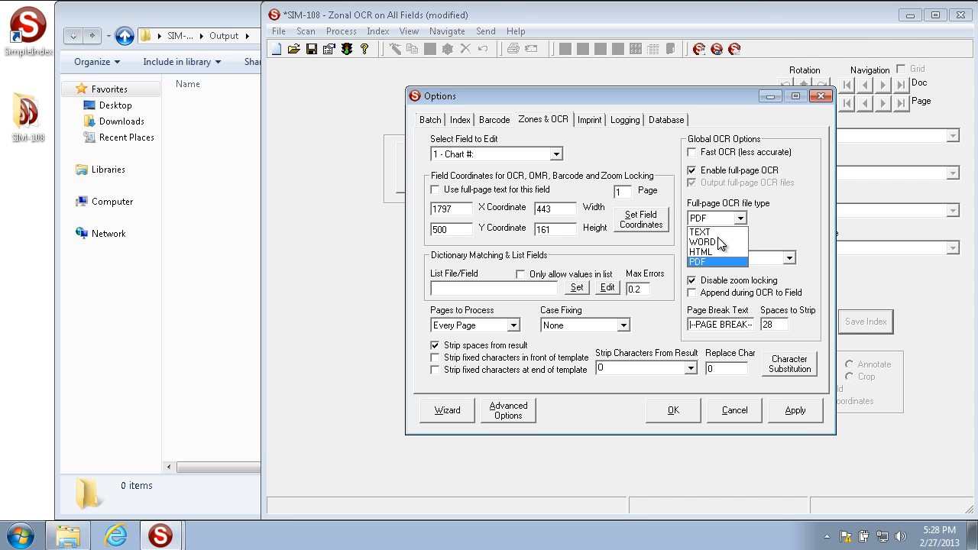
click(715, 231)
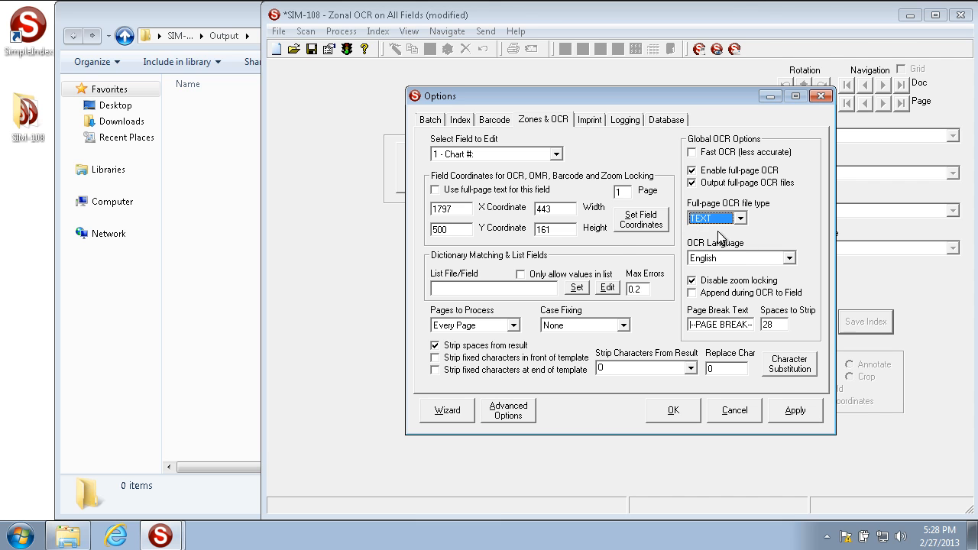
click(735, 221)
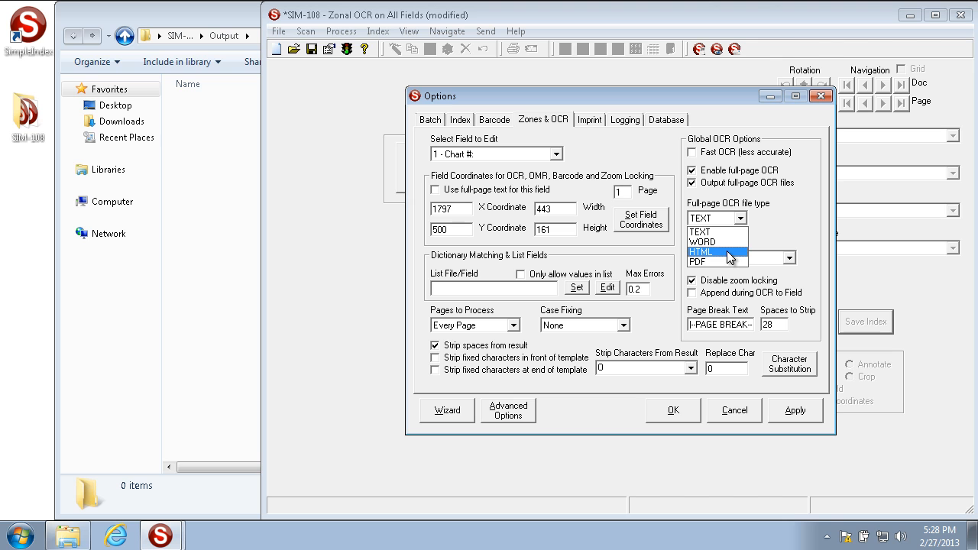
click(711, 231)
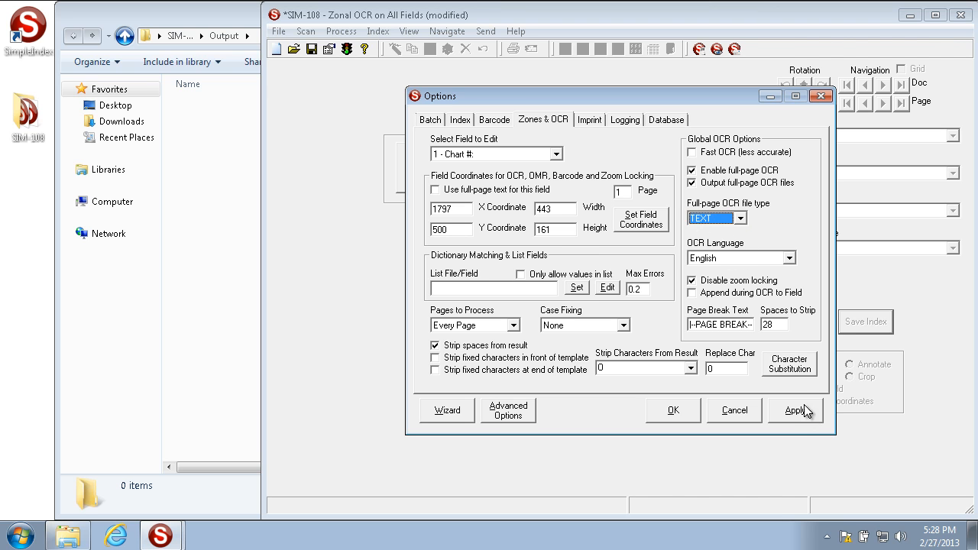
- Set the full-page OCR file type to PDF and apply the job options
click(735, 218)
click(707, 262)
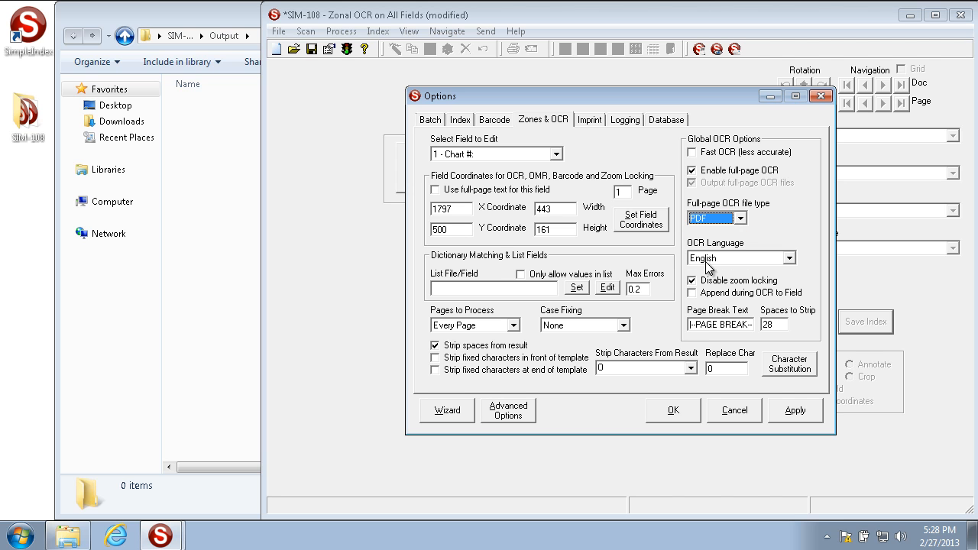
click(795, 409)
click(673, 413)
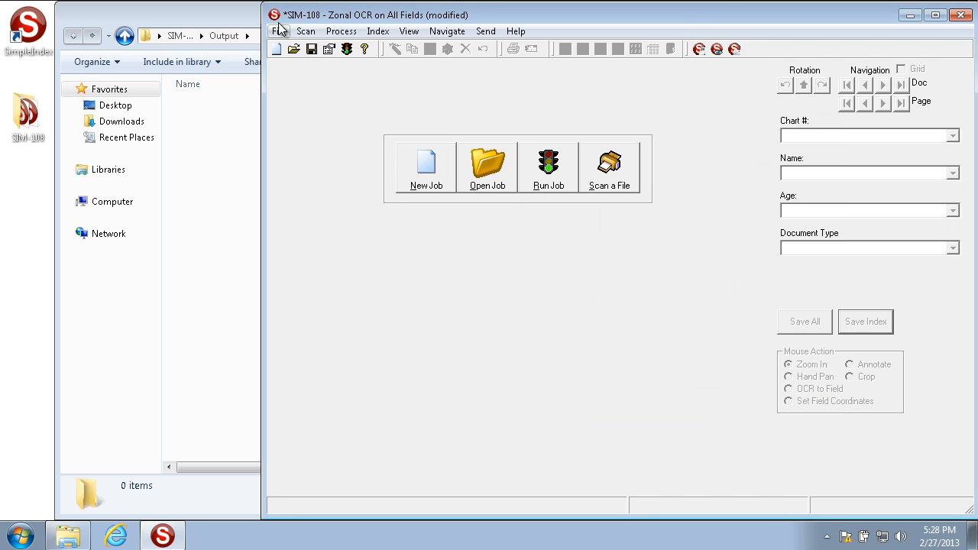
- Run the SIM-108 job with full-page OCR, save all index values and release the batch
click(554, 166)
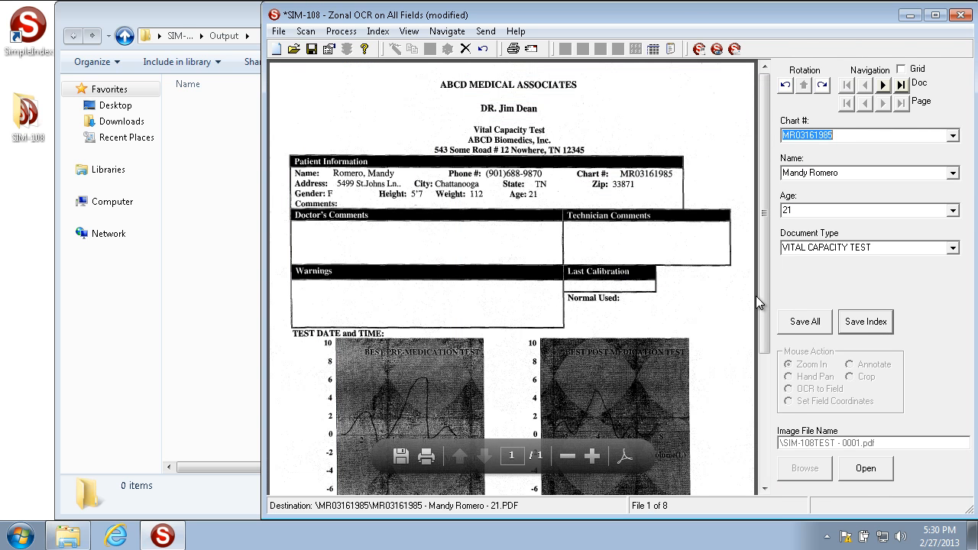
click(806, 321)
click(509, 313)
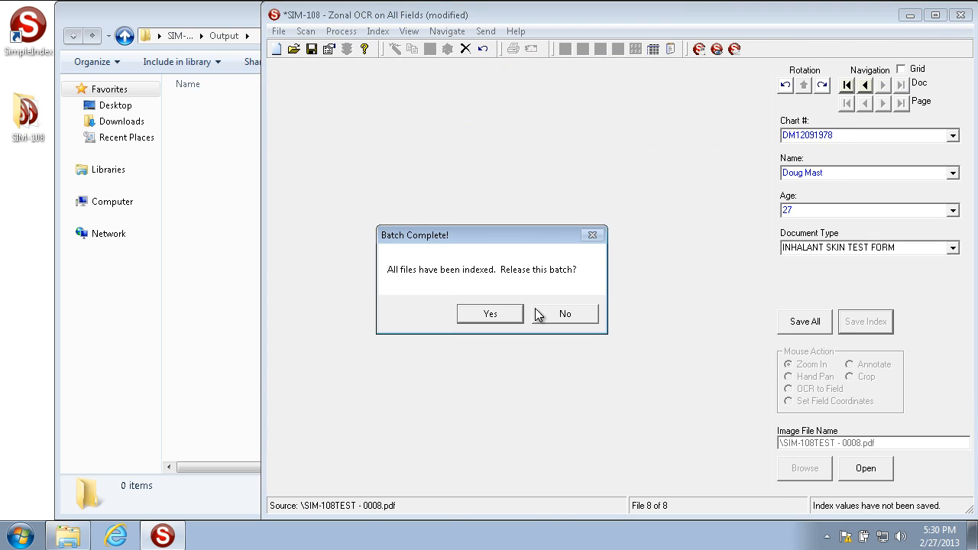
click(514, 313)
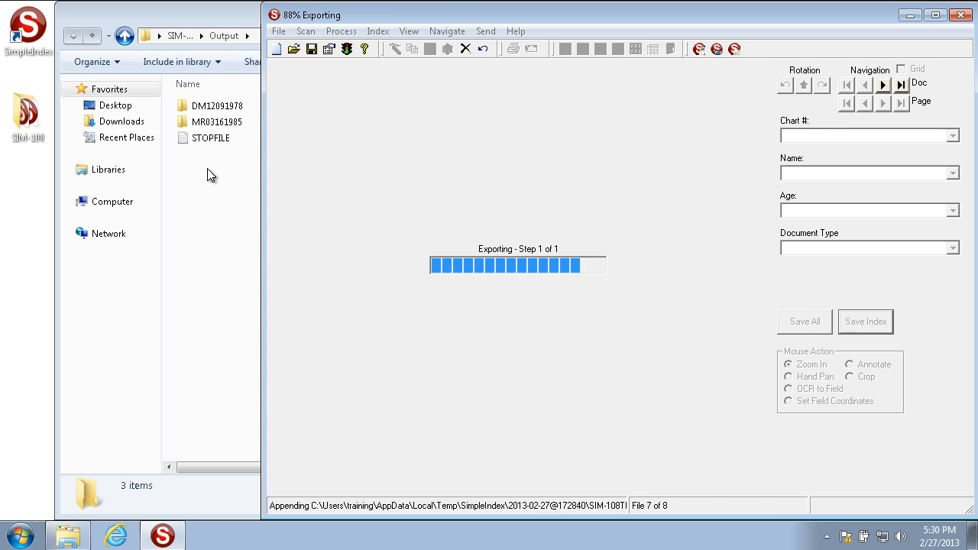
- Open the newly exported OCR PDF in the output's second chart folder
click(228, 125)
double_click(228, 125)
double_click(227, 114)
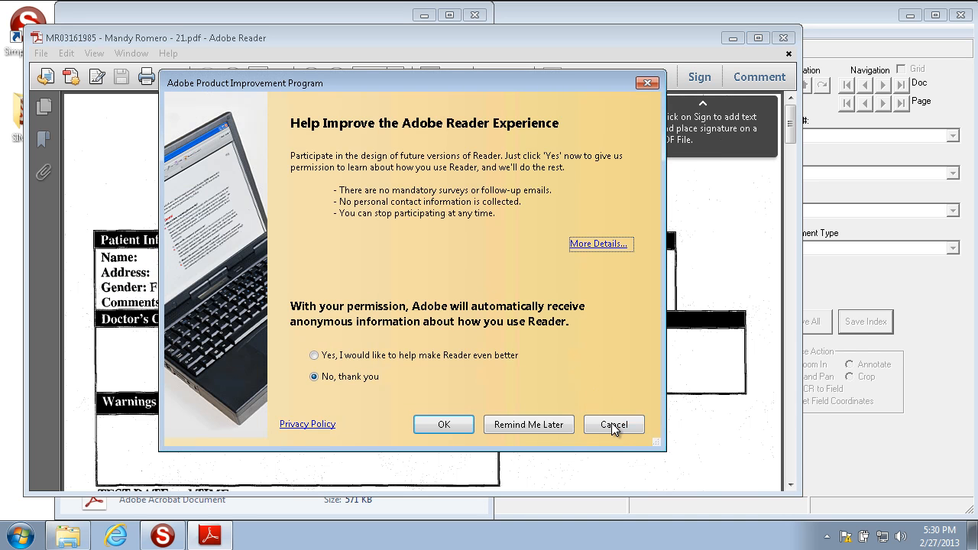
- Decline the product improvement offer, search the exported OCR PDF for "Chattanooga" and close the document
click(613, 423)
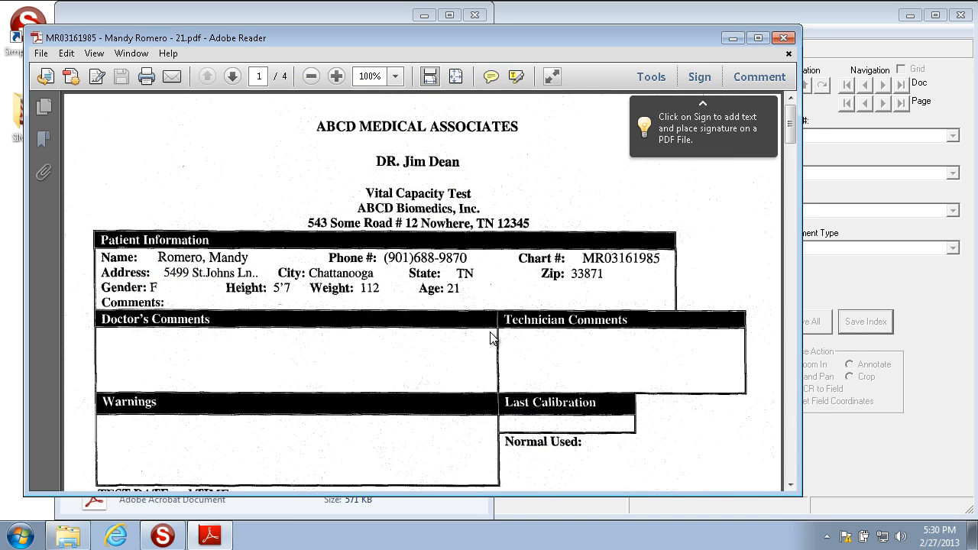
key(ctrl+f)
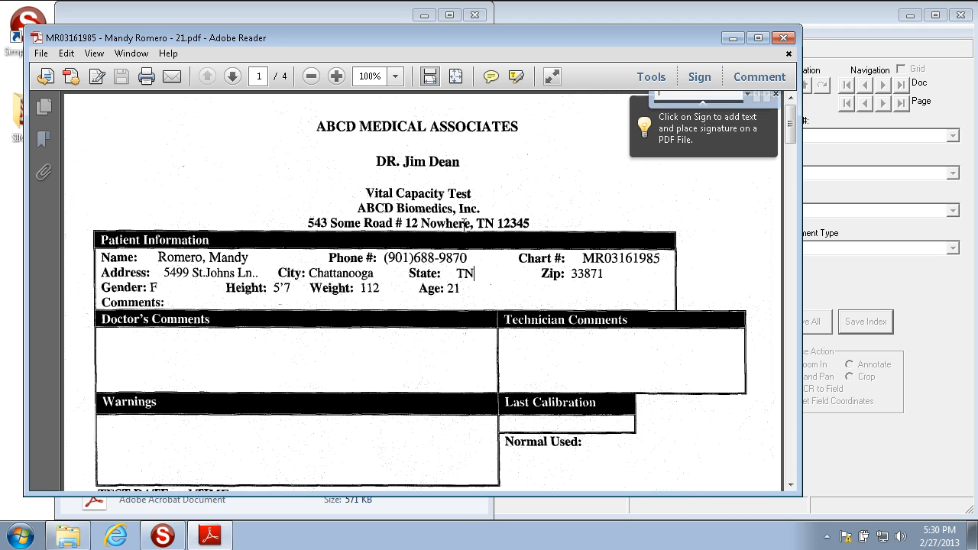
text(Chattanooga)
key(Return)
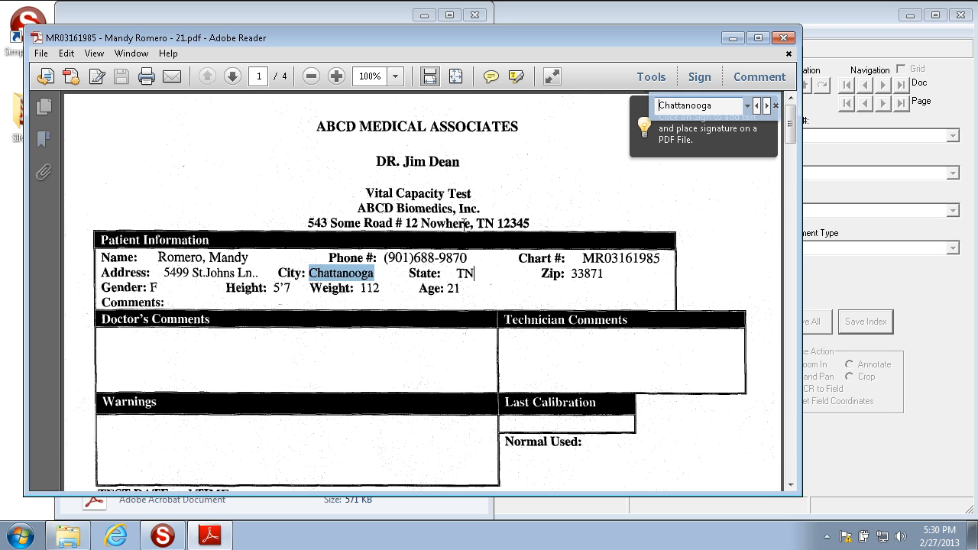
click(784, 38)
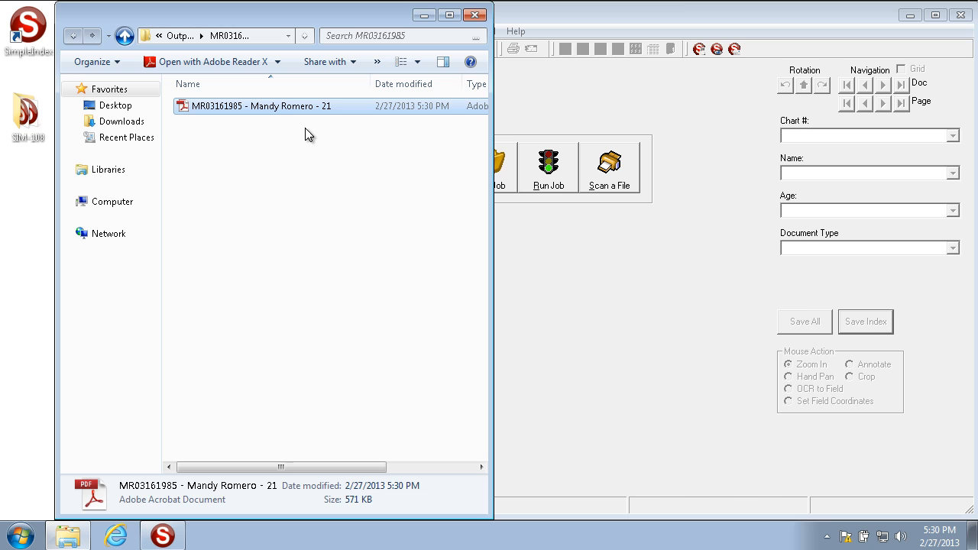
drag(330, 471, 429, 465)
drag(421, 84, 450, 87)
drag(375, 462, 244, 457)
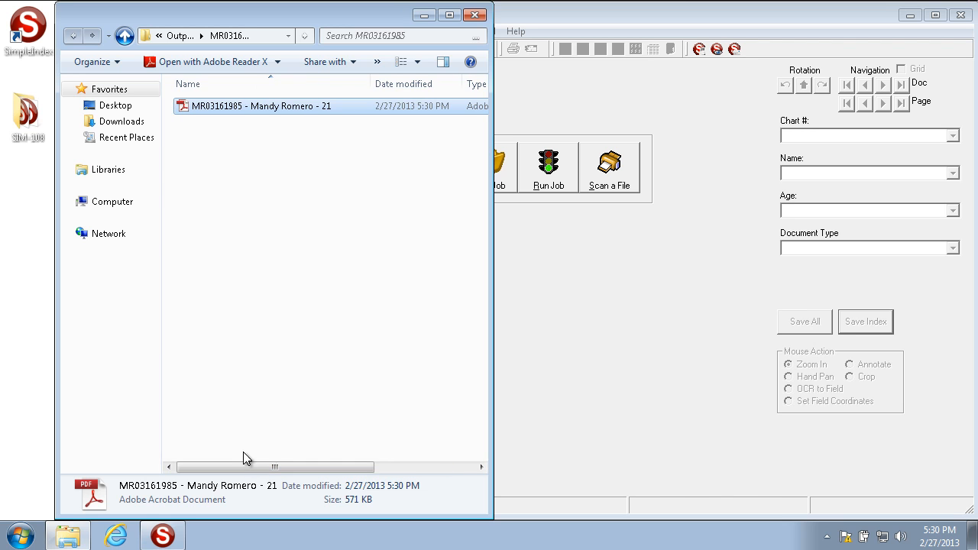
- Delete both chart folders from the Output folder
click(125, 38)
key(ctrl+a)
key(Delete)
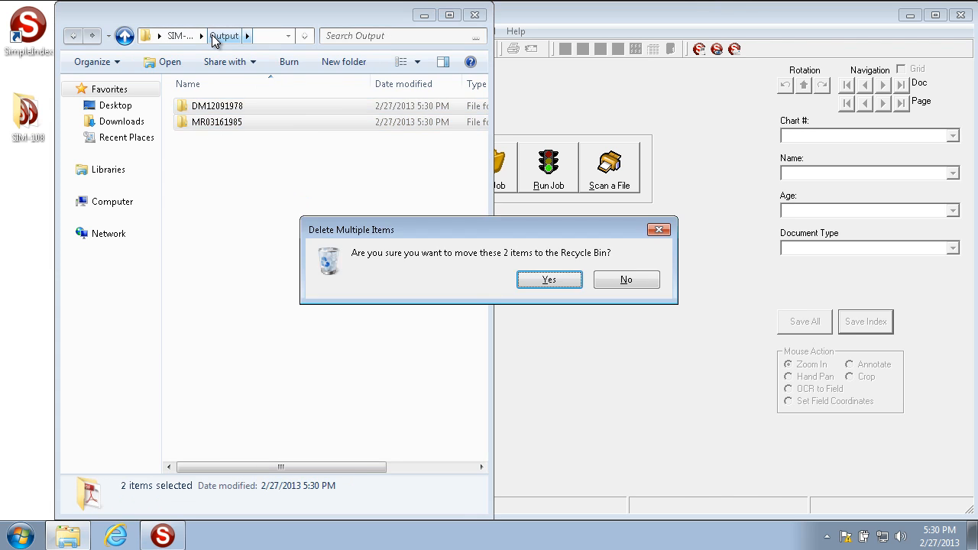
key(Return)
- Turn off setting file properties on export and adding bookmarks to PDF files in the job's indexing options
click(585, 326)
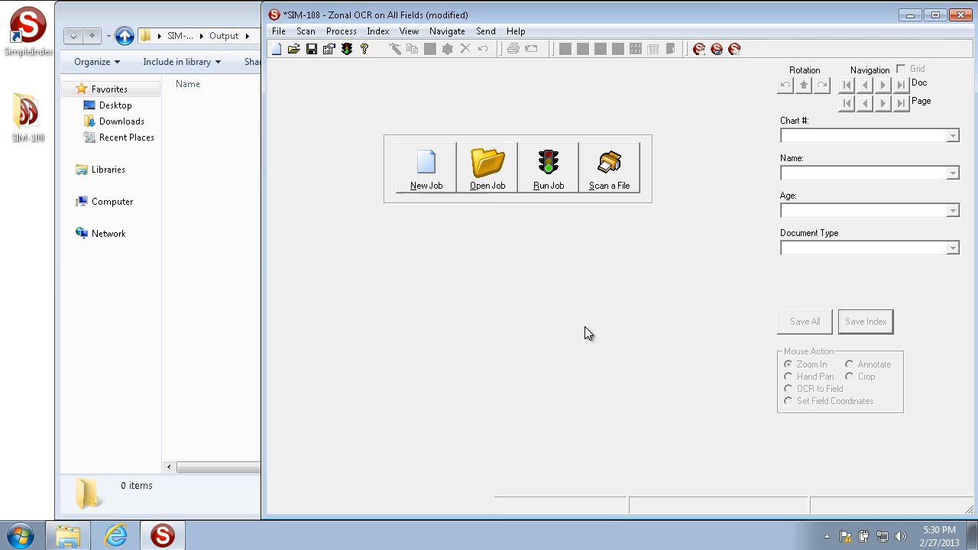
click(329, 49)
click(460, 120)
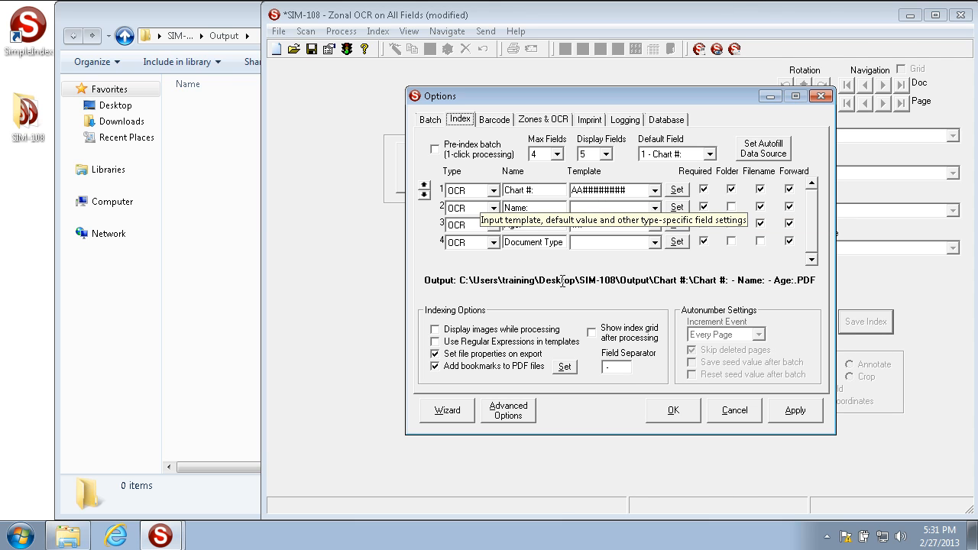
click(503, 355)
click(491, 368)
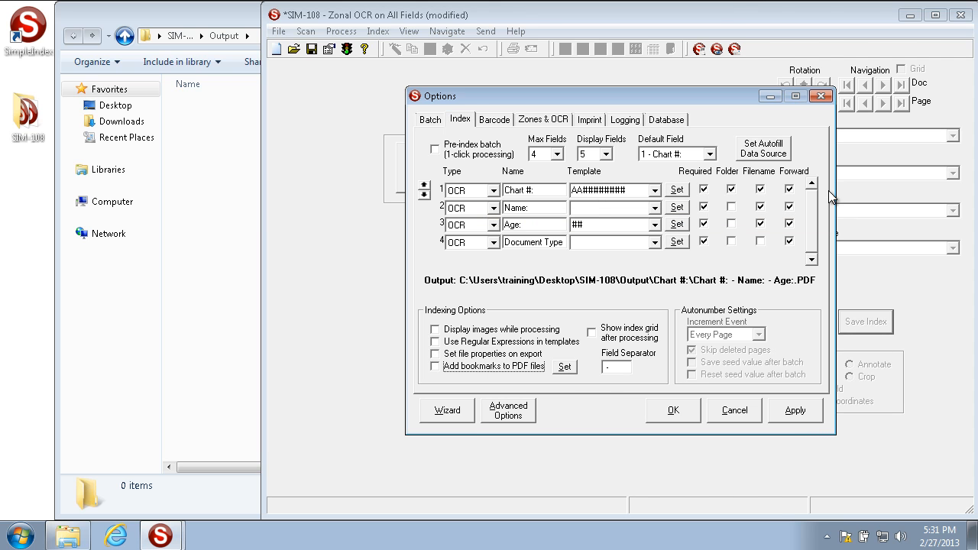
- Make the Chart #, Name, Age and Document Type fields not required and apply the job options
click(704, 190)
click(704, 207)
click(704, 224)
click(704, 241)
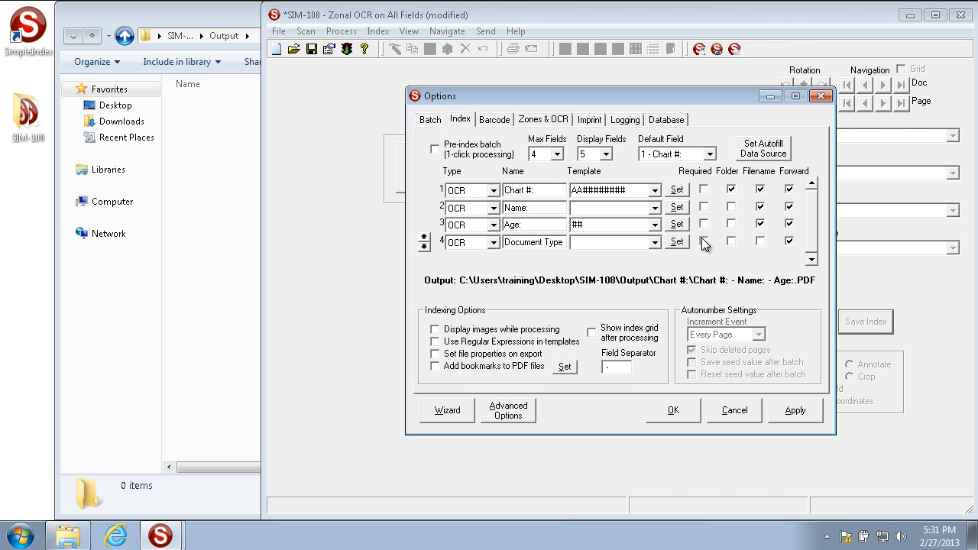
click(795, 411)
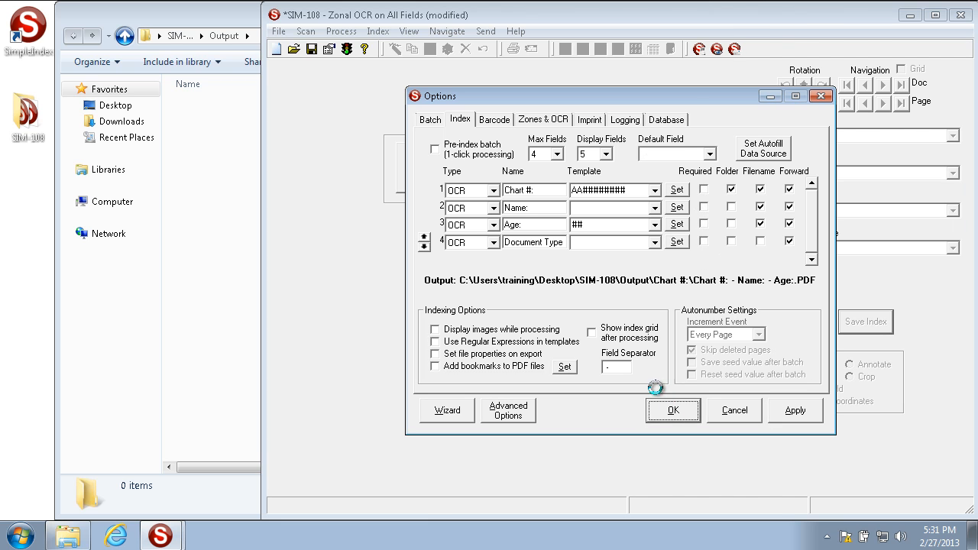
click(673, 410)
click(567, 184)
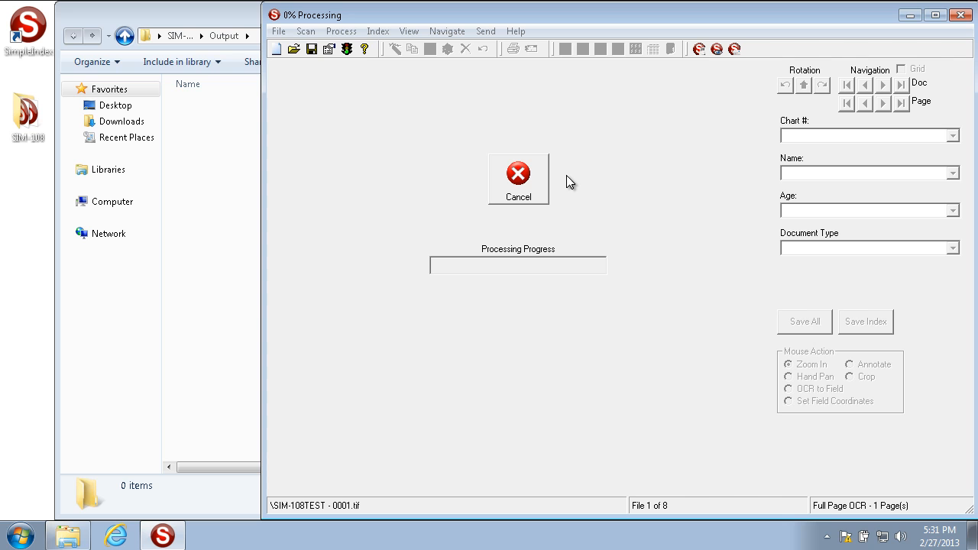
click(521, 187)
click(557, 327)
- Disable full-page OCR and its file output, set the full-page OCR file type to TEXT and apply the options
click(329, 48)
click(538, 123)
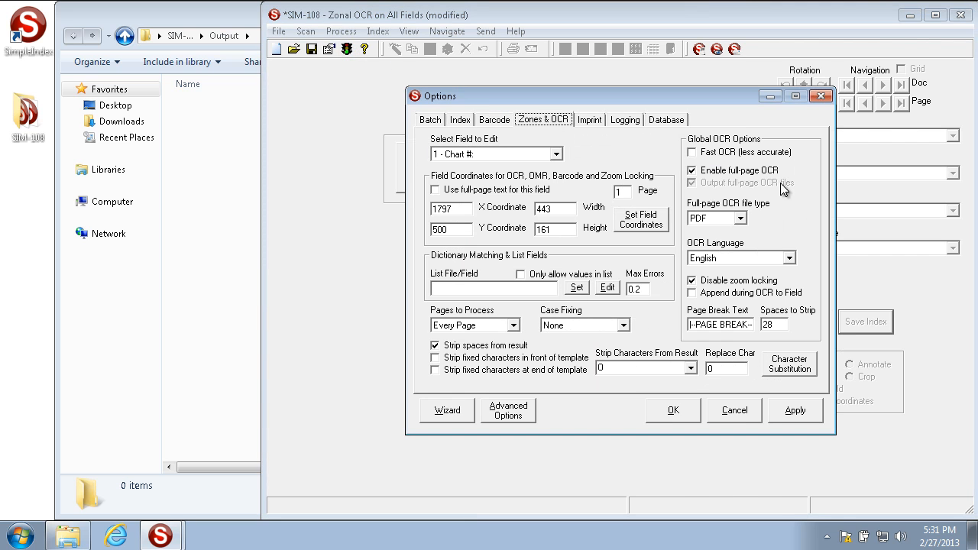
click(738, 172)
click(730, 218)
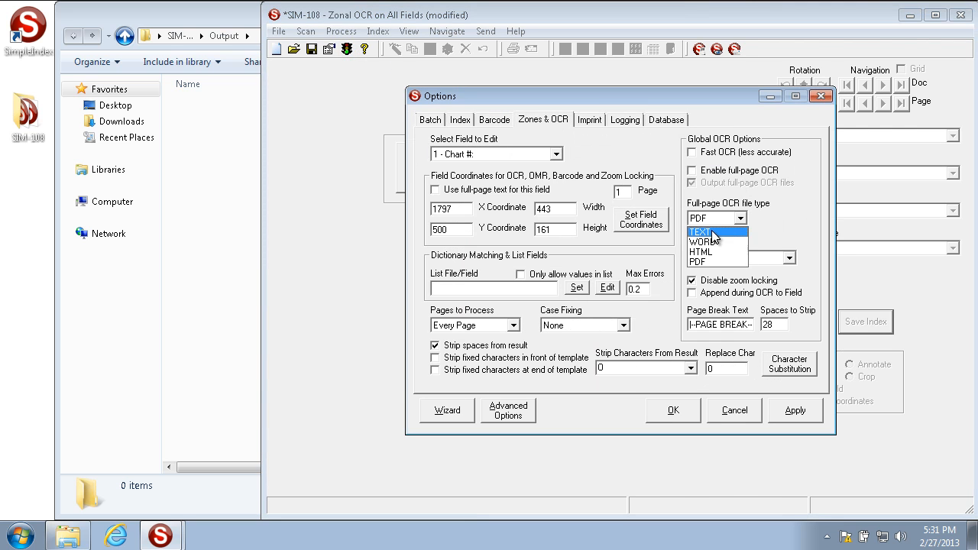
click(713, 232)
click(703, 184)
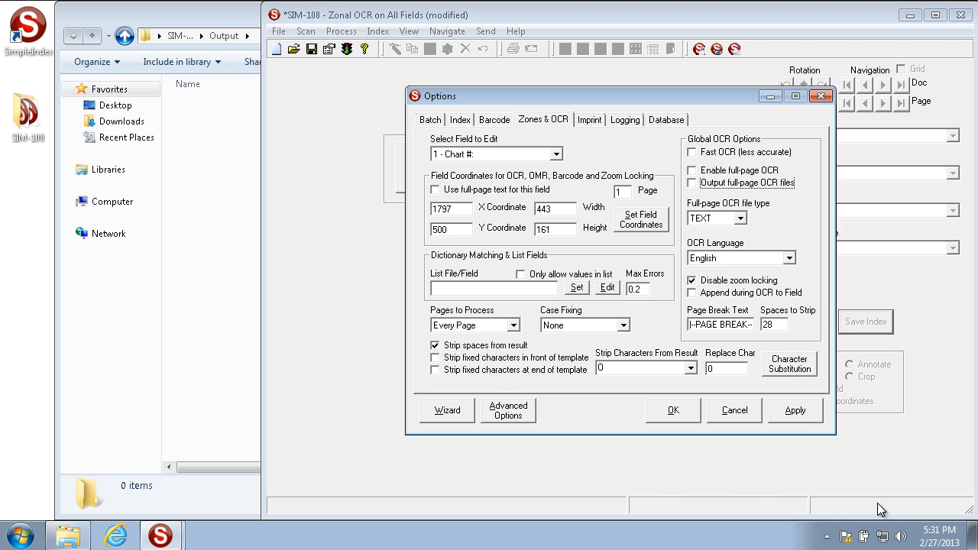
click(802, 418)
click(675, 411)
- Run the SIM-108 job and save each file's index values up to the second patient's shot record
click(540, 171)
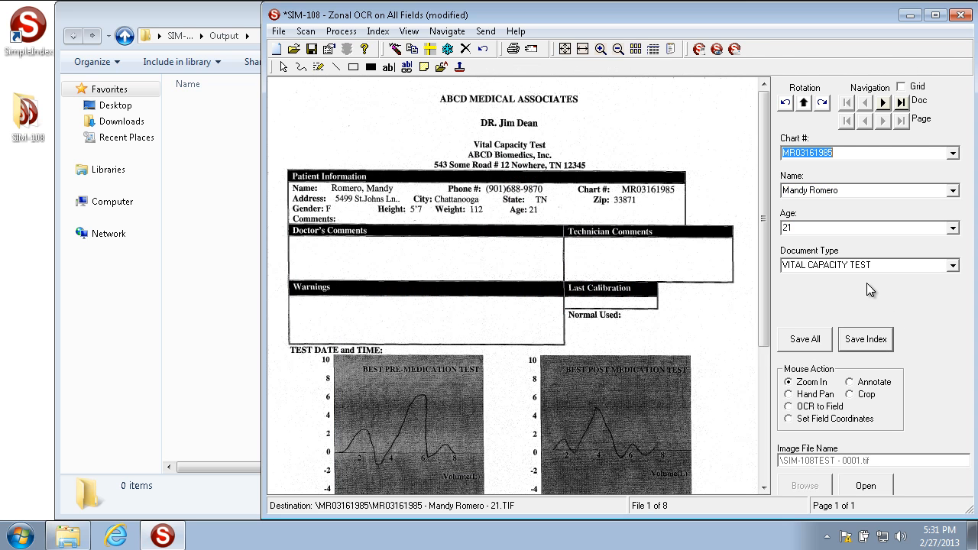
click(868, 345)
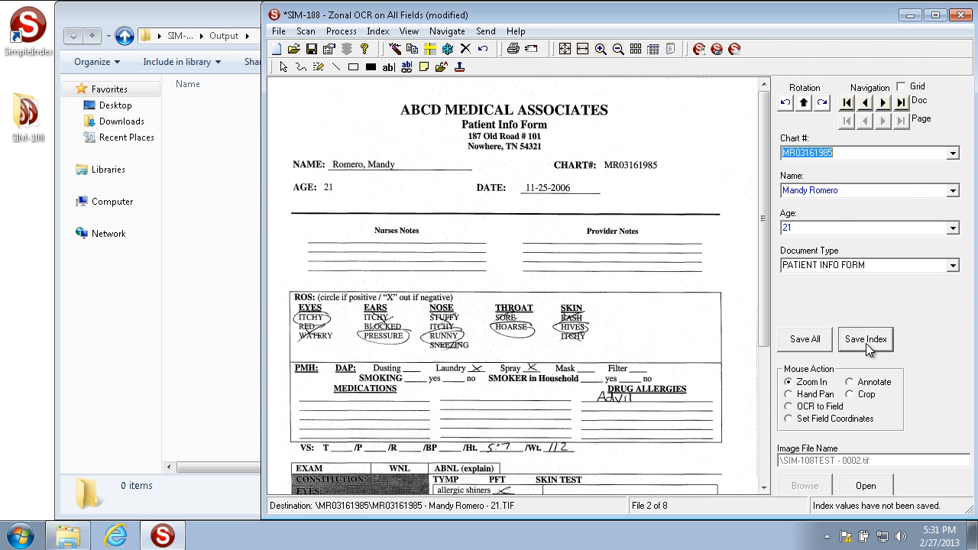
click(856, 341)
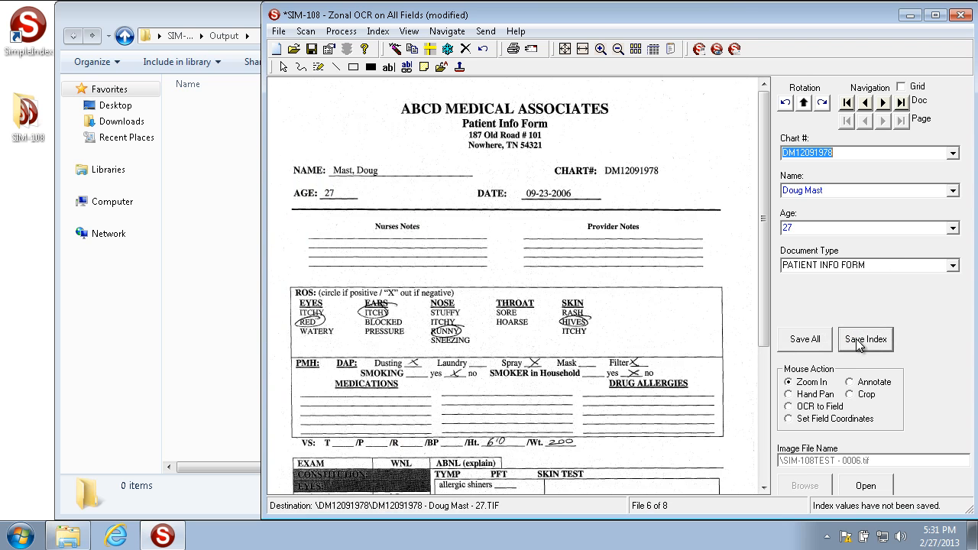
click(858, 343)
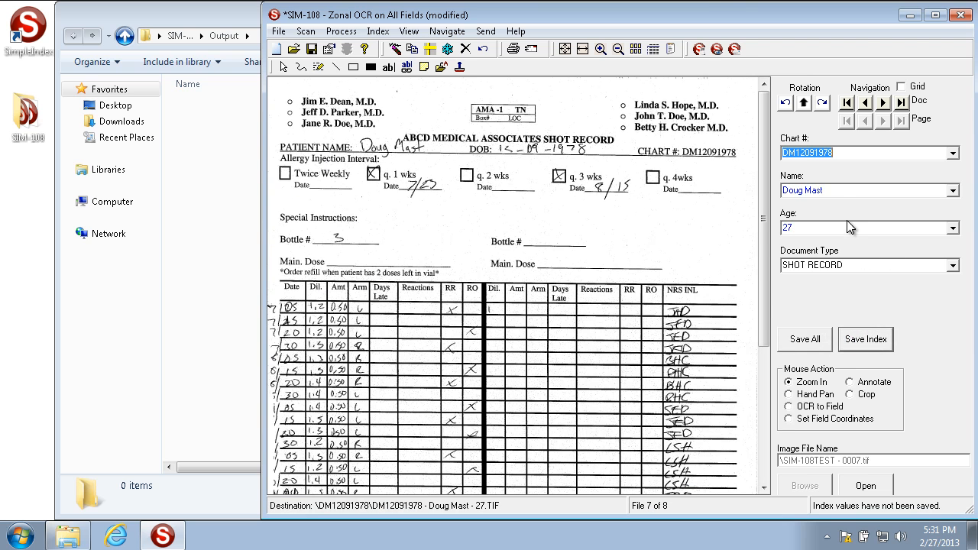
- Clear the Name field for the second patient's shot record and save its index
key(Tab)
key(Delete)
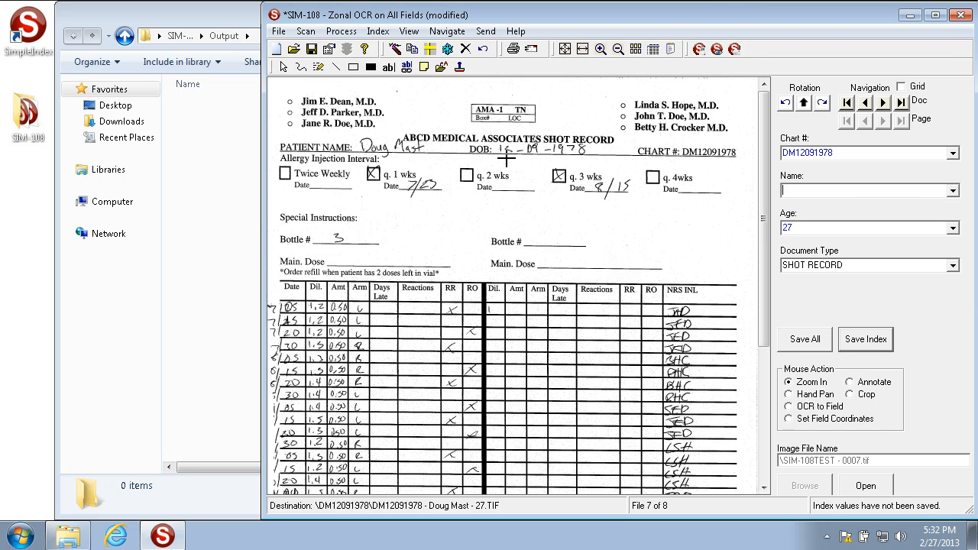
click(873, 338)
- Clear the Age field for the second patient's inhalant skin test form, save its index and release the batch
click(847, 238)
key(BackSpace)
key(BackSpace)
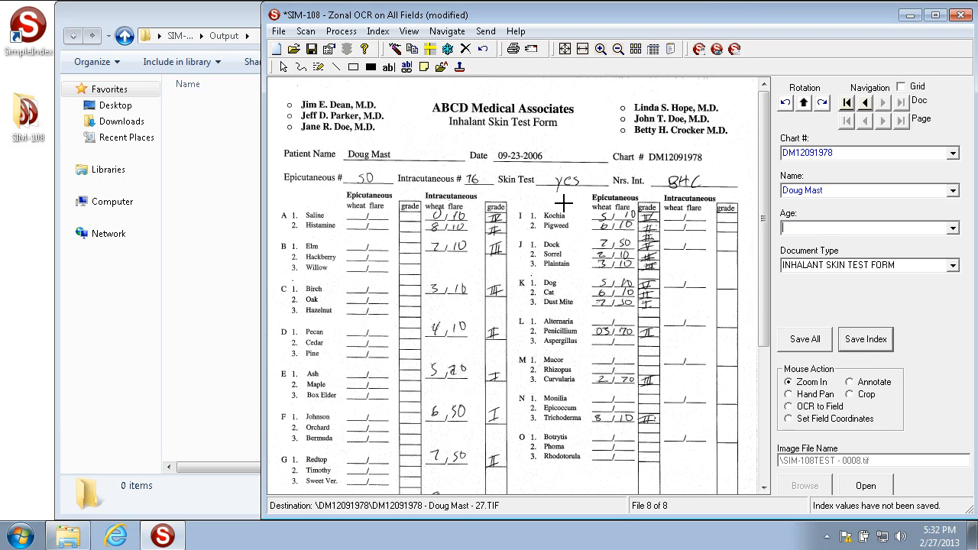
click(878, 346)
click(488, 311)
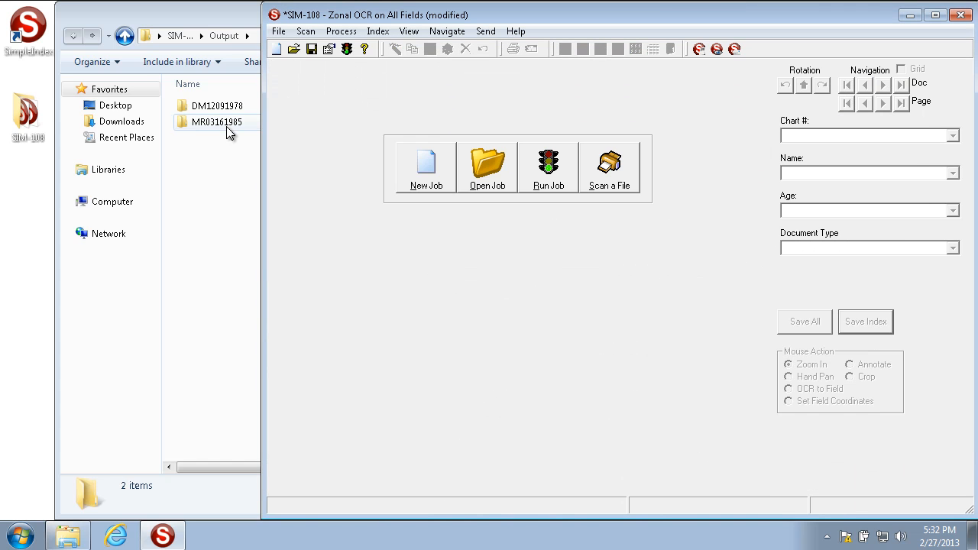
- Check the exported file names in the first chart folder, and delete both chart folders from the Output folder
double_click(218, 105)
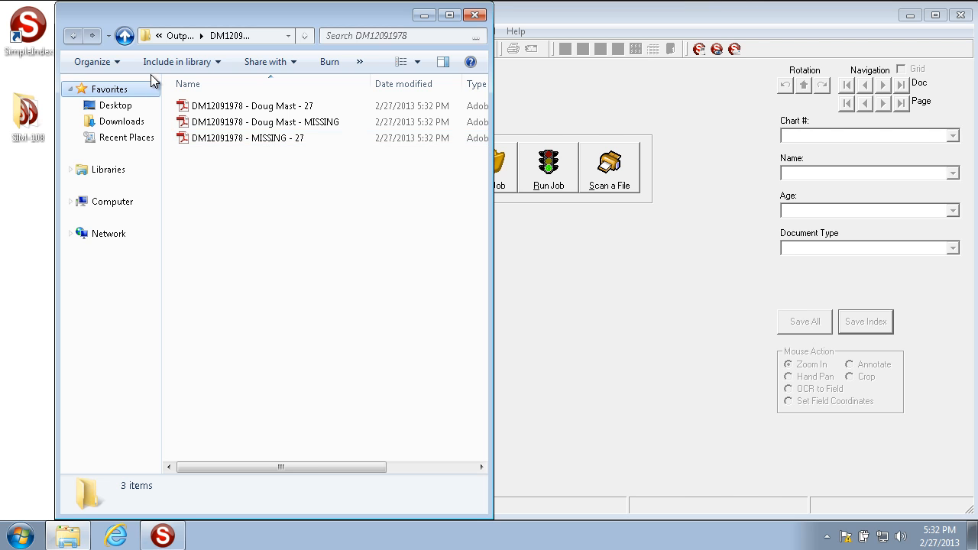
click(124, 36)
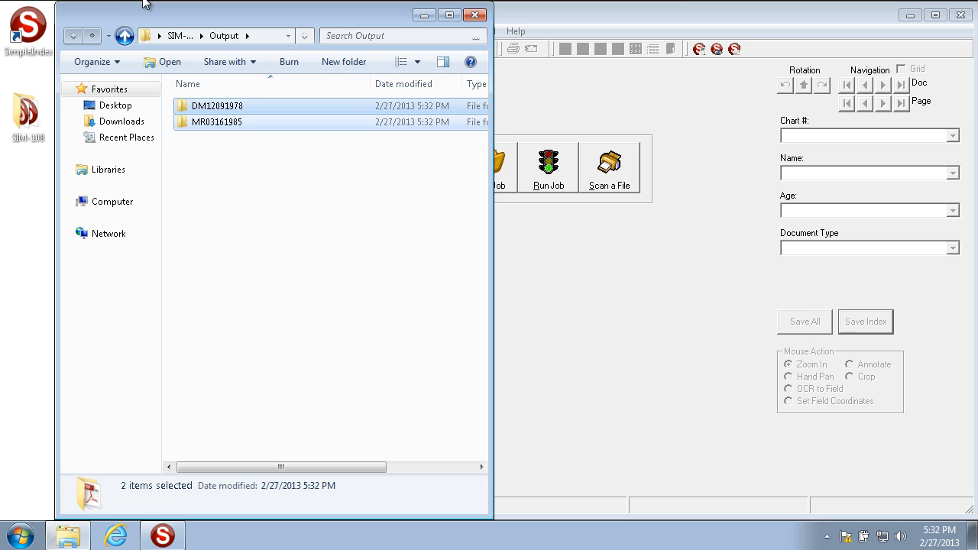
key(Delete)
key(Return)
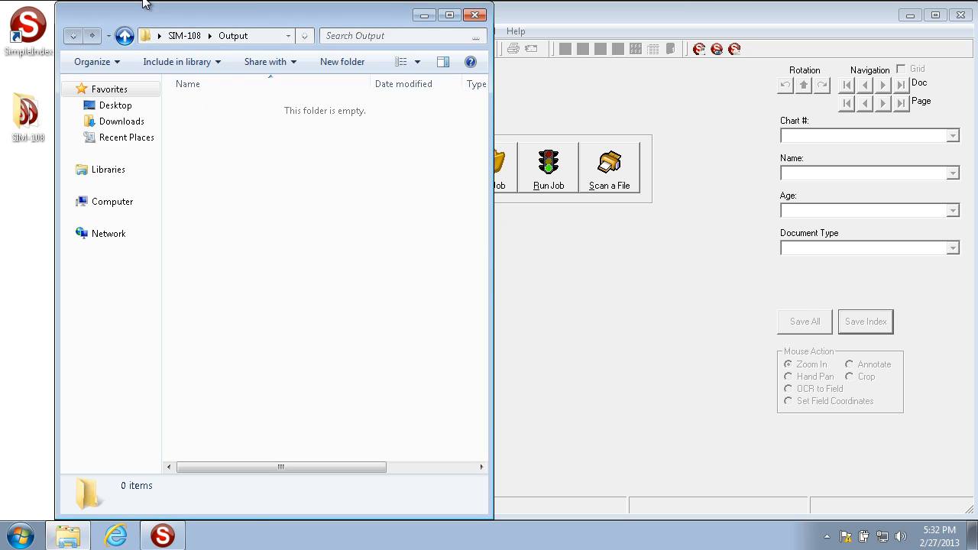
- Review the job's Advanced Indexing Options, including the substitute value for empty fields, and close them without changes
click(534, 253)
click(329, 50)
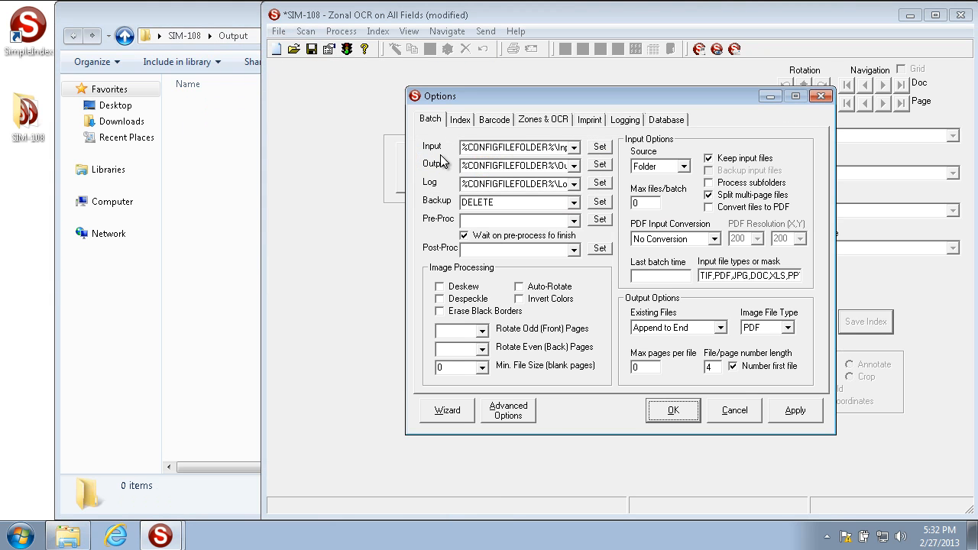
click(508, 413)
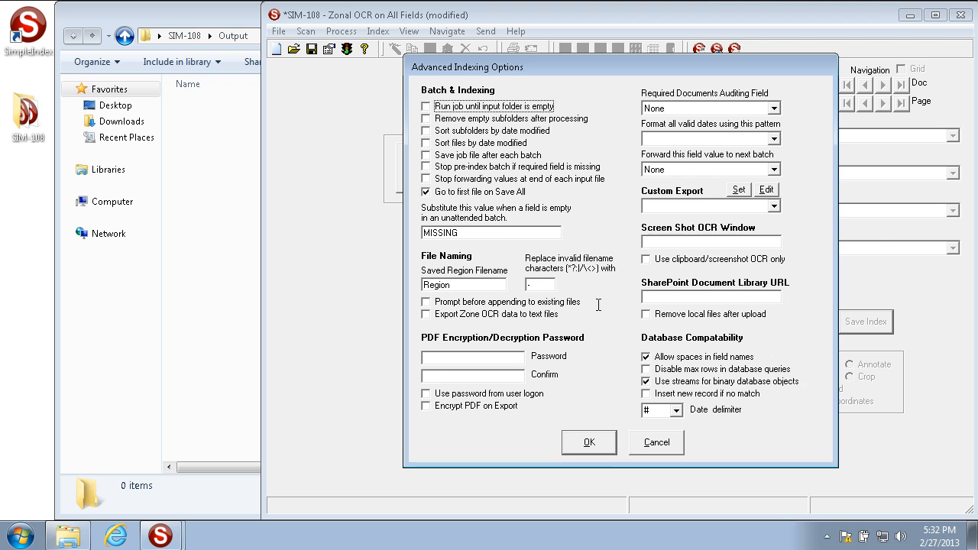
click(658, 446)
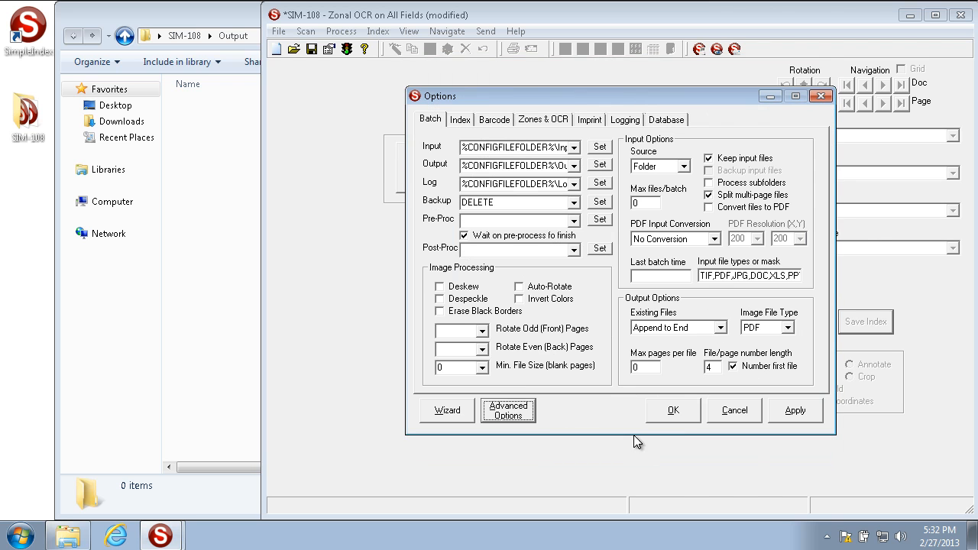
- Try "Anything you want" as the substitute value for empty fields, restore MISSING and cancel the advanced options
click(530, 413)
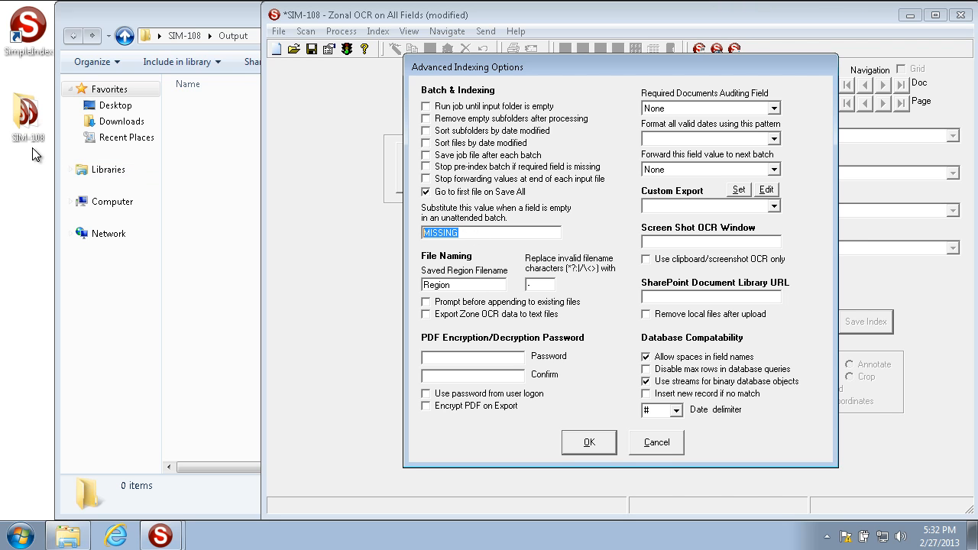
key(BackSpace)
text(Anything you want)
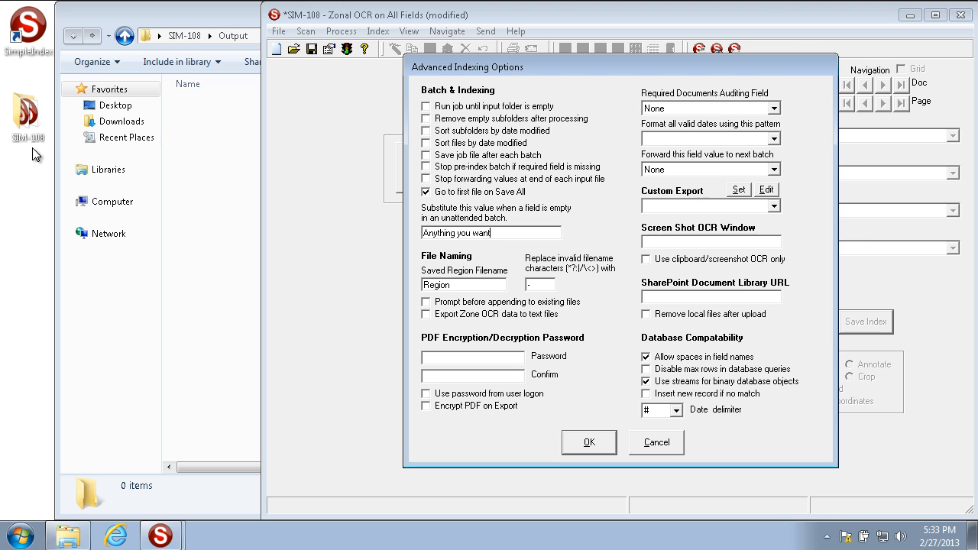
drag(532, 232, 422, 232)
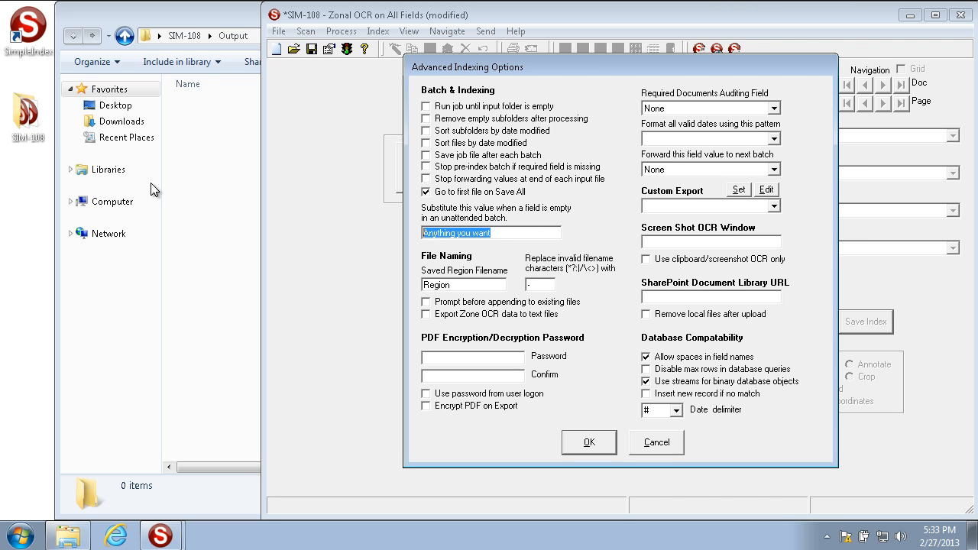
text(MISSING)
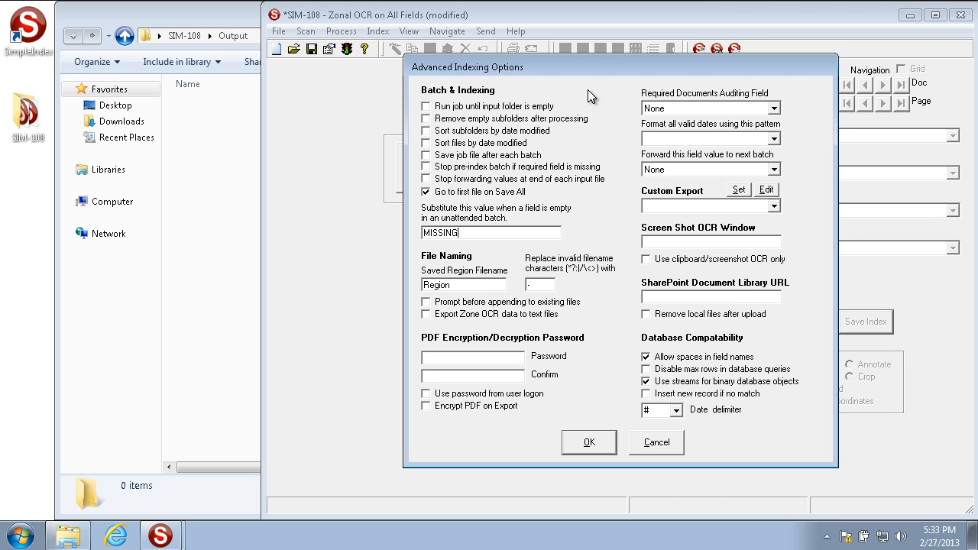
drag(595, 65, 344, 41)
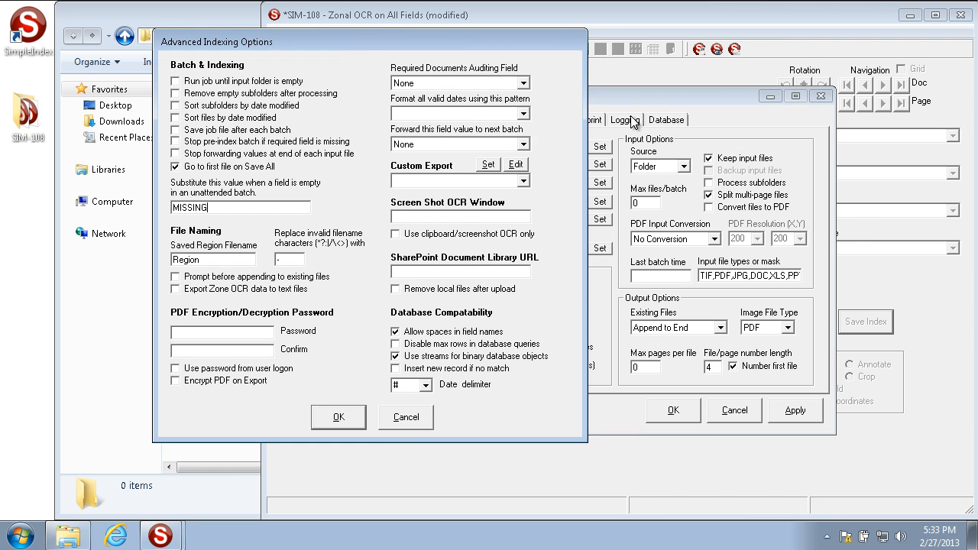
click(406, 417)
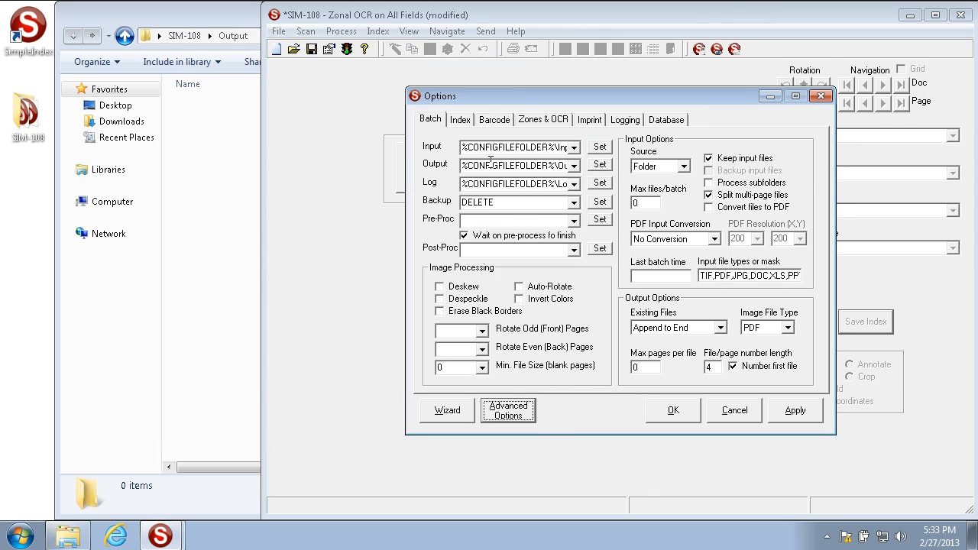
- In the advanced indexing options, check the invalid filename character replacement and turn on prompting before appending to existing files
click(477, 120)
drag(623, 95, 710, 98)
click(587, 413)
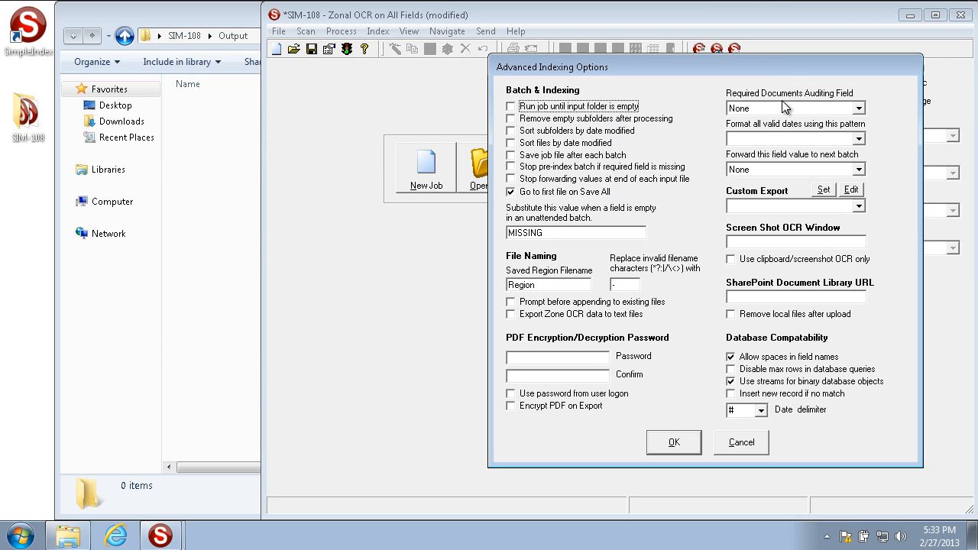
drag(771, 72, 453, 69)
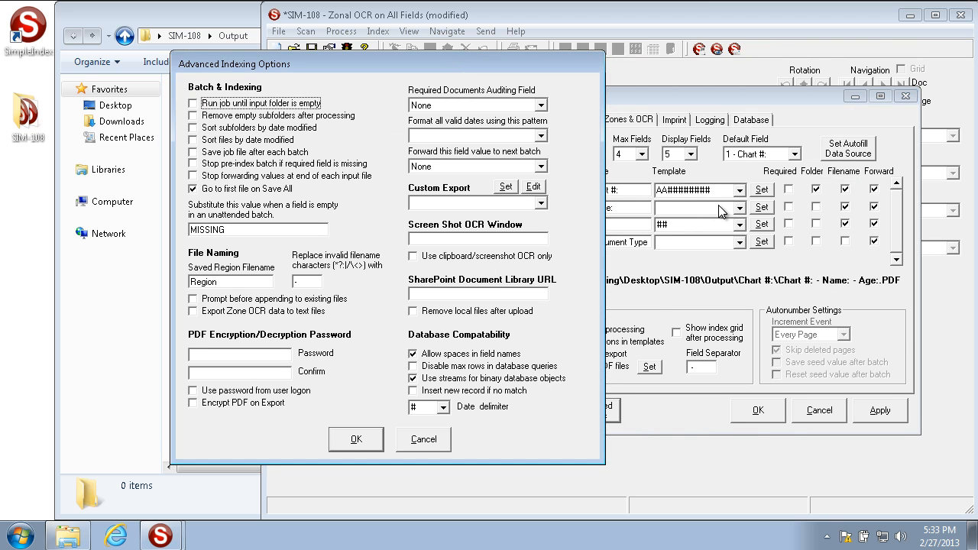
drag(380, 65, 272, 54)
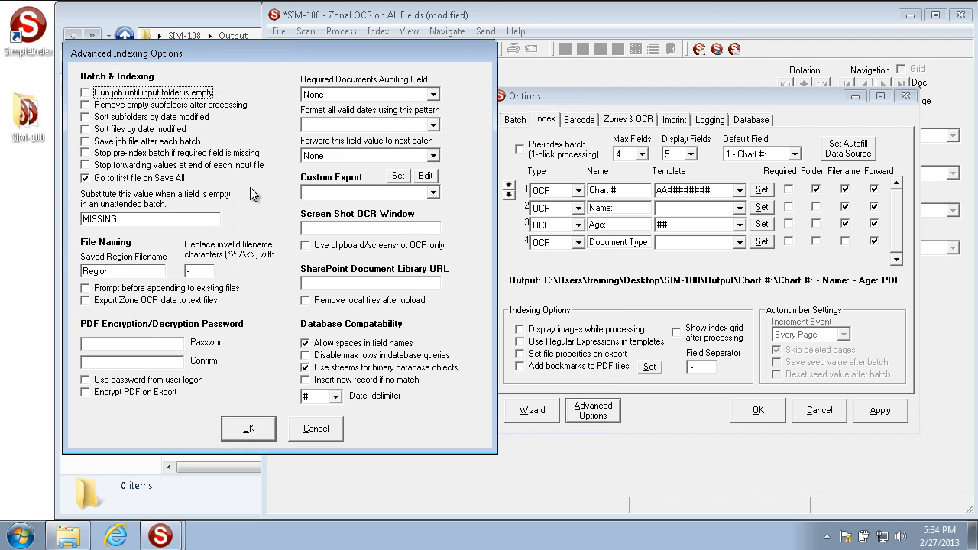
drag(202, 271, 89, 265)
click(206, 270)
drag(207, 269, 120, 224)
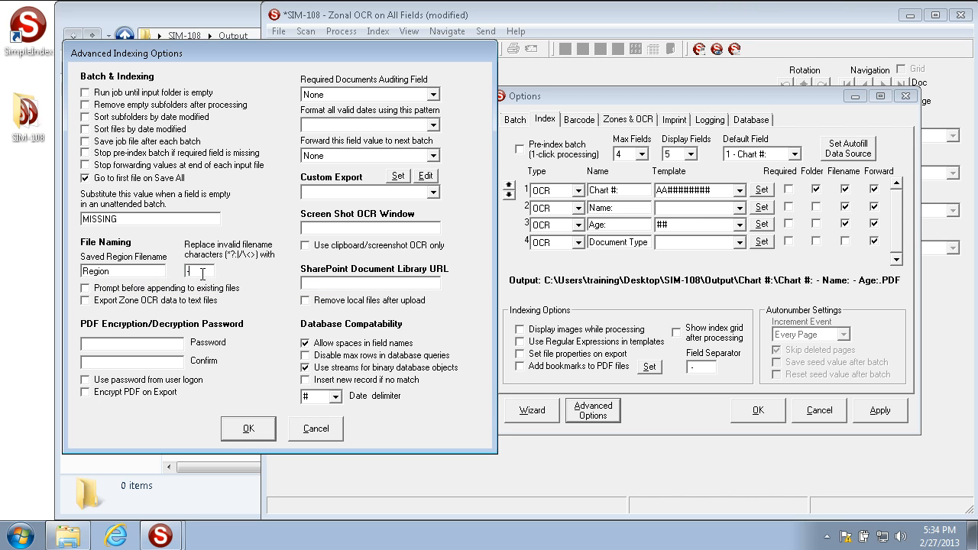
click(86, 289)
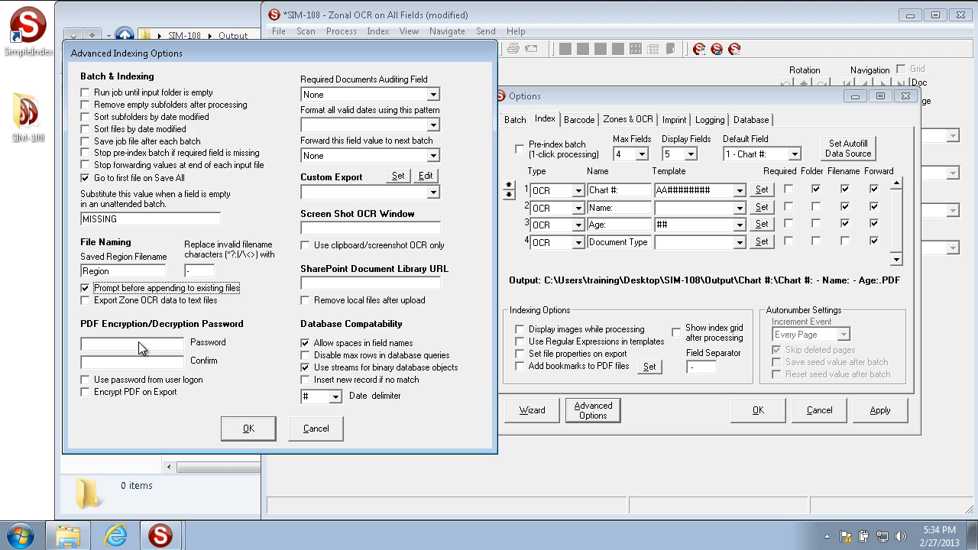
click(238, 435)
- Check the batch's Existing Files output choices and the Chart # field's folder setting, leaving Append to End and the folder option active
click(523, 123)
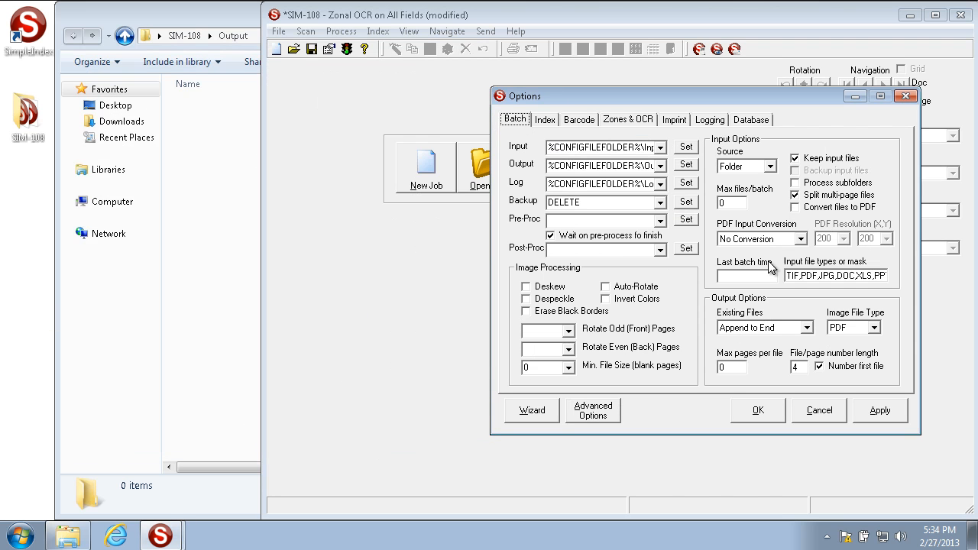
click(782, 329)
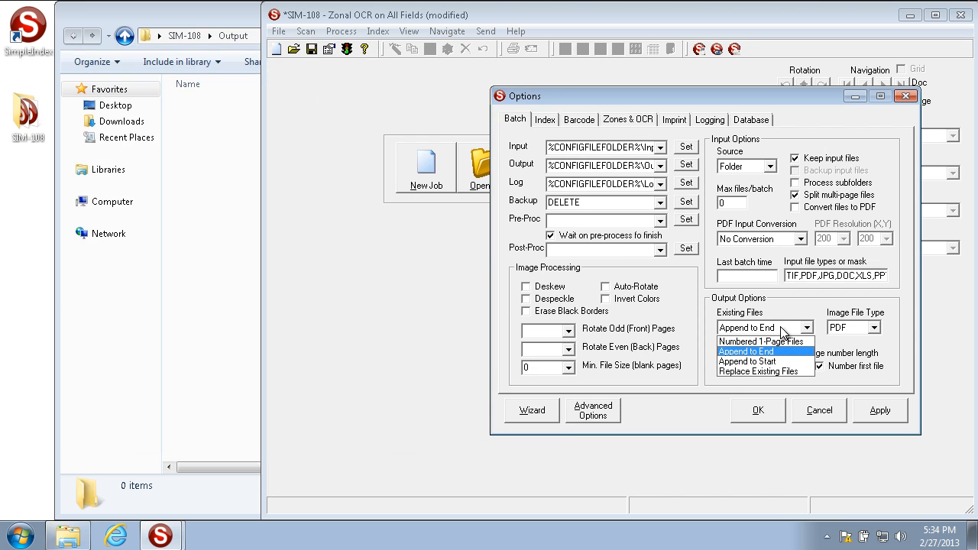
click(784, 331)
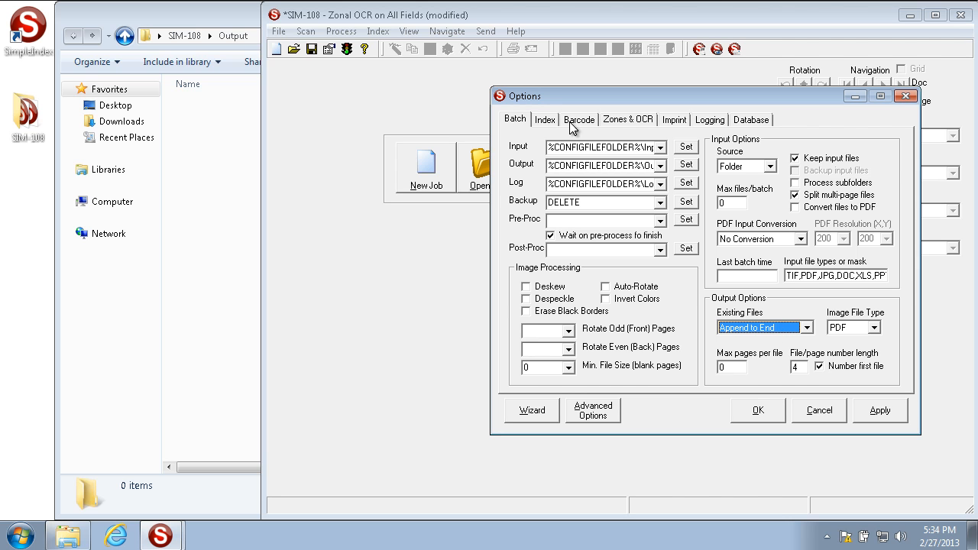
click(541, 122)
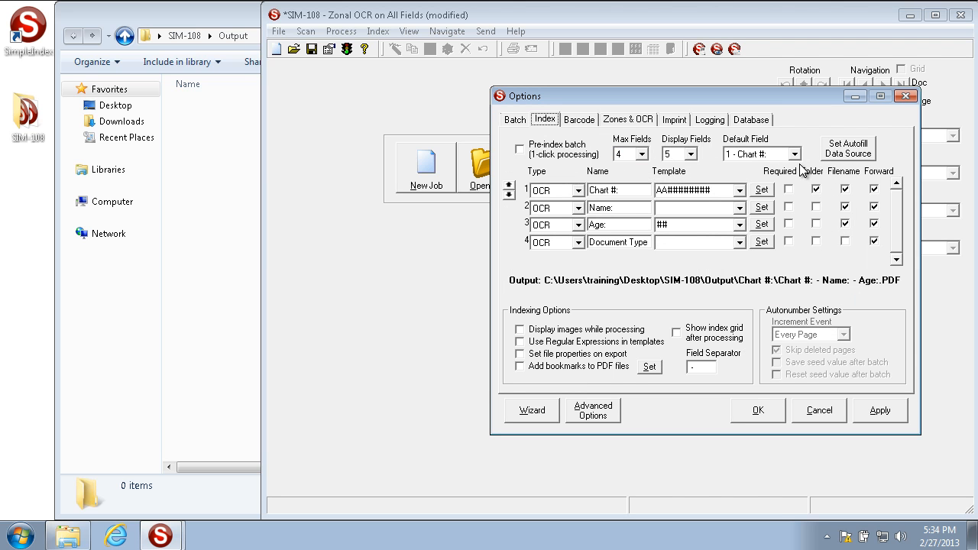
click(816, 188)
click(815, 189)
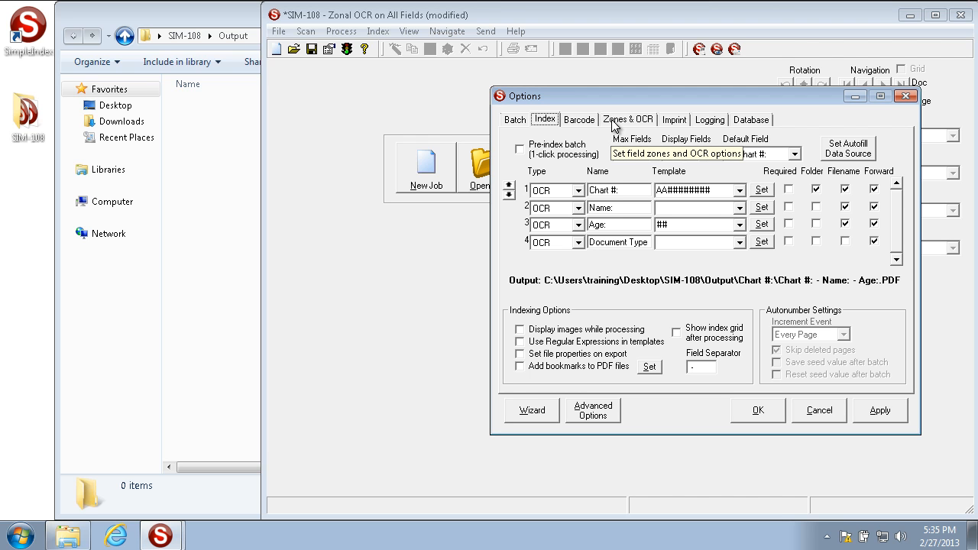
- Review the append prompt, PDF encryption and saved region filename settings in the advanced indexing options, and cancel the dialog
click(595, 418)
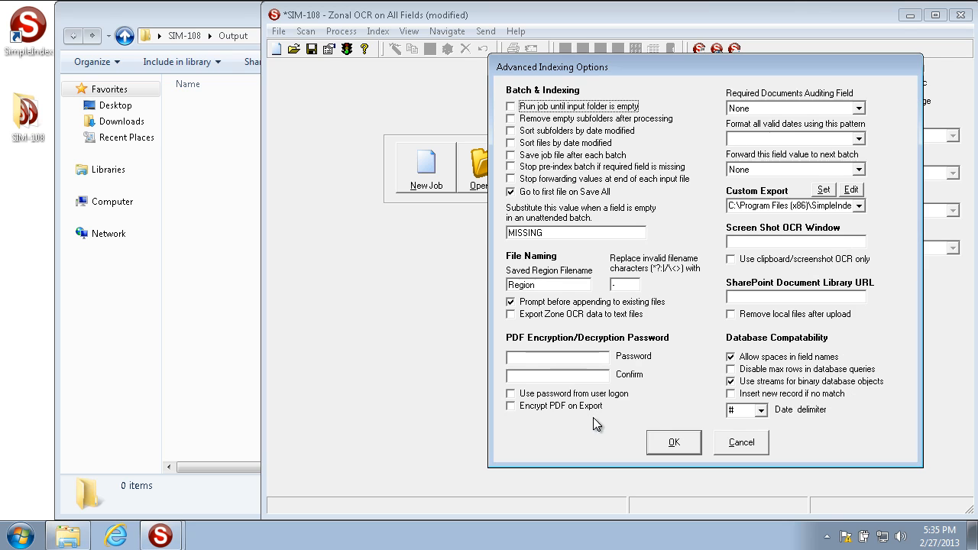
click(549, 303)
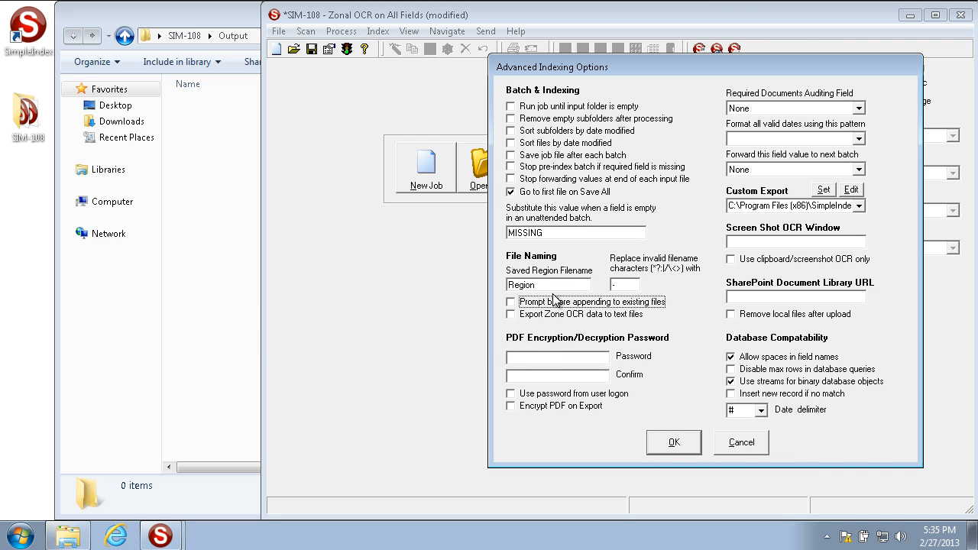
click(556, 357)
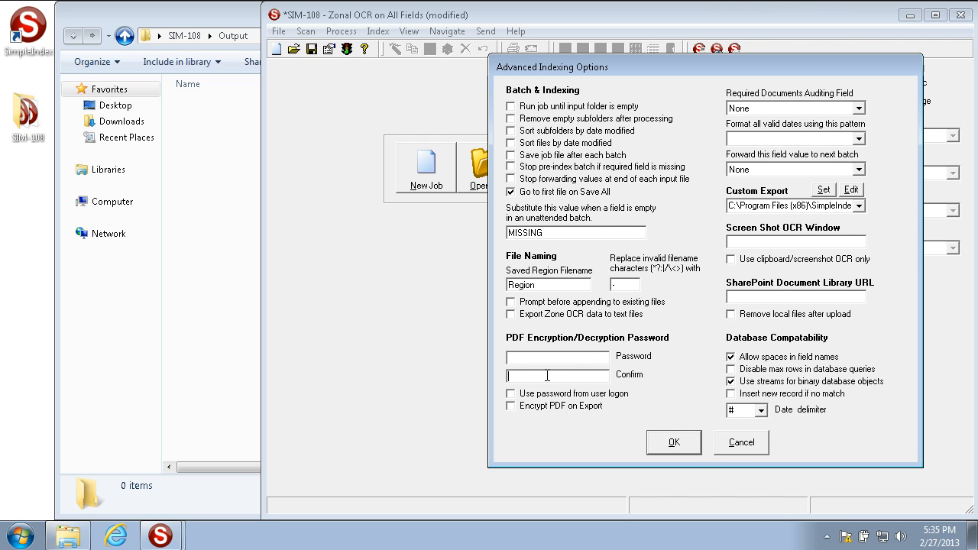
click(512, 406)
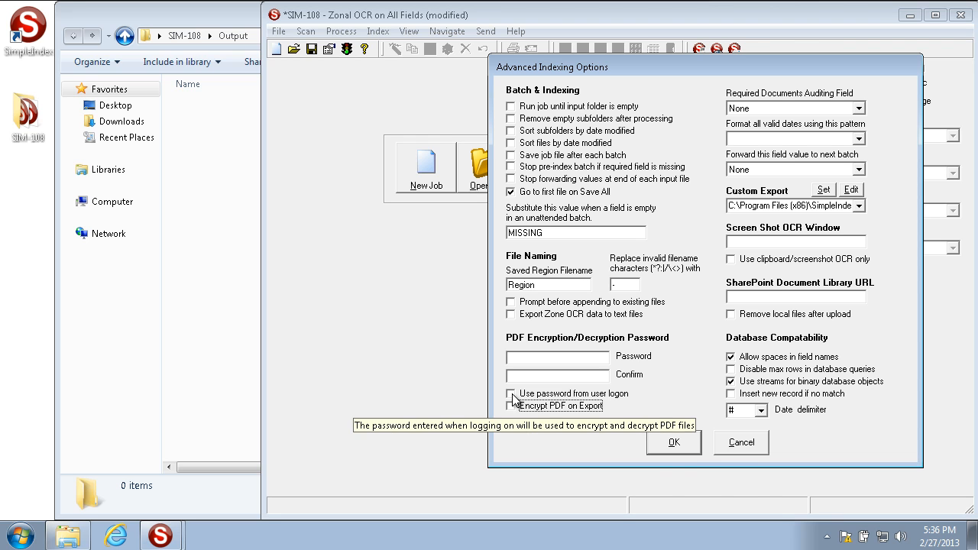
click(512, 395)
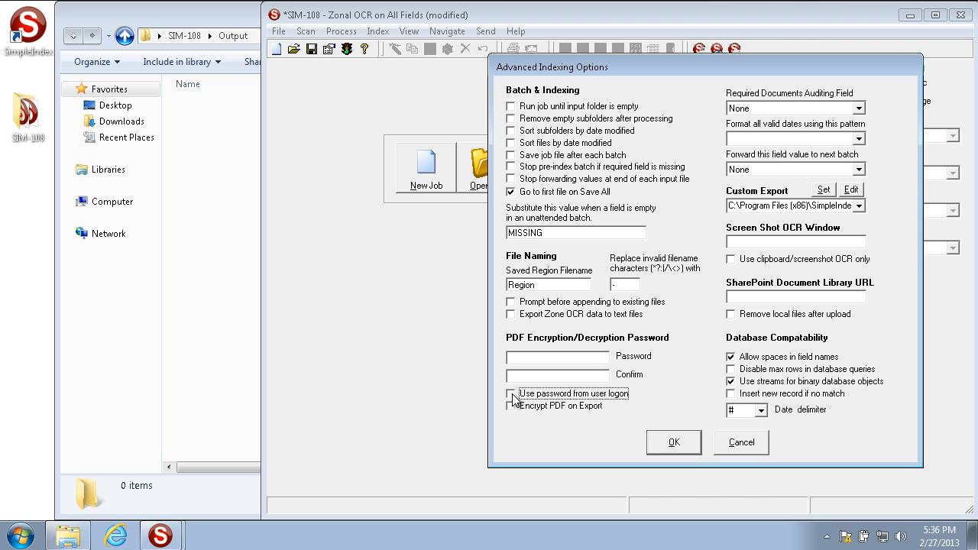
double_click(544, 284)
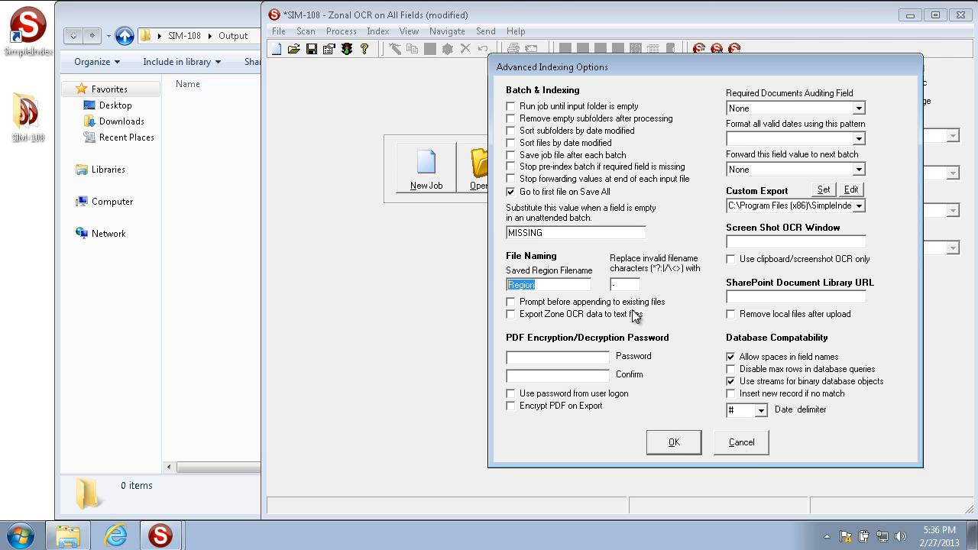
click(741, 443)
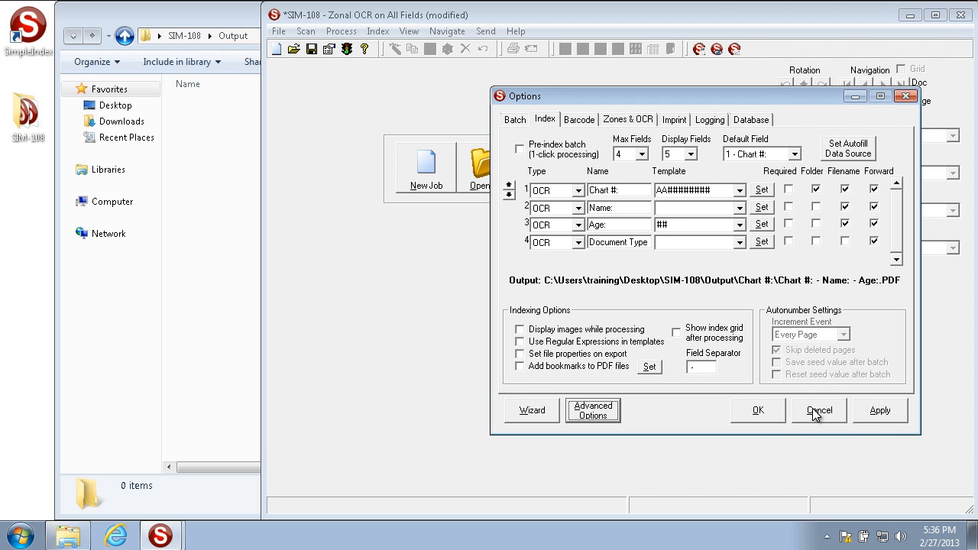
- Accept the options, save the Zonal OCR on All Fields job, and open the SIM-108 - Automatic Cropping job
click(757, 409)
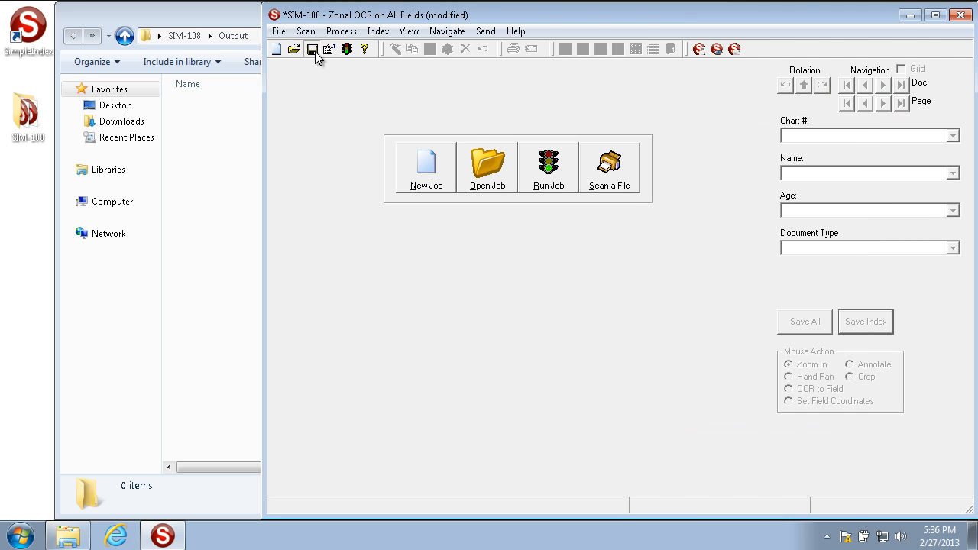
click(312, 49)
click(621, 342)
click(484, 182)
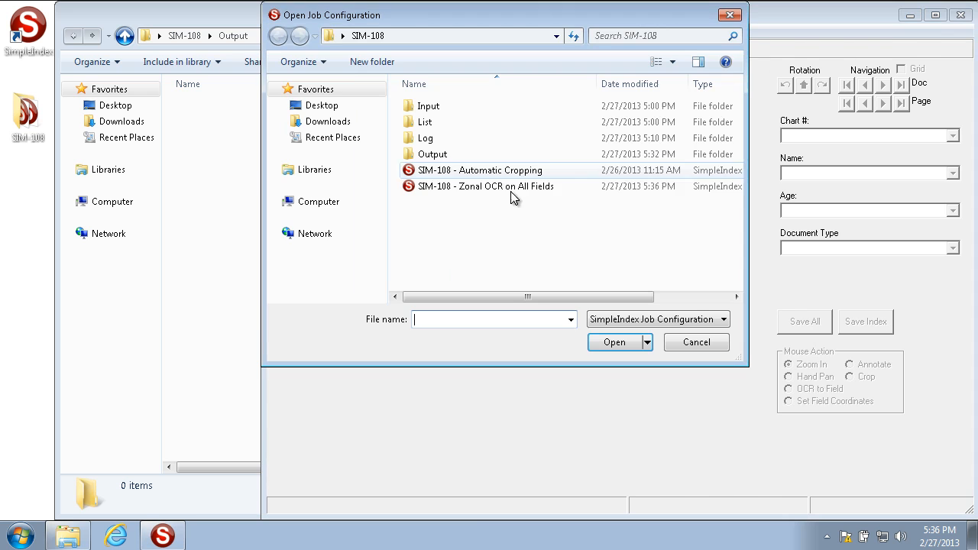
click(511, 172)
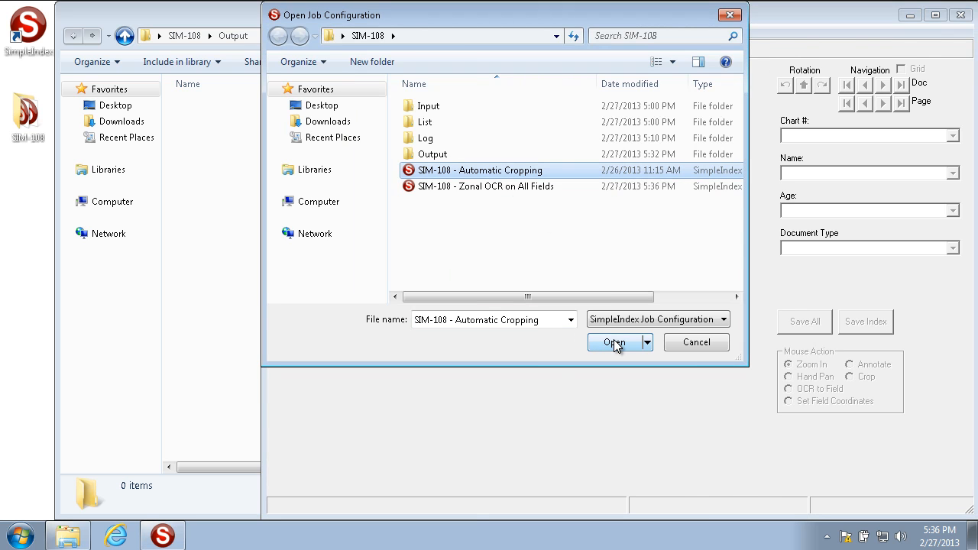
click(616, 343)
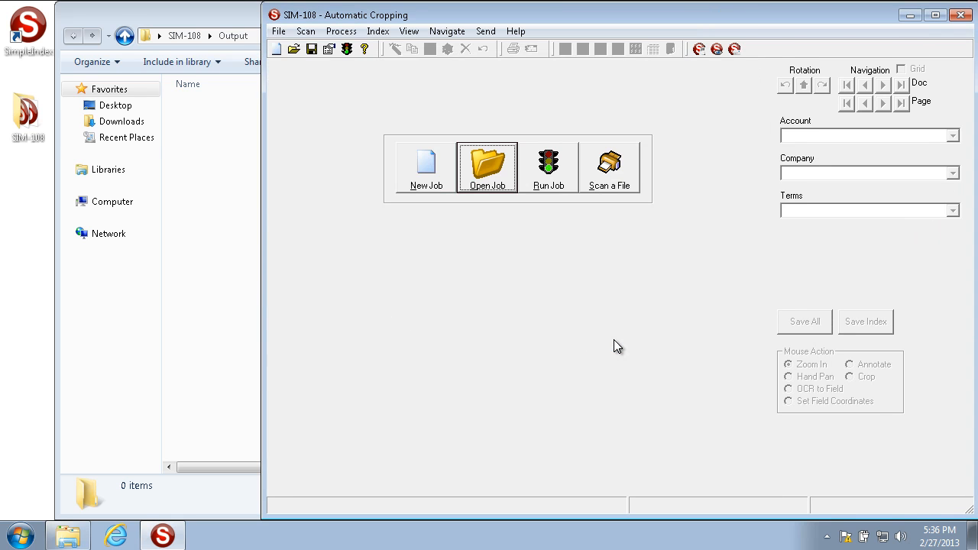
- Examine the saved region filename in the Automatic Cropping job's advanced indexing options and close them
click(328, 49)
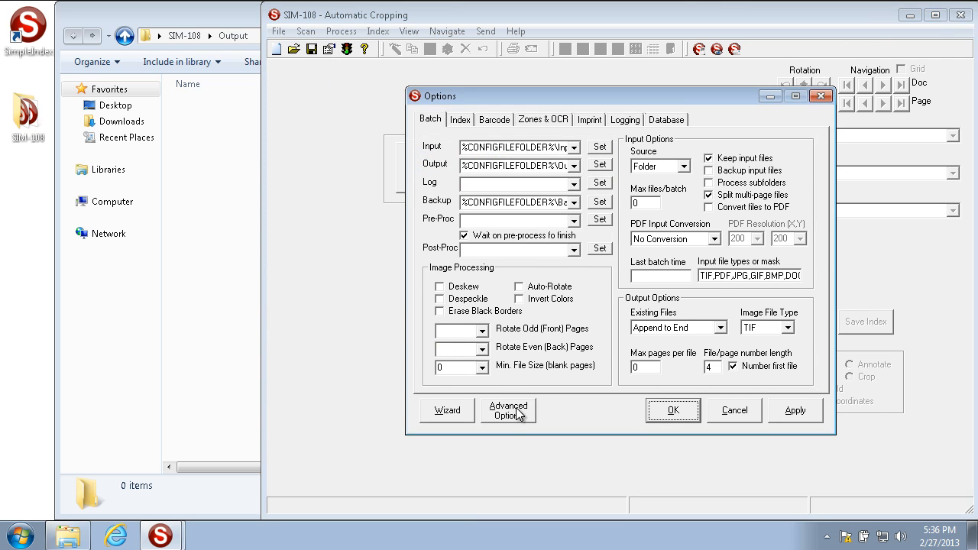
click(514, 411)
drag(494, 286, 424, 286)
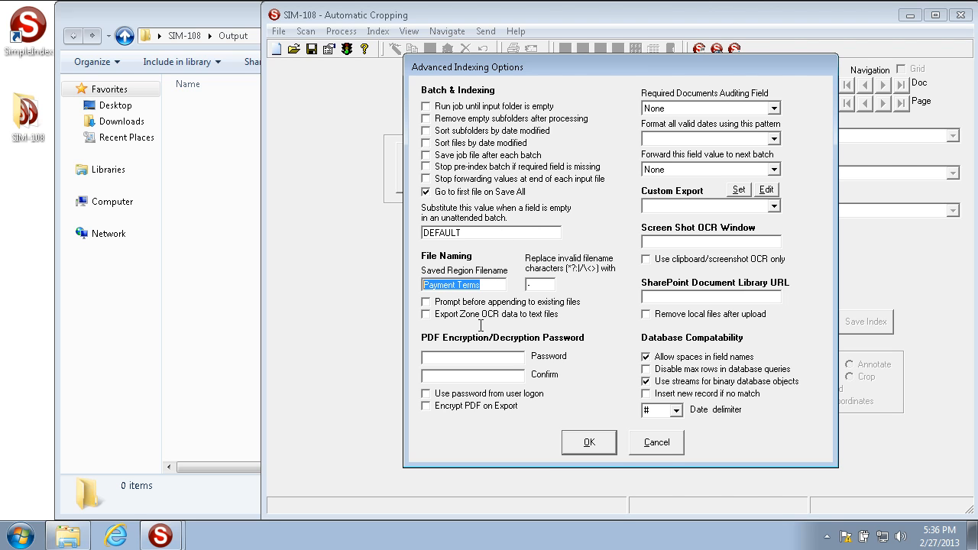
drag(611, 63, 401, 48)
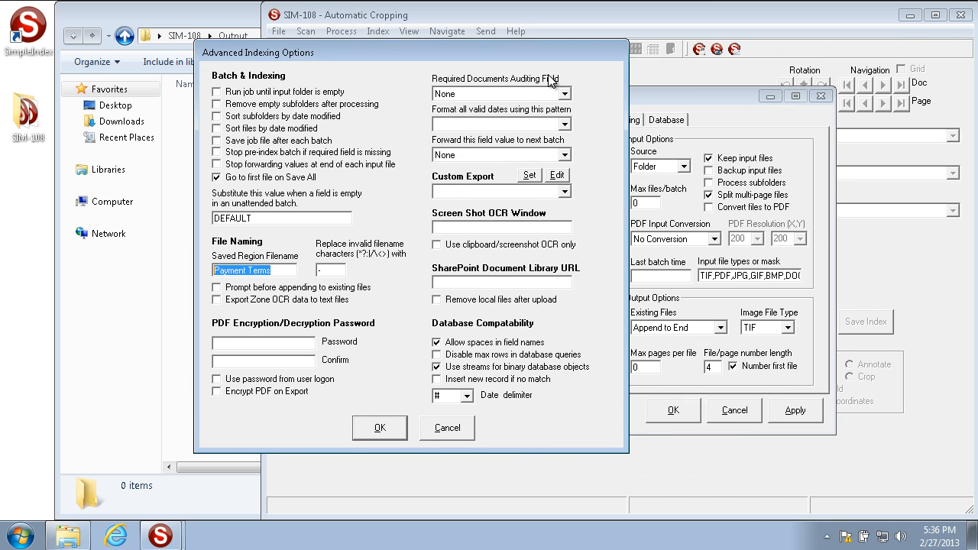
drag(520, 51, 413, 36)
click(341, 413)
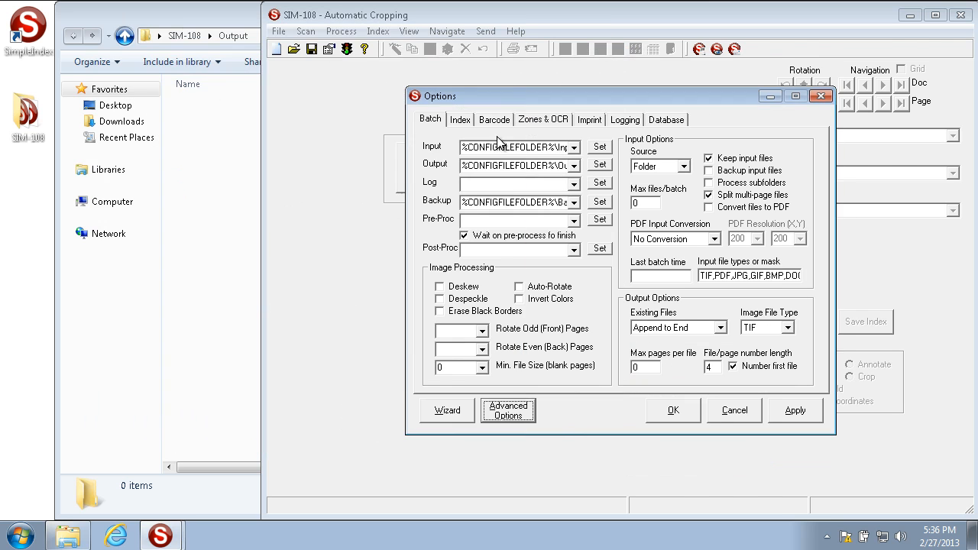
- Examine the field separator and the OMR template of the Terms field, and accept the job options unchanged
click(460, 120)
double_click(628, 367)
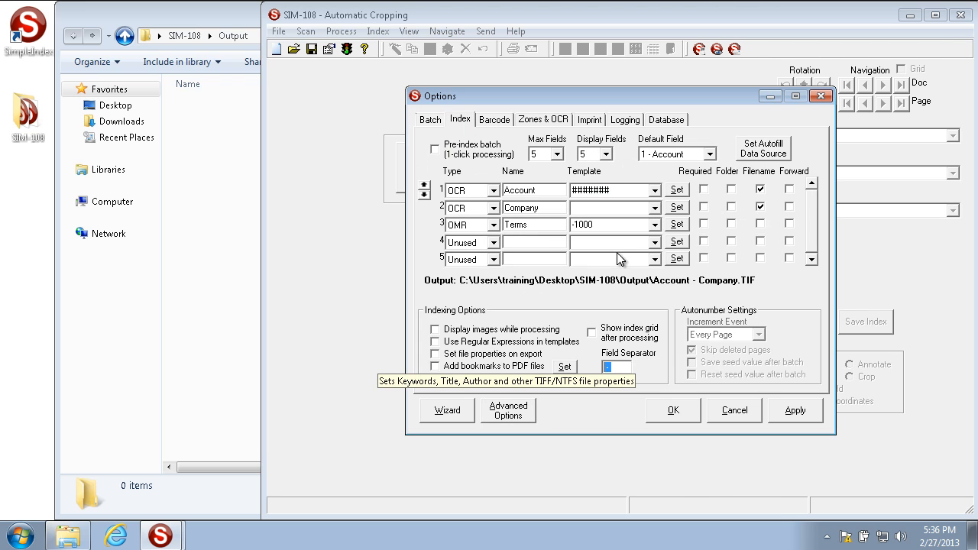
click(615, 222)
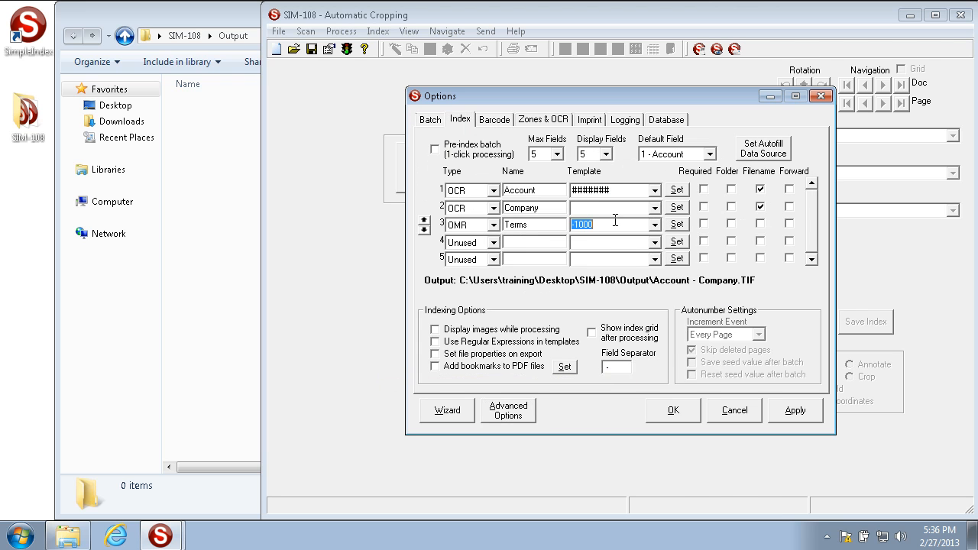
click(573, 226)
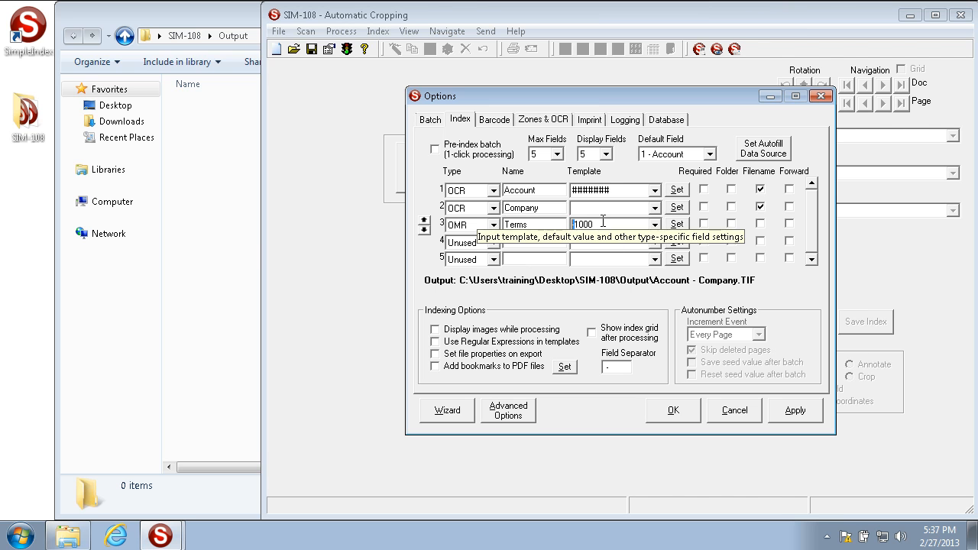
drag(604, 224, 522, 222)
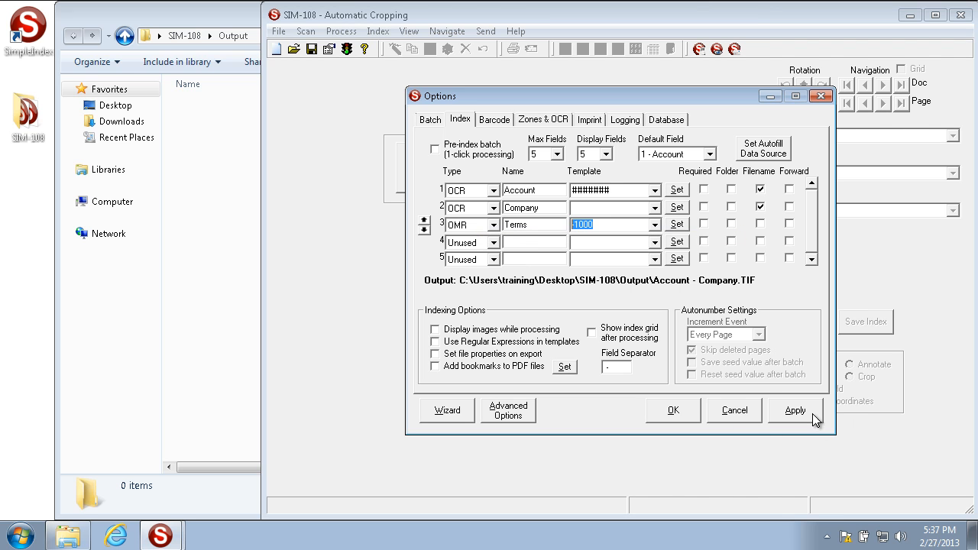
click(680, 413)
- Run the Automatic Cropping job and save all indexes with their current values
click(562, 186)
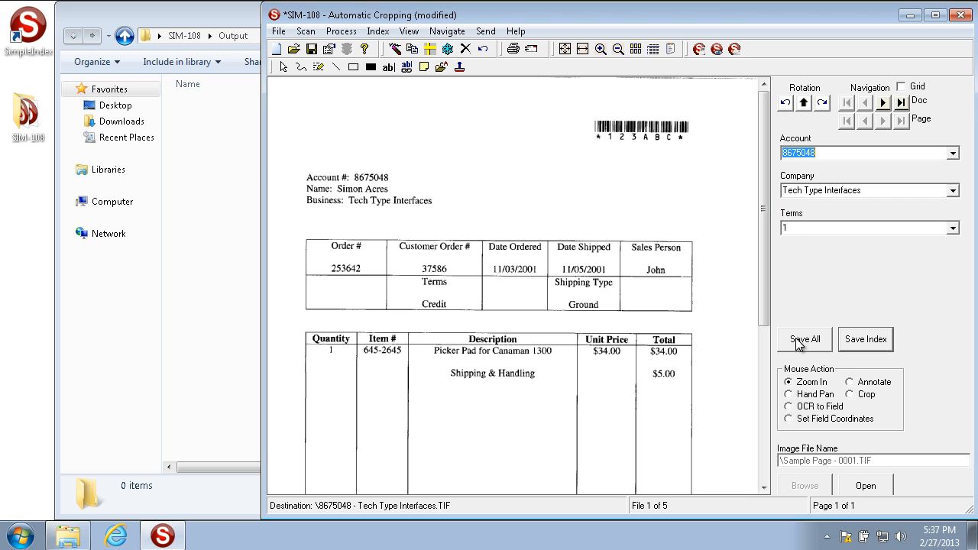
click(798, 344)
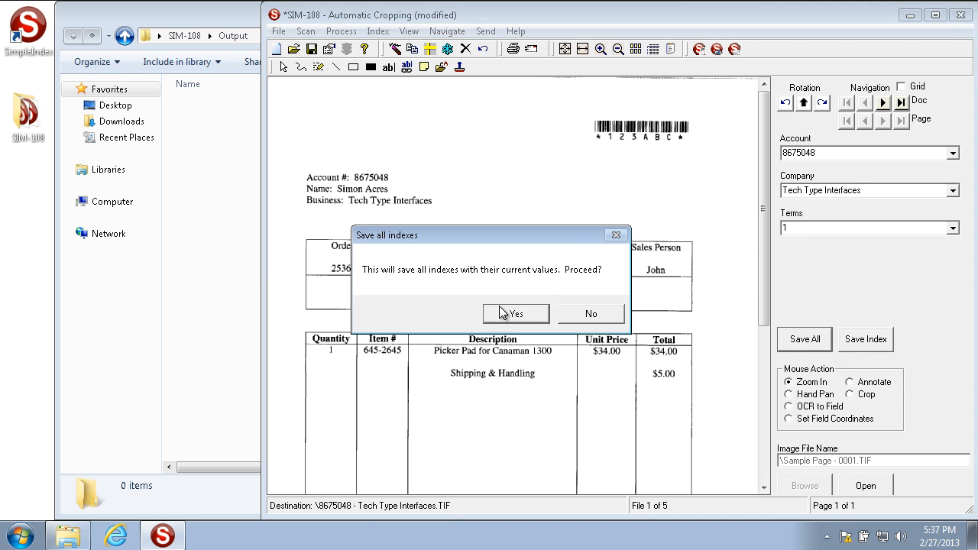
click(501, 311)
click(493, 312)
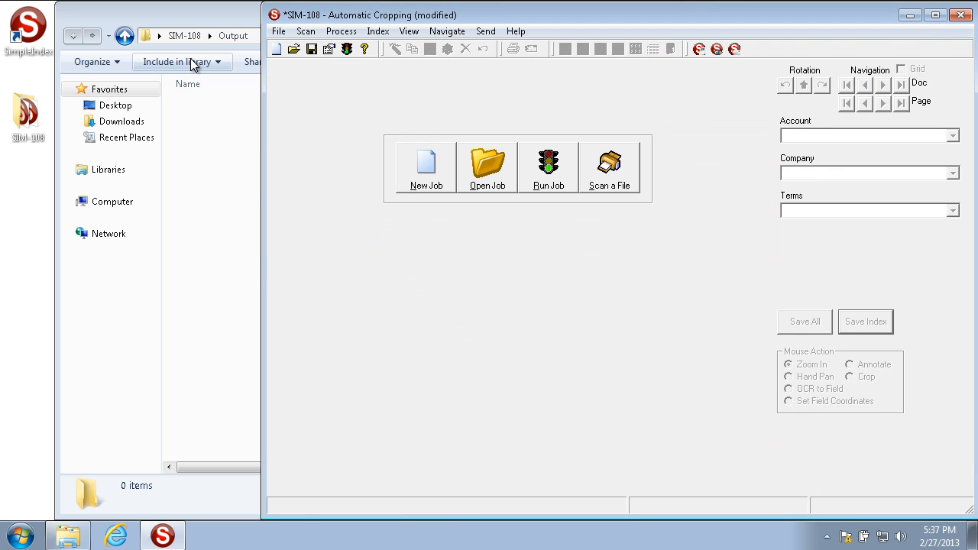
- Widen the name column in the Output folder and view the full-page Dictated Records Storage image
click(216, 323)
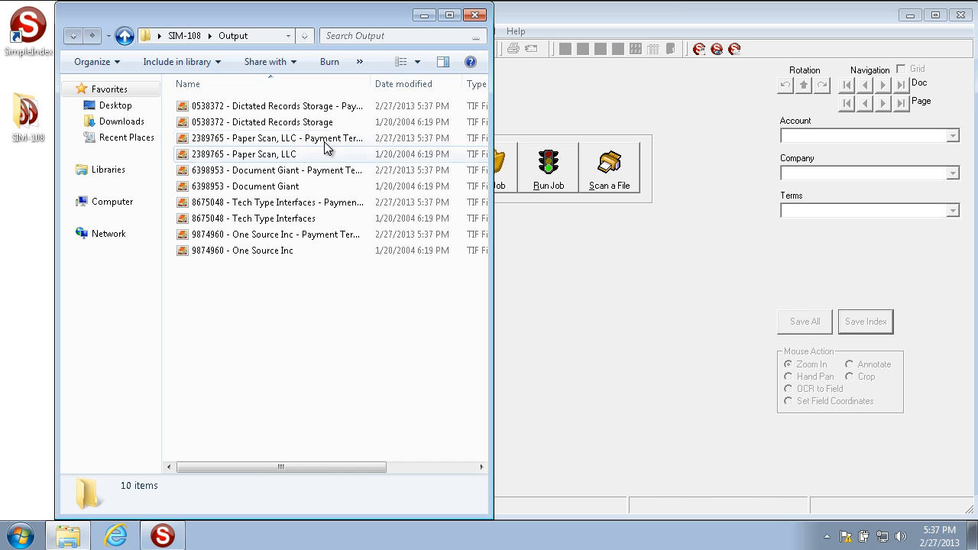
drag(374, 83, 444, 84)
click(325, 129)
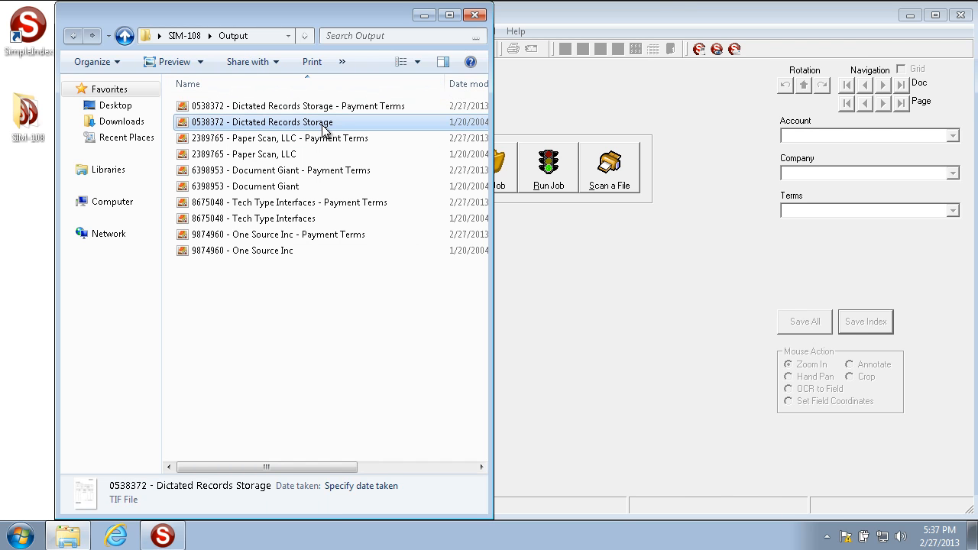
double_click(324, 129)
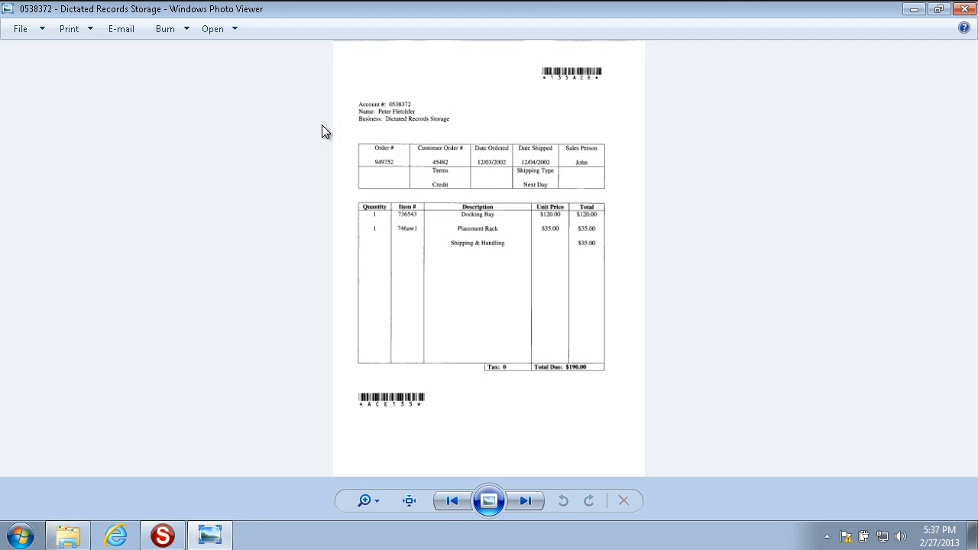
click(964, 8)
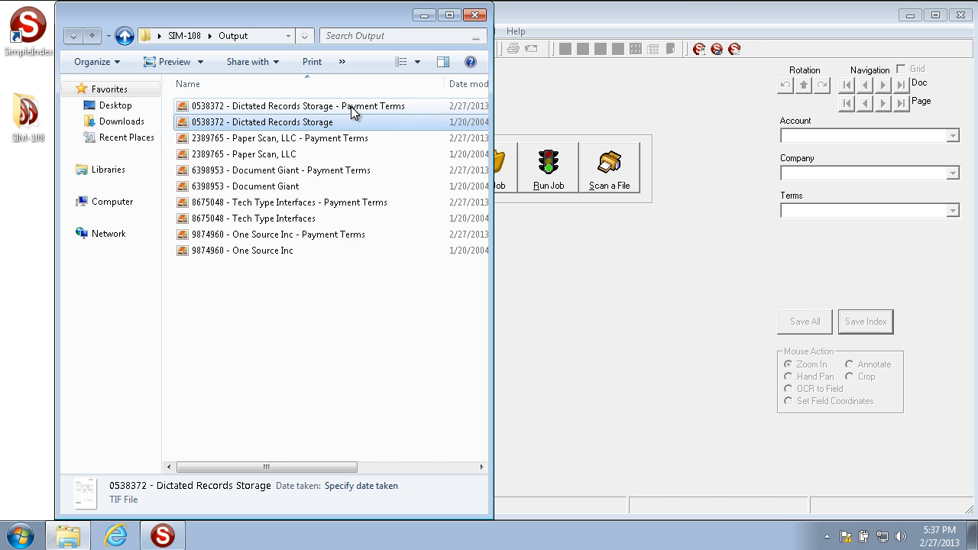
- View the cropped Payment Terms images for Dictated Records Storage, Paper Scan, LLC and Document Giant
double_click(353, 109)
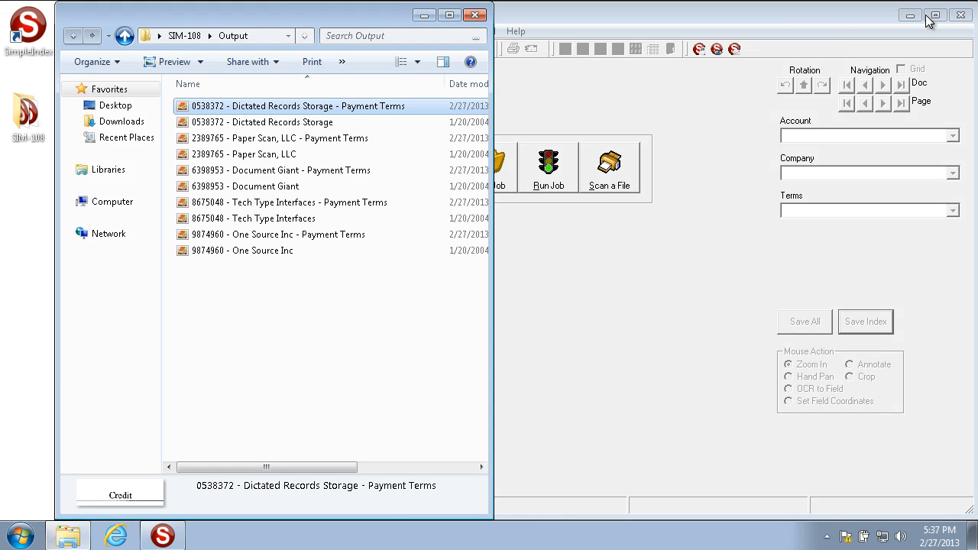
click(964, 9)
double_click(349, 138)
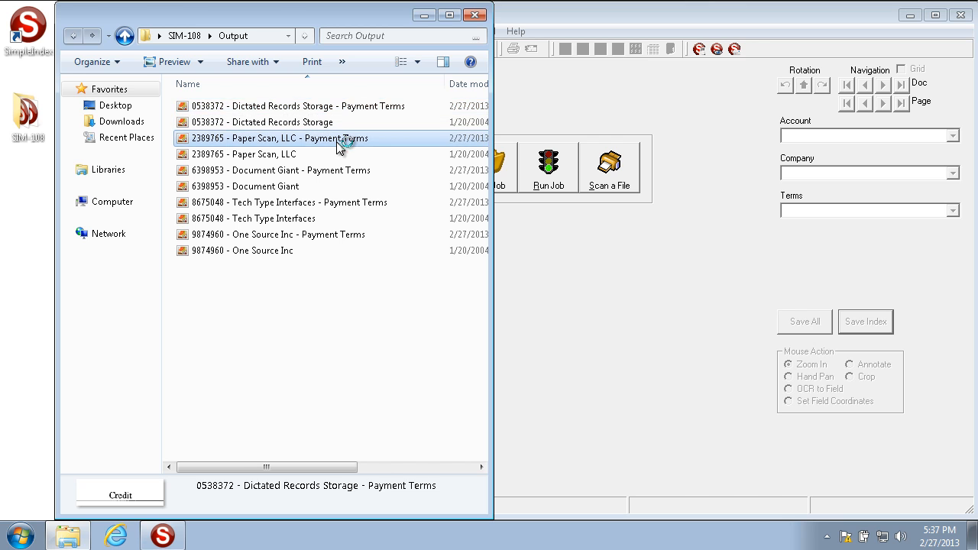
click(964, 9)
double_click(367, 168)
click(965, 9)
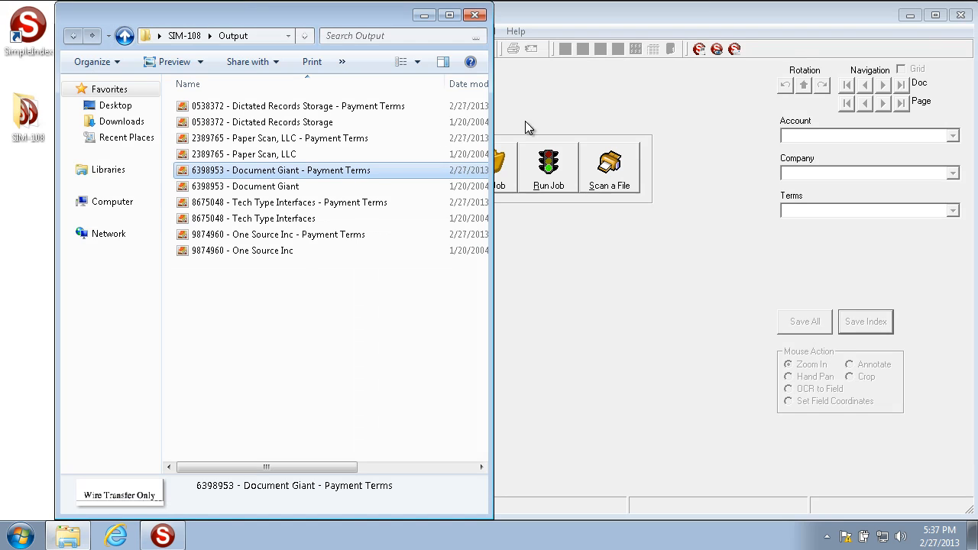